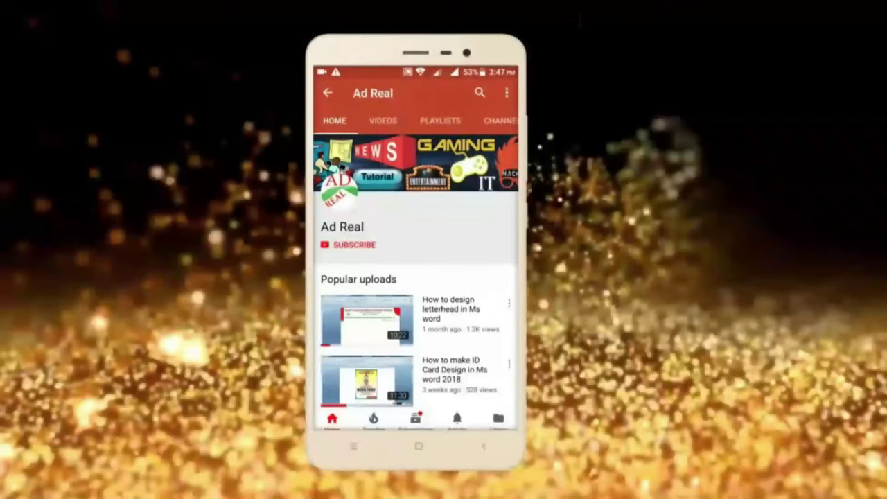
# - Start a new blank Word document, Document1
pyautogui.click(350, 244)
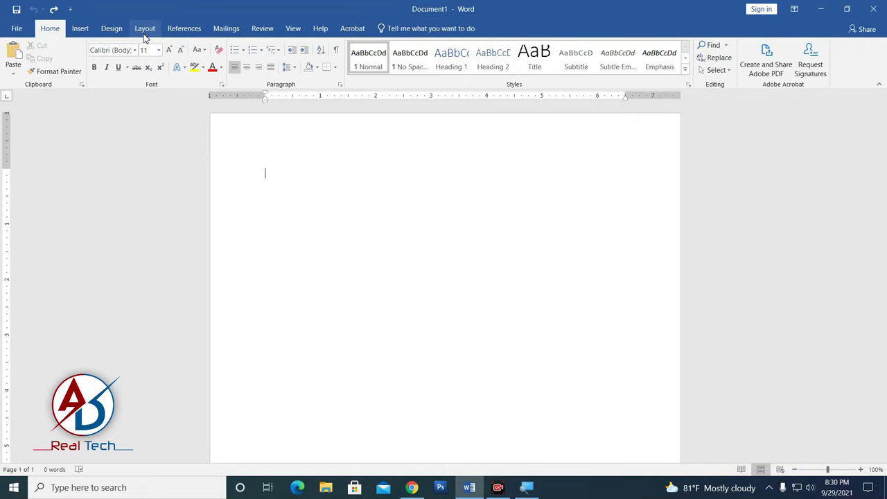
# - Apply Narrow margins to the page
pyautogui.click(145, 33)
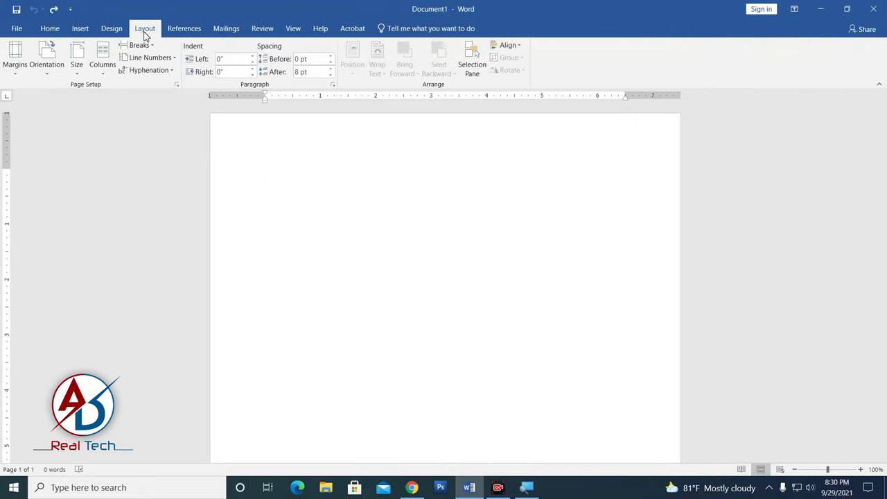
pyautogui.click(17, 69)
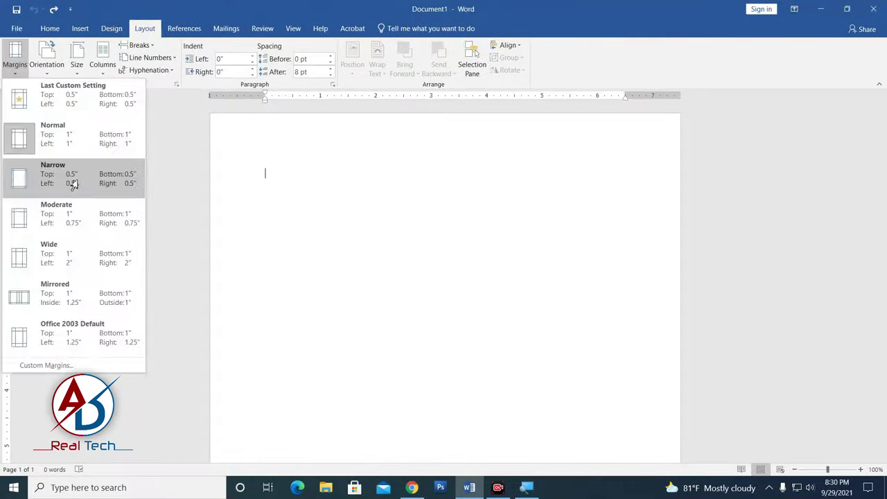
pyautogui.click(73, 180)
# - Enter a custom paper size of width 6 and height 3 in Page Setup
pyautogui.click(76, 62)
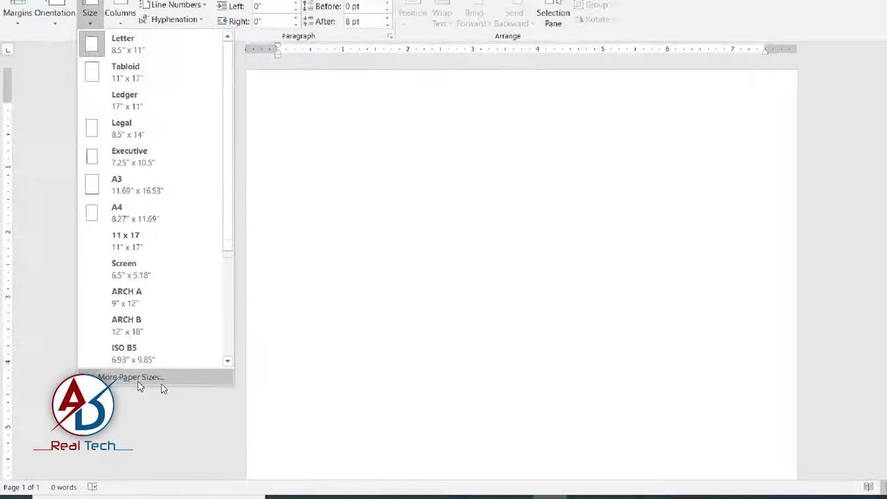
pyautogui.click(139, 378)
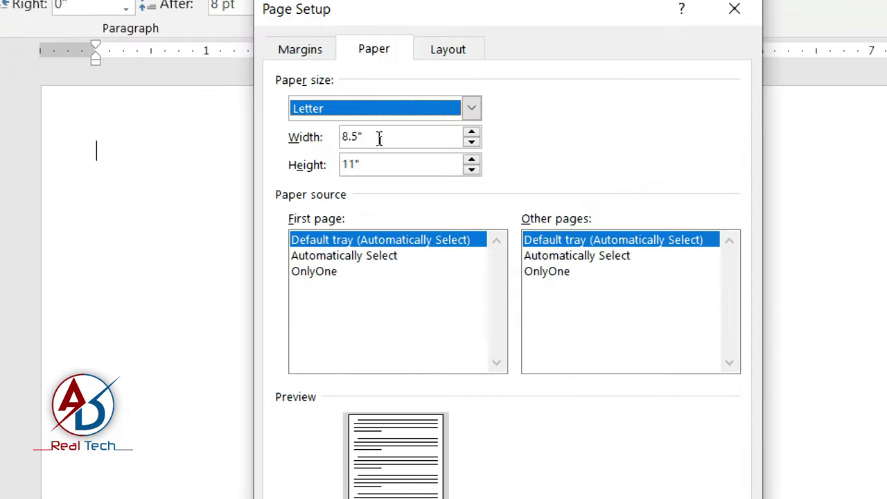
pyautogui.moveTo(378, 138); pyautogui.dragTo(334, 140)
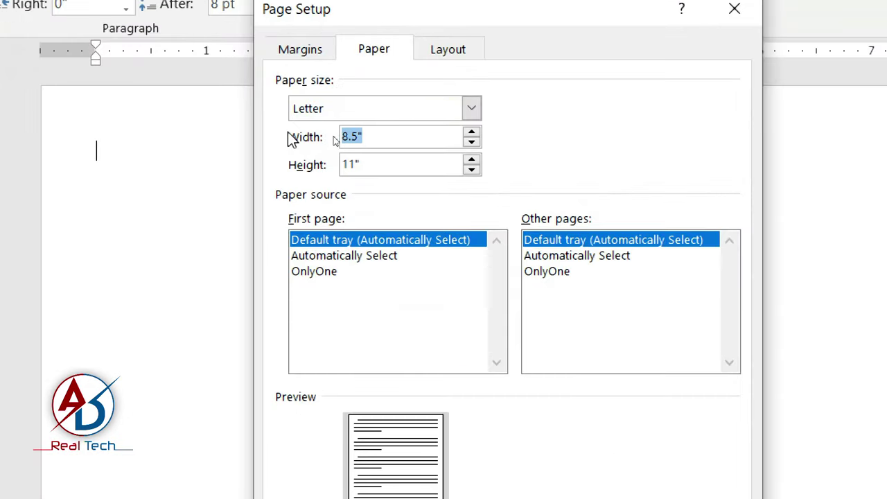
pyautogui.write('6')
pyautogui.press('Tab')
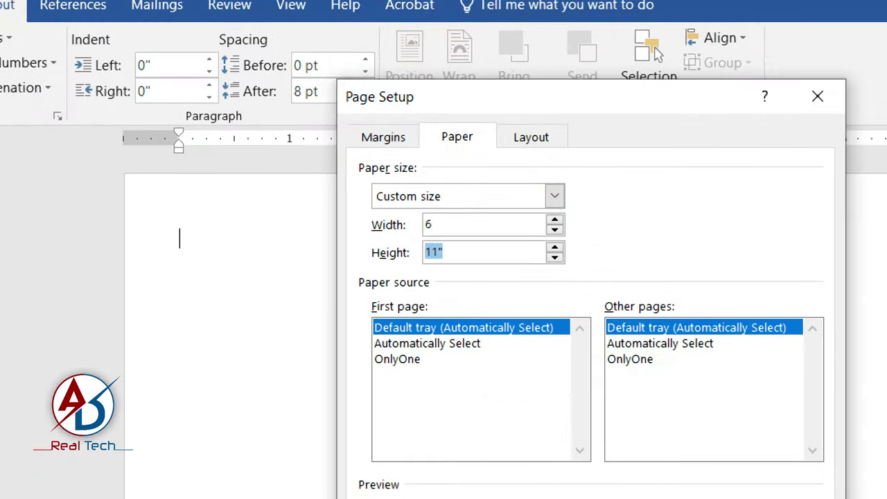
pyautogui.write('3')
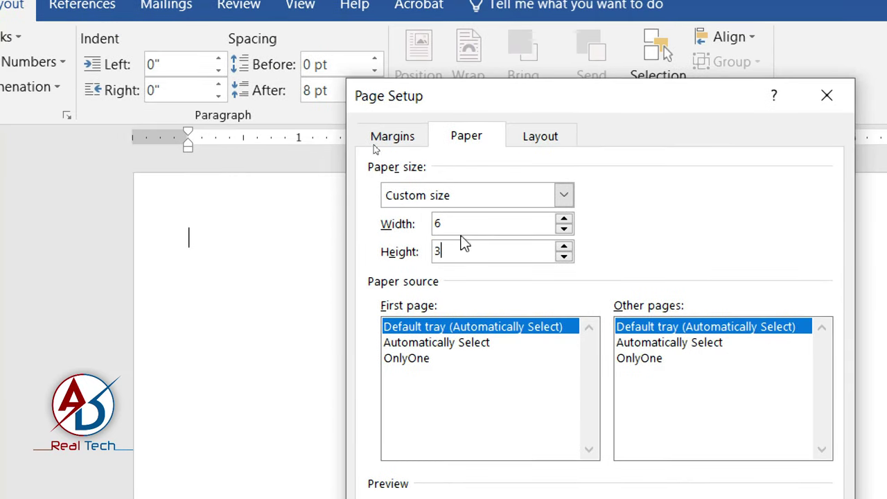
pyautogui.click(447, 219)
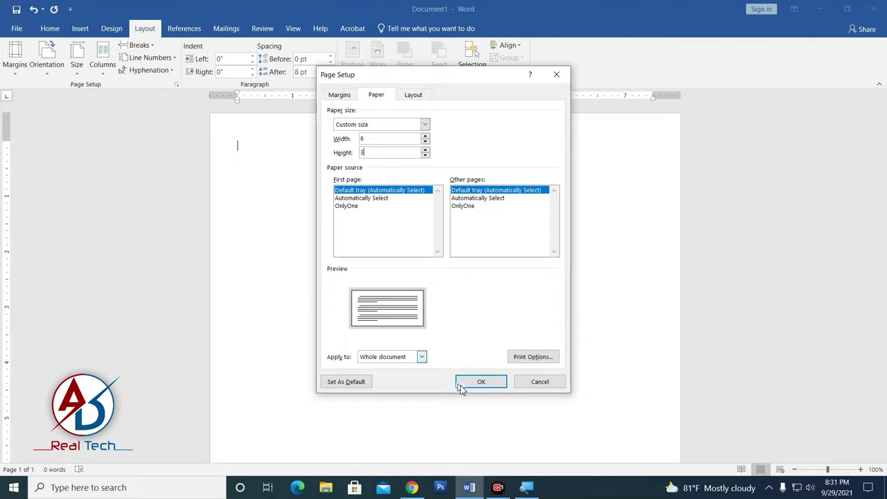
# - Confirm the 6 by 3 inch page size
pyautogui.click(478, 385)
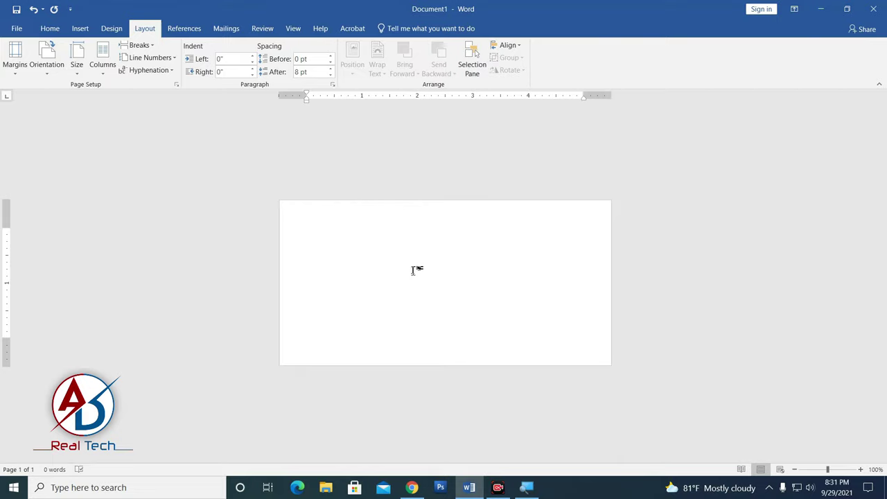
pyautogui.scroll(7, 426, 261)
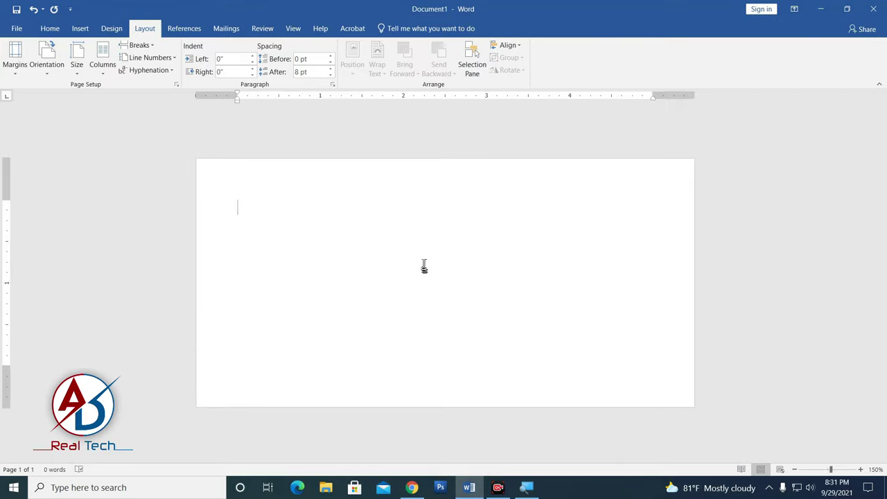
pyautogui.scroll(-1, 424, 266)
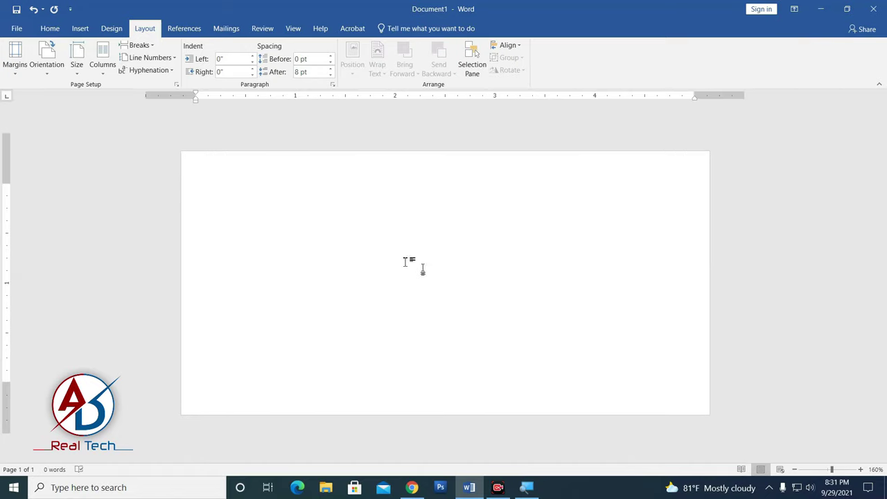
# - Draw a rectangle covering the whole page as the banner background
pyautogui.click(56, 29)
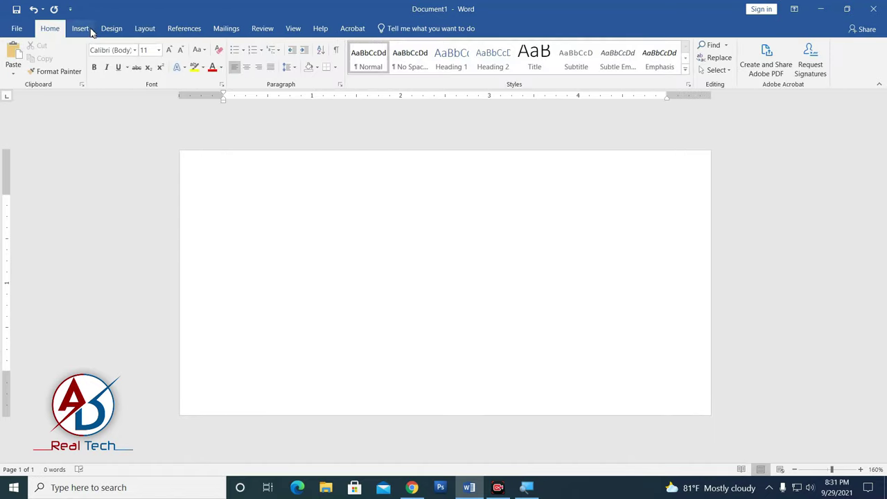
pyautogui.click(80, 30)
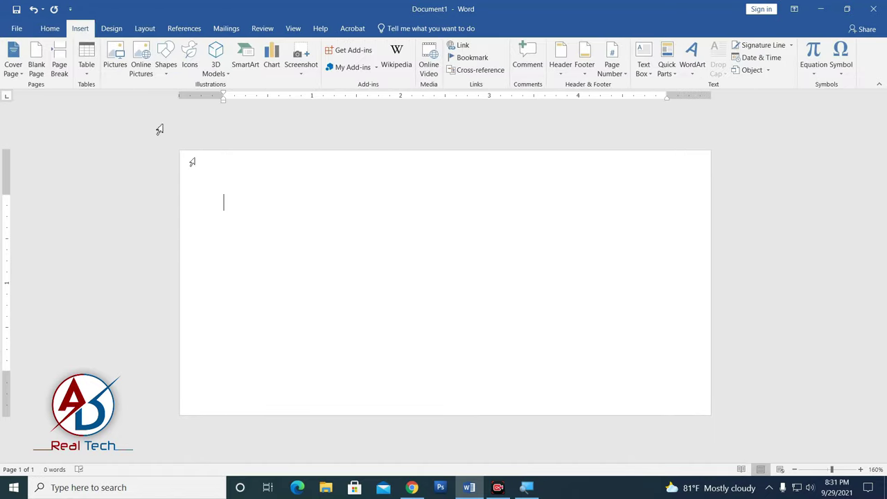
pyautogui.click(165, 69)
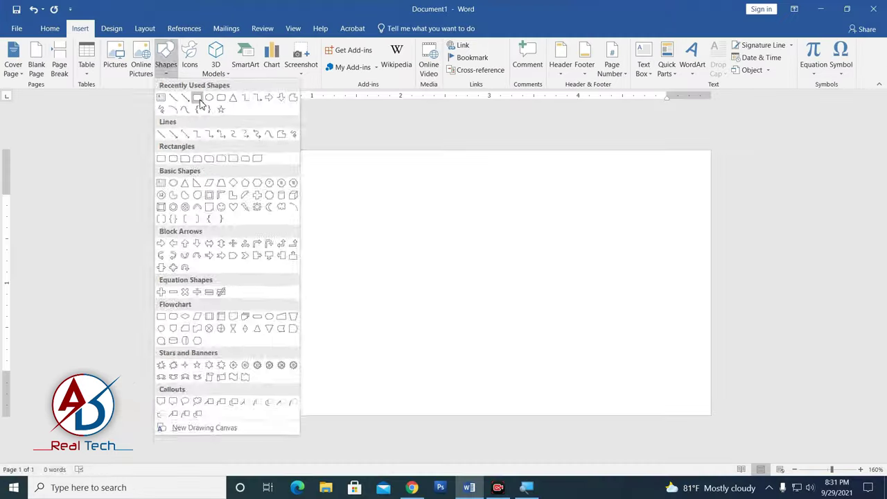
pyautogui.click(199, 99)
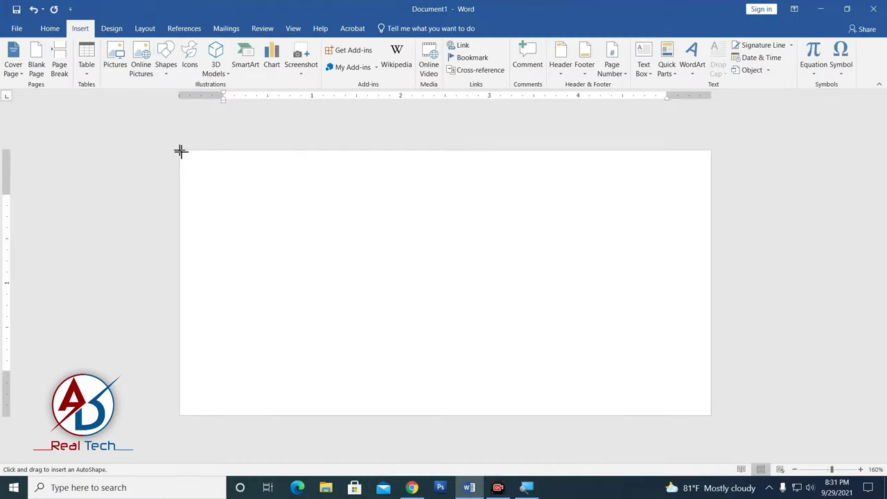
pyautogui.moveTo(181, 150); pyautogui.dragTo(712, 415)
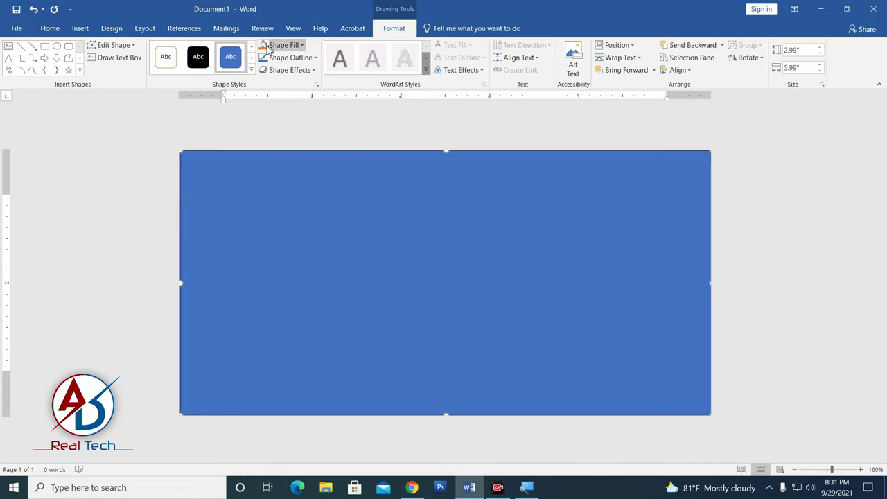
# - Fill the background rectangle with custom dark red, RGB 101, 3, 3
pyautogui.click(287, 47)
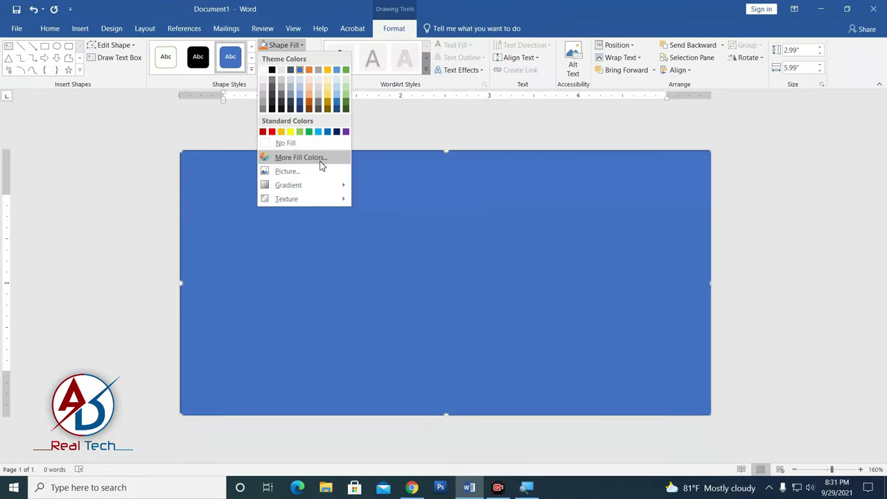
pyautogui.click(337, 166)
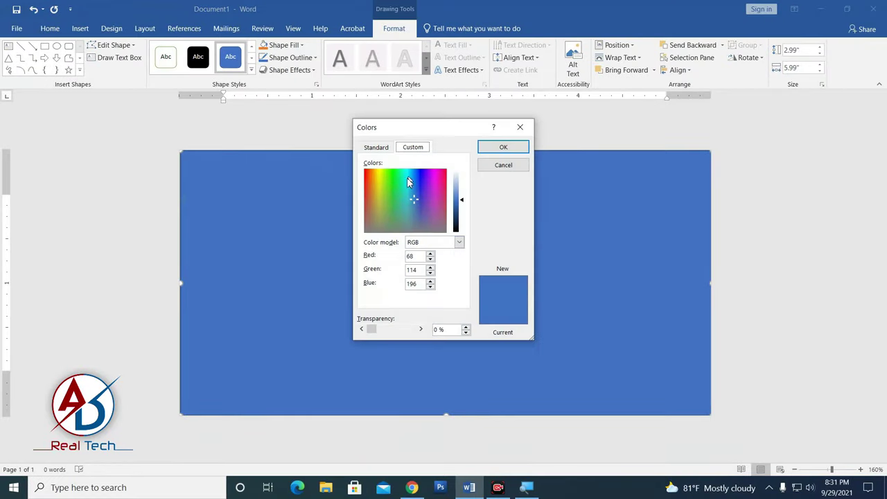
pyautogui.click(366, 172)
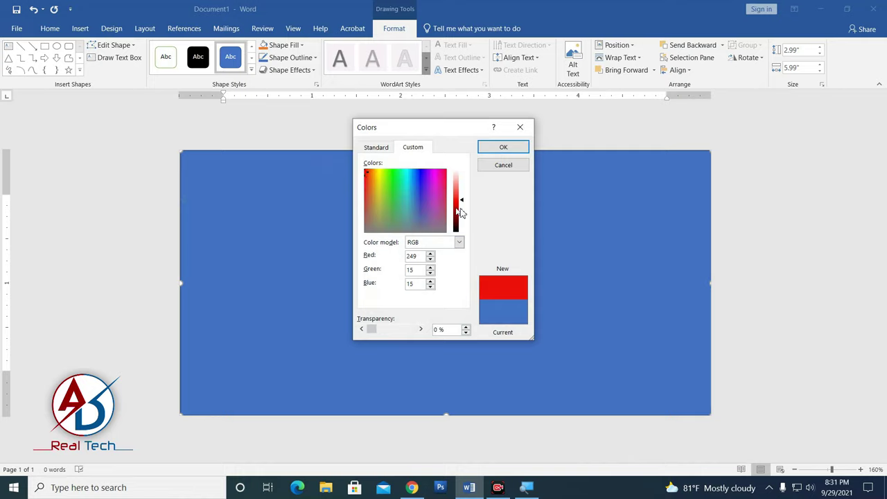
pyautogui.moveTo(463, 201); pyautogui.dragTo(462, 213)
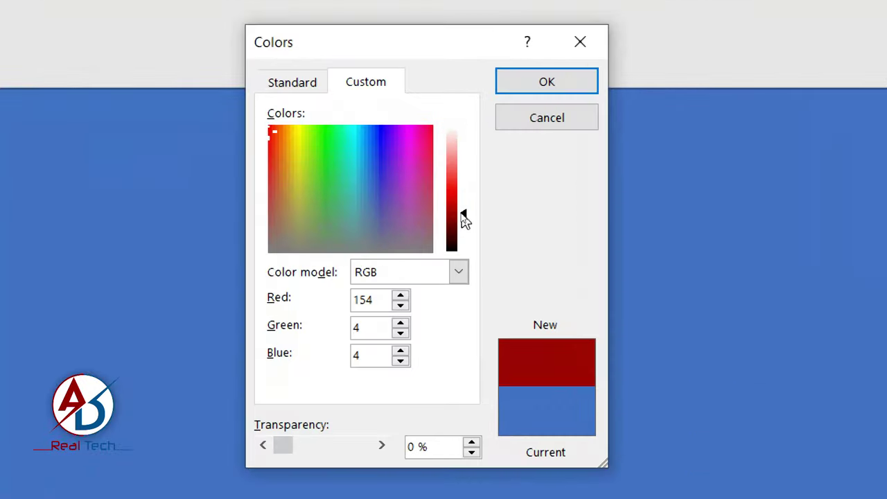
pyautogui.moveTo(461, 215); pyautogui.dragTo(462, 220)
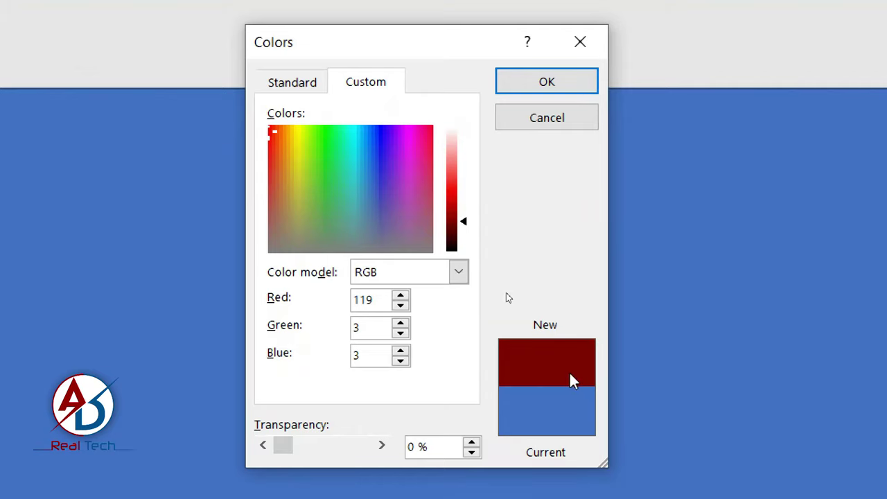
pyautogui.moveTo(462, 220); pyautogui.dragTo(463, 230)
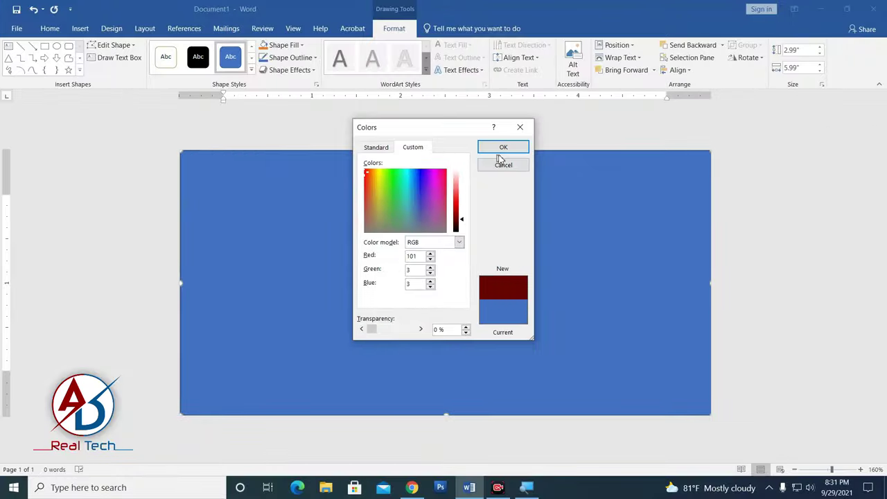
pyautogui.click(500, 148)
# - Remove the banner rectangle's outline
pyautogui.scroll(-4, 476, 263)
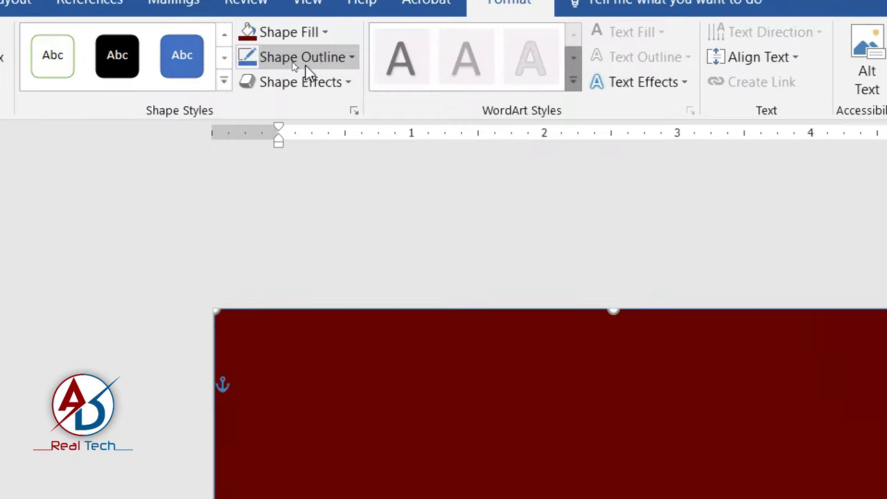
pyautogui.click(291, 58)
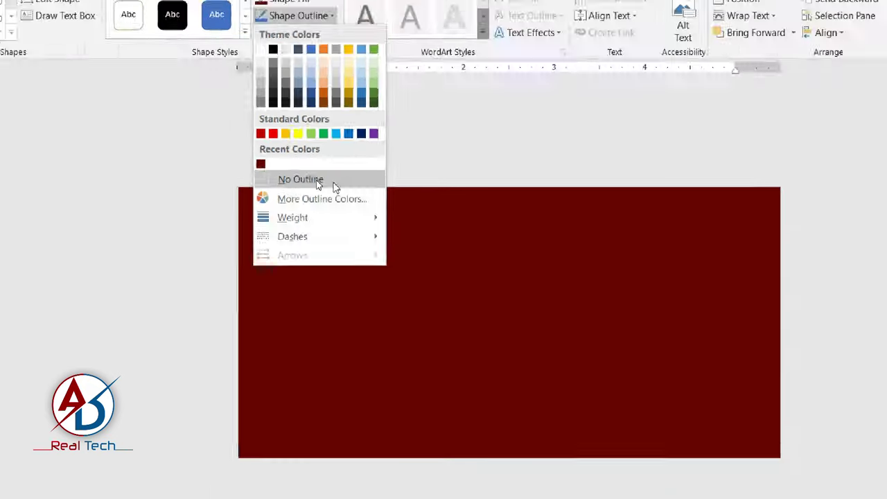
pyautogui.click(302, 179)
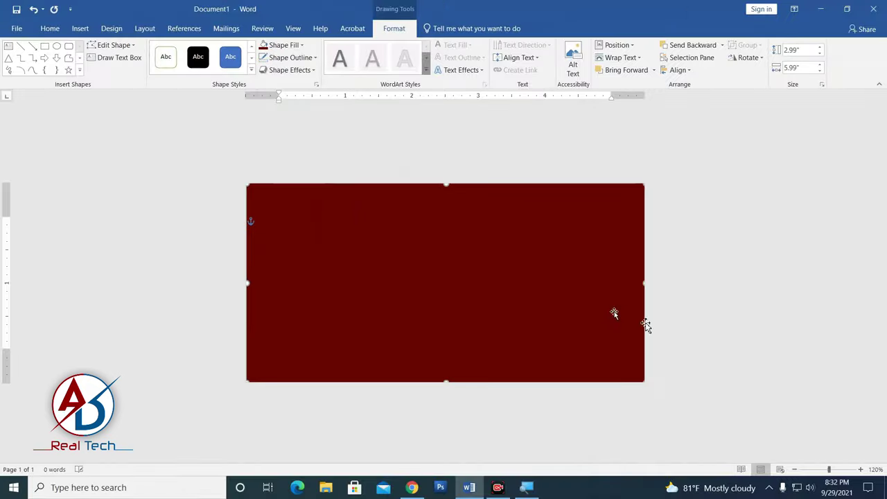
# - Align the rectangle's left edge flush with the page edge
pyautogui.scroll(3, 524, 271)
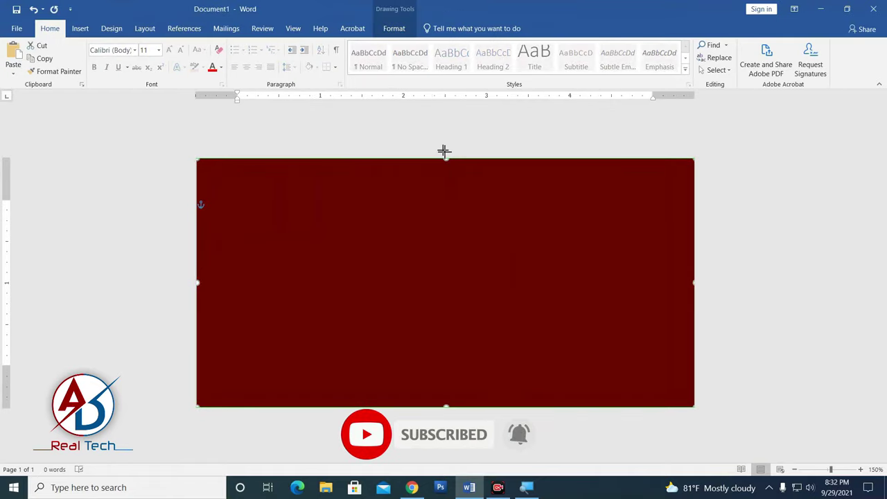
pyautogui.scroll(3, 459, 221)
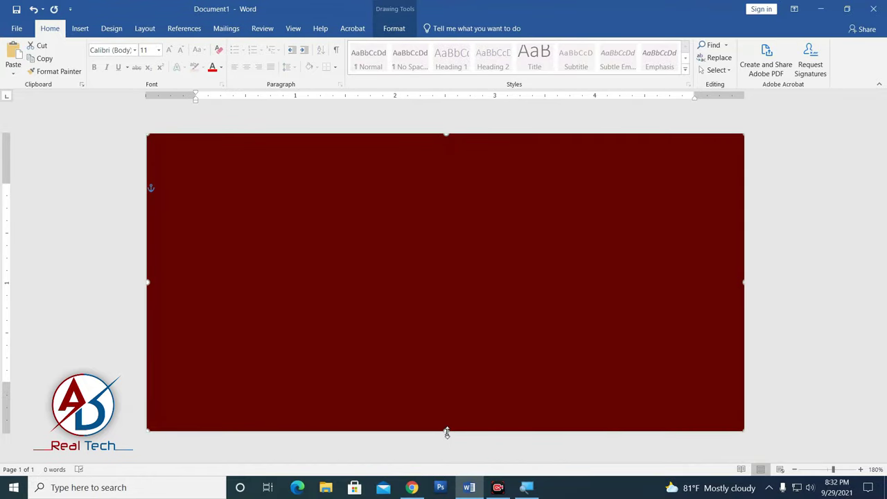
pyautogui.moveTo(147, 283); pyautogui.dragTo(137, 283)
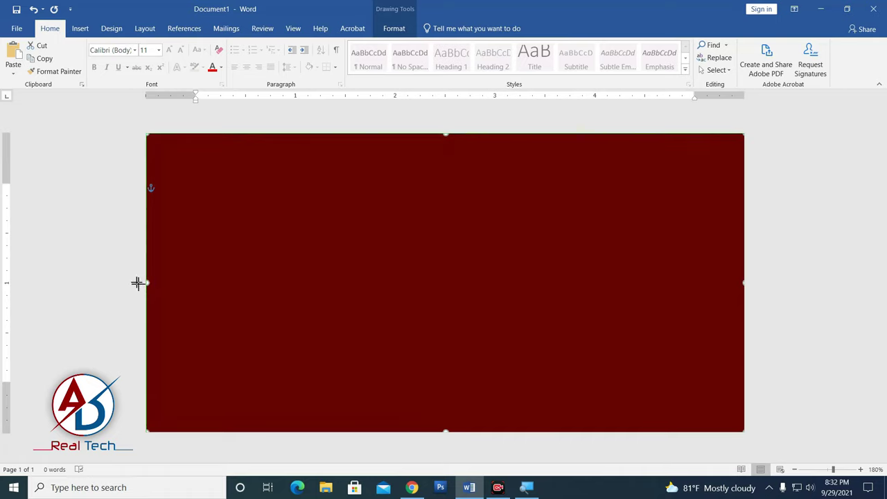
pyautogui.click(799, 293)
pyautogui.scroll(-4, 682, 281)
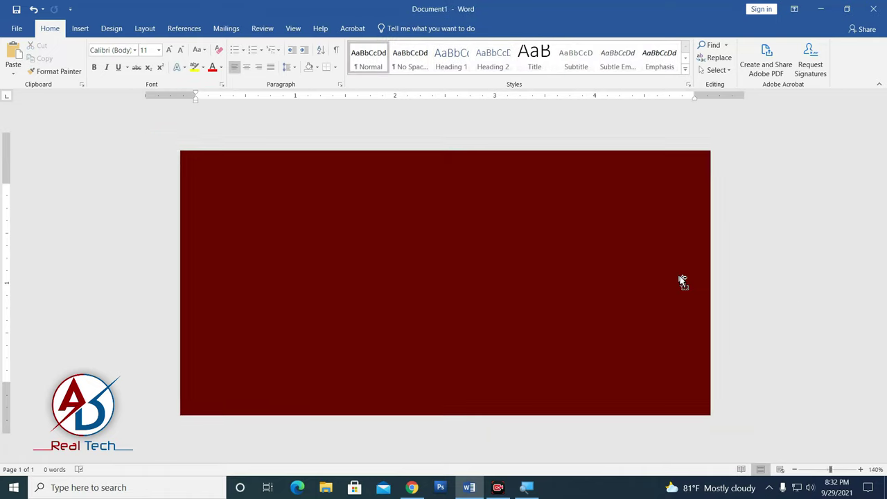
pyautogui.scroll(-1, 682, 280)
pyautogui.scroll(-1, 684, 333)
pyautogui.scroll(1, 446, 283)
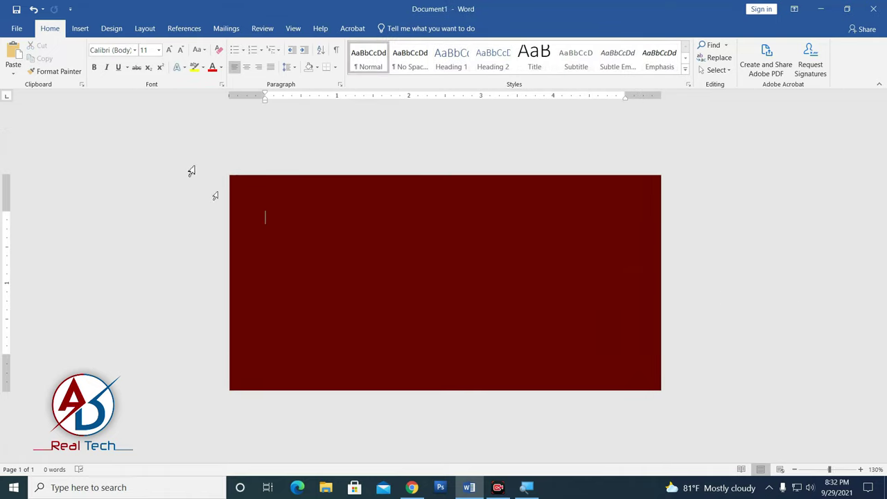
# - Draw a circle in the middle of the banner
pyautogui.click(79, 28)
pyautogui.click(165, 59)
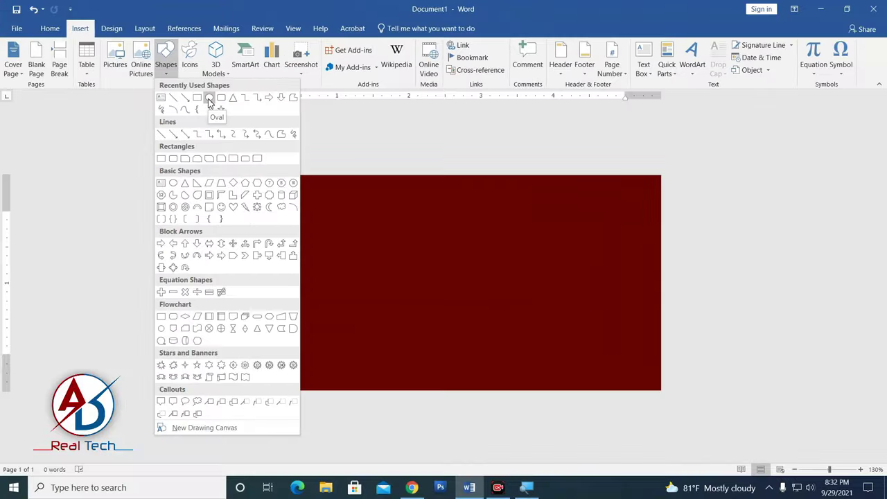
pyautogui.click(208, 98)
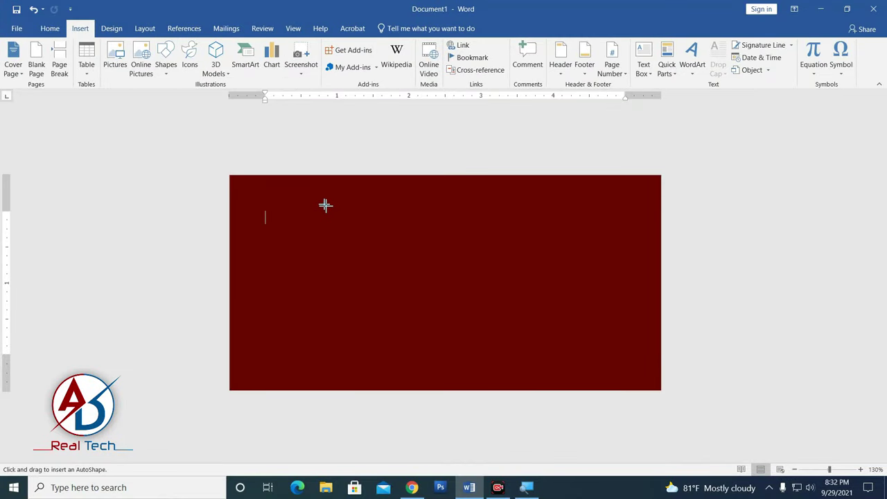
pyautogui.moveTo(325, 205); pyautogui.dragTo(531, 360)
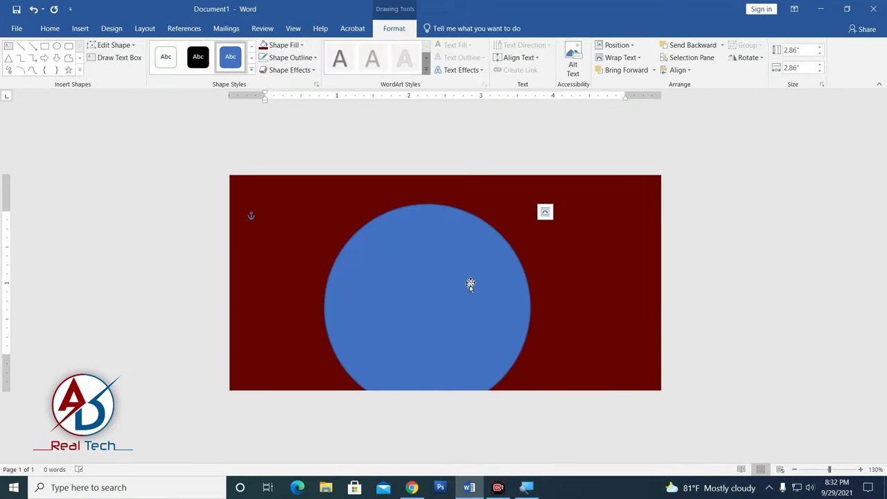
# - Fill the circle with Dark Red and remove its outline
pyautogui.click(297, 45)
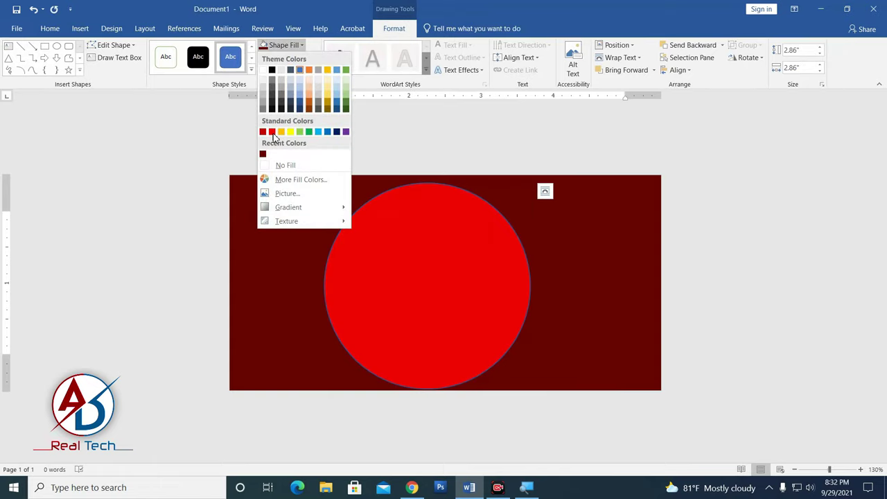
pyautogui.click(263, 132)
pyautogui.click(291, 57)
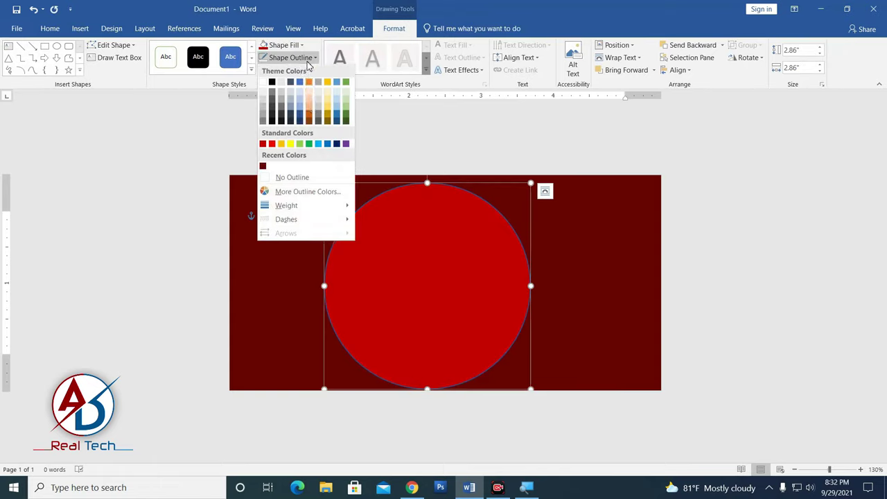
pyautogui.click(305, 181)
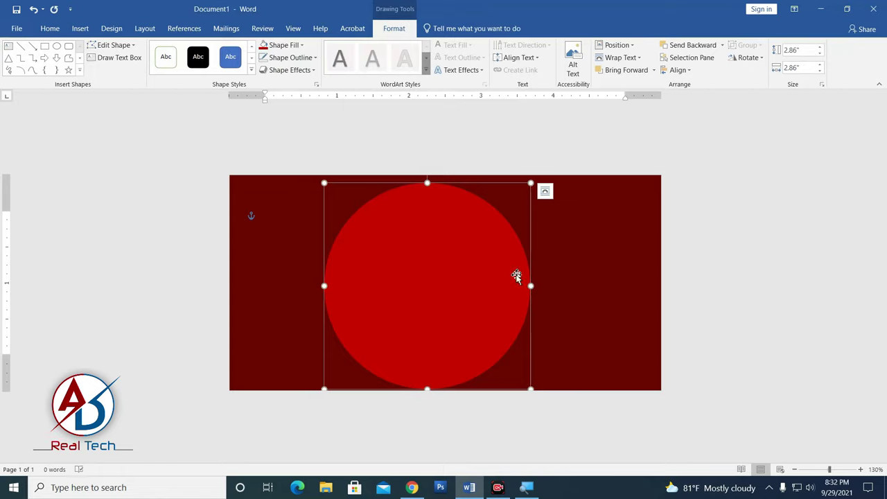
# - Give the circle Soft Edges of about 74 pt in Format Shape
pyautogui.rightClick(435, 254)
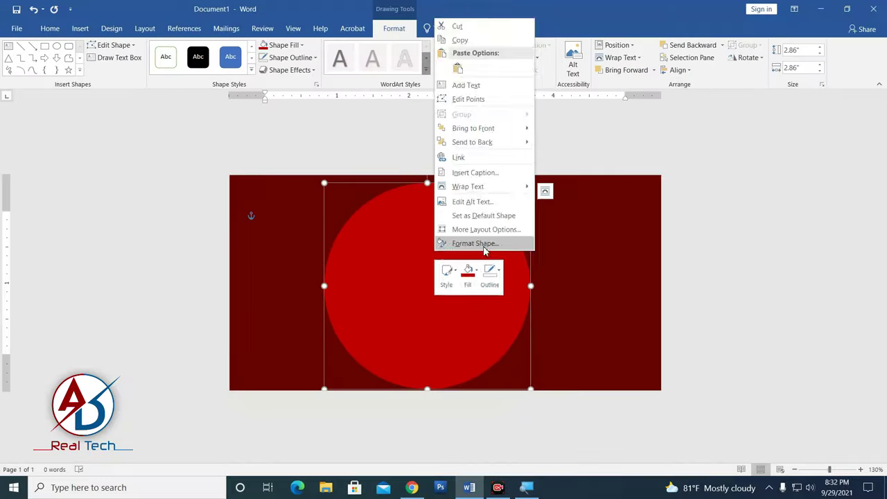
pyautogui.click(483, 246)
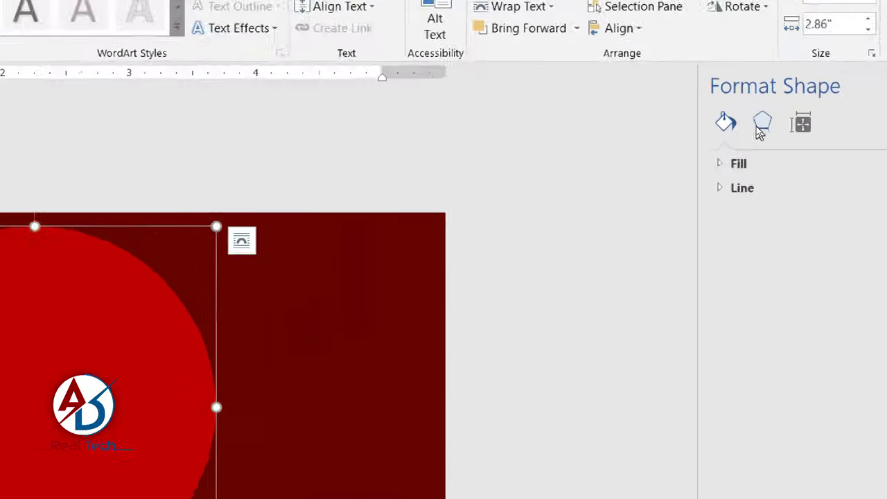
pyautogui.click(759, 126)
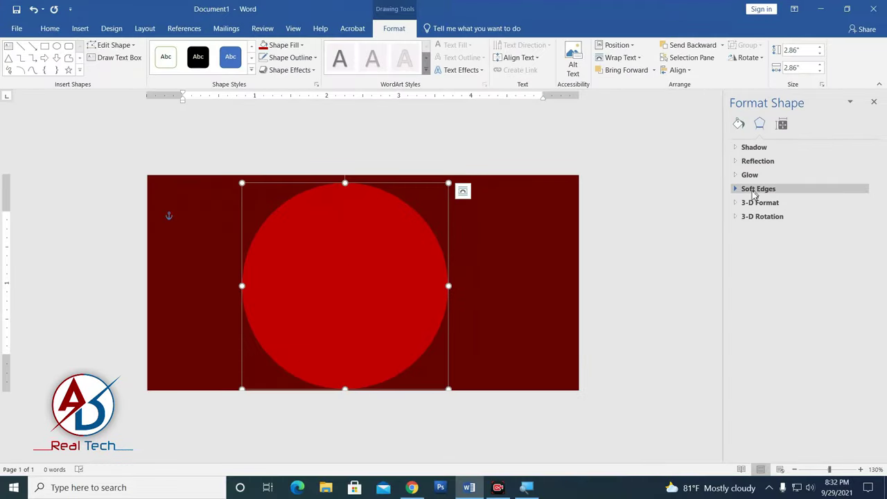
pyautogui.click(735, 190)
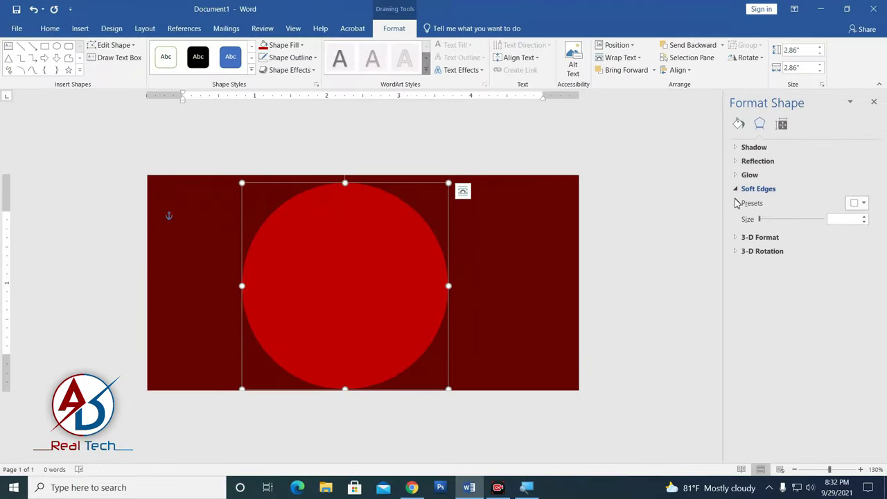
pyautogui.moveTo(761, 220); pyautogui.dragTo(794, 223)
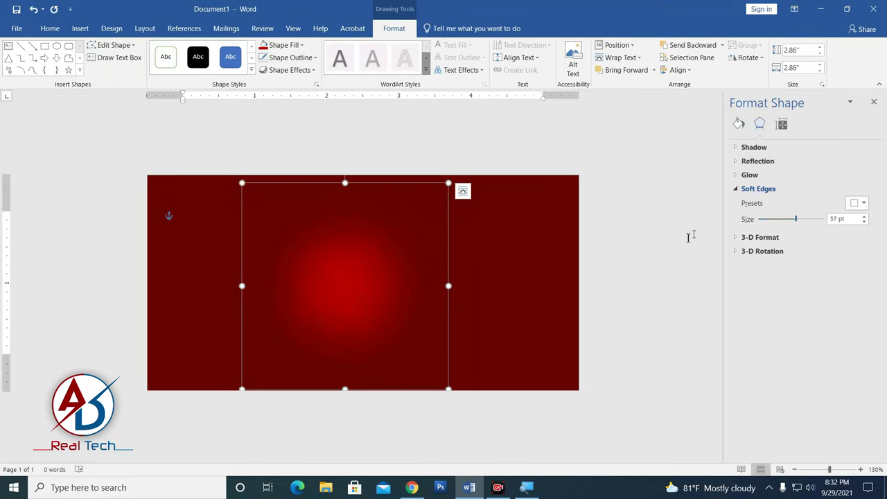
pyautogui.moveTo(798, 220); pyautogui.dragTo(809, 221)
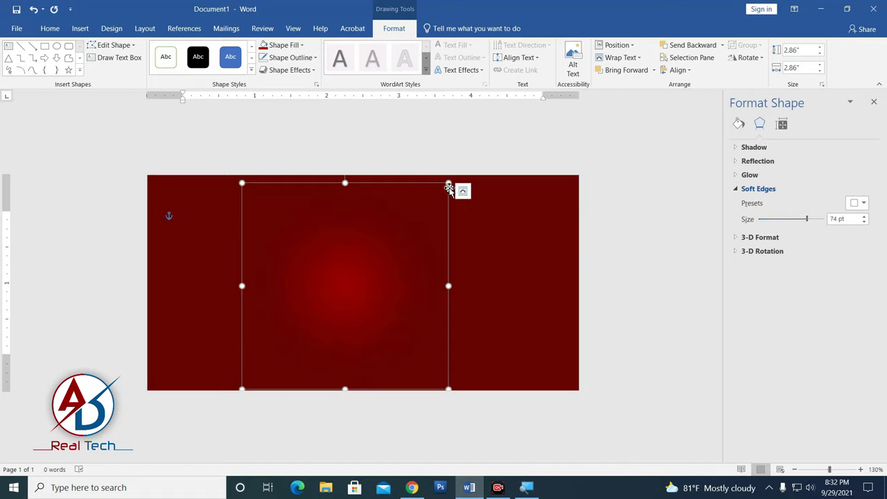
# - Enlarge the circle to 4.64 inches, centre it, and raise soft edges to 96 pt
pyautogui.moveTo(460, 175); pyautogui.dragTo(511, 146)
pyautogui.moveTo(412, 263); pyautogui.dragTo(432, 259)
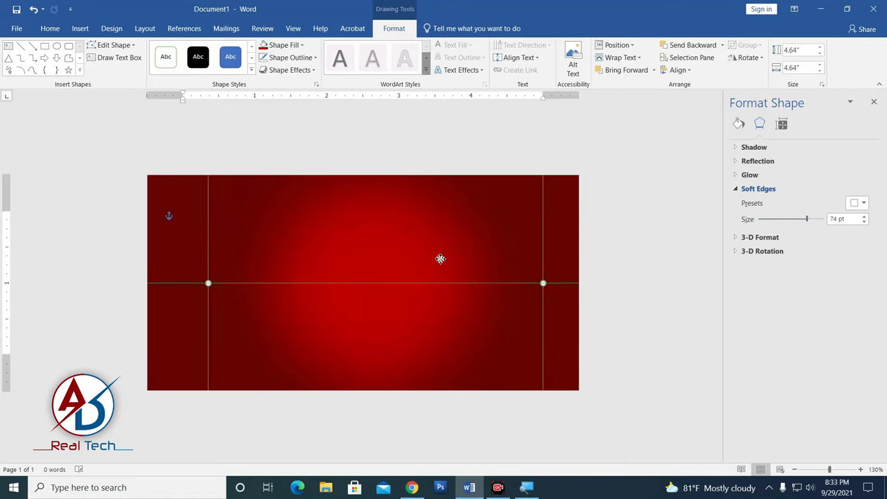
pyautogui.moveTo(810, 218); pyautogui.dragTo(811, 220)
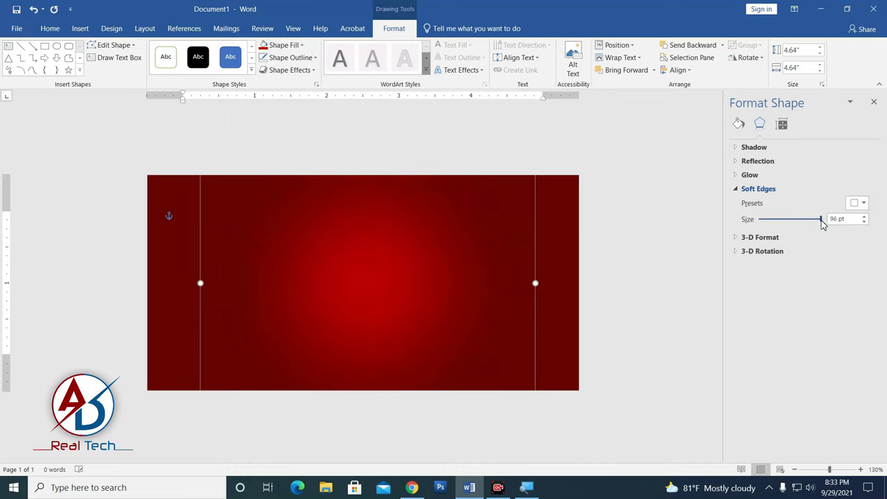
pyautogui.click(598, 287)
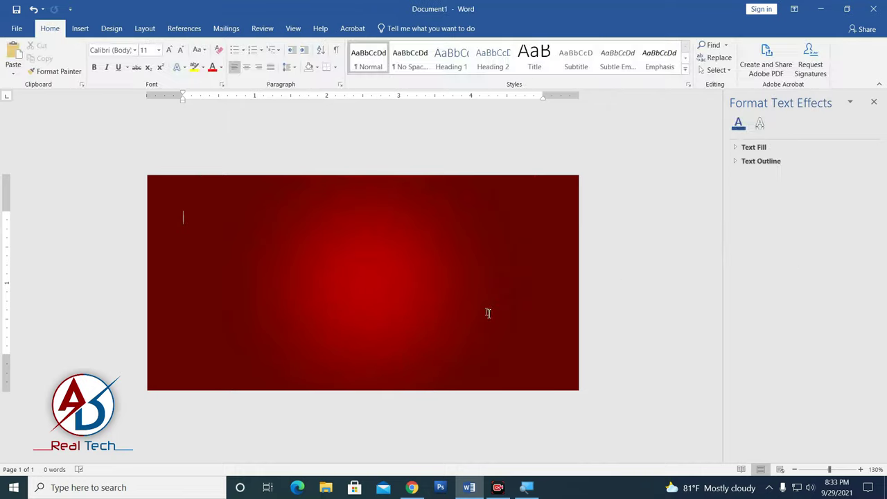
pyautogui.scroll(-2, 487, 311)
pyautogui.scroll(1, 548, 356)
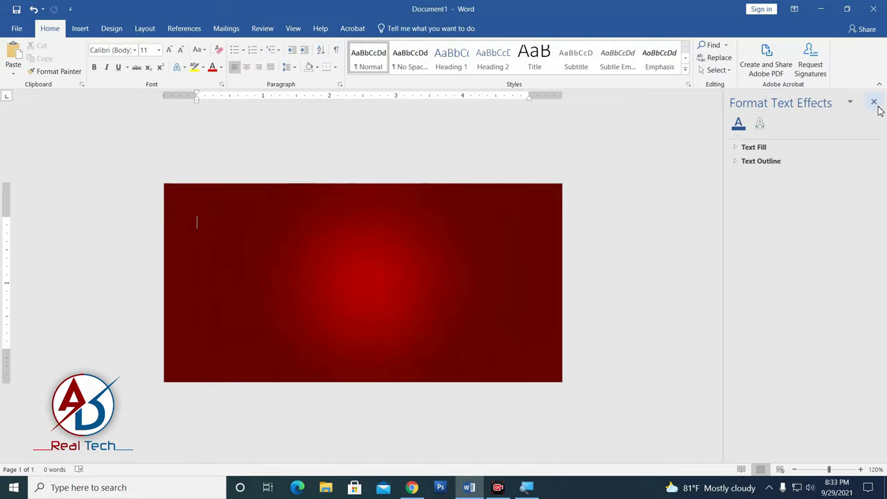
pyautogui.click(873, 101)
pyautogui.scroll(2, 734, 311)
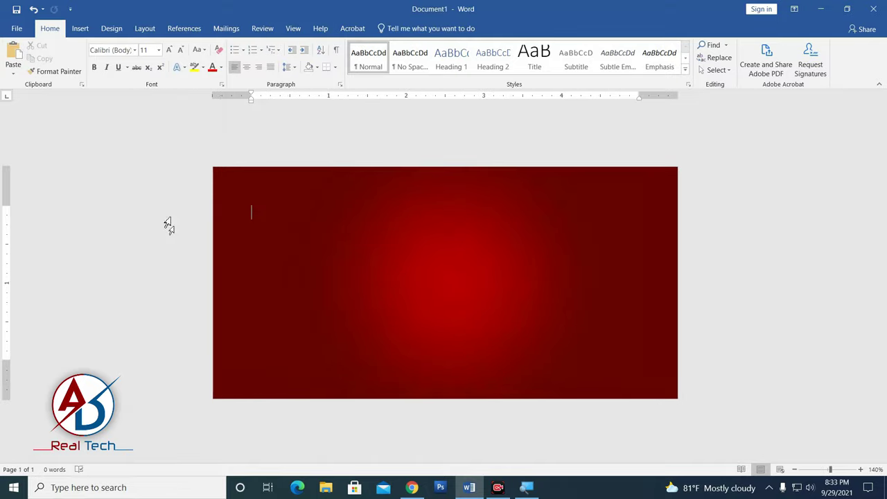
# - Draw a thin rectangle along the banner's bottom edge
pyautogui.click(81, 29)
pyautogui.click(166, 63)
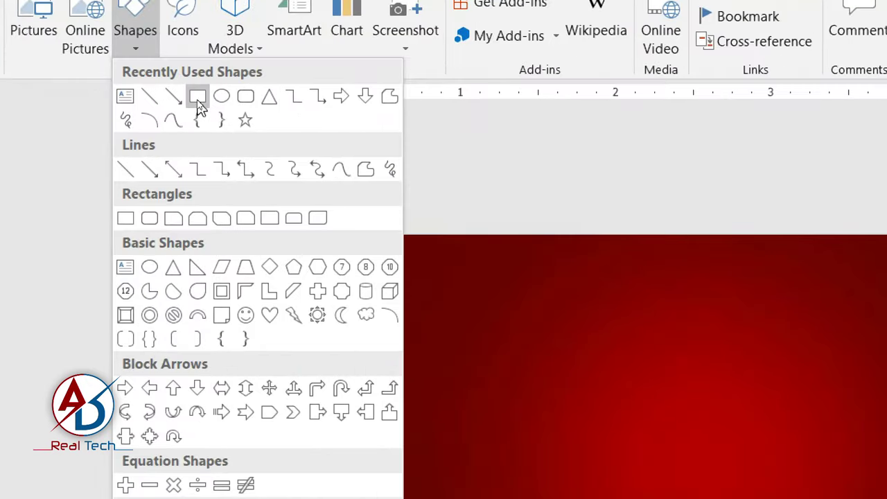
pyautogui.click(198, 99)
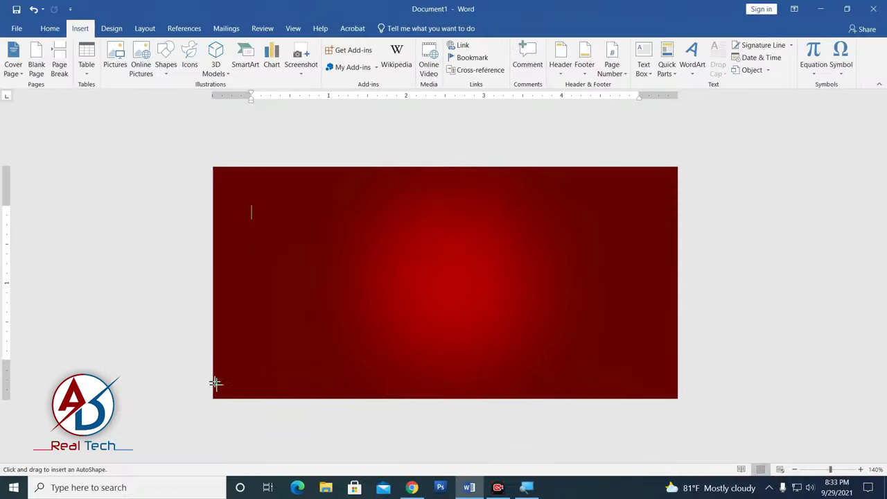
pyautogui.moveTo(214, 376); pyautogui.dragTo(678, 400)
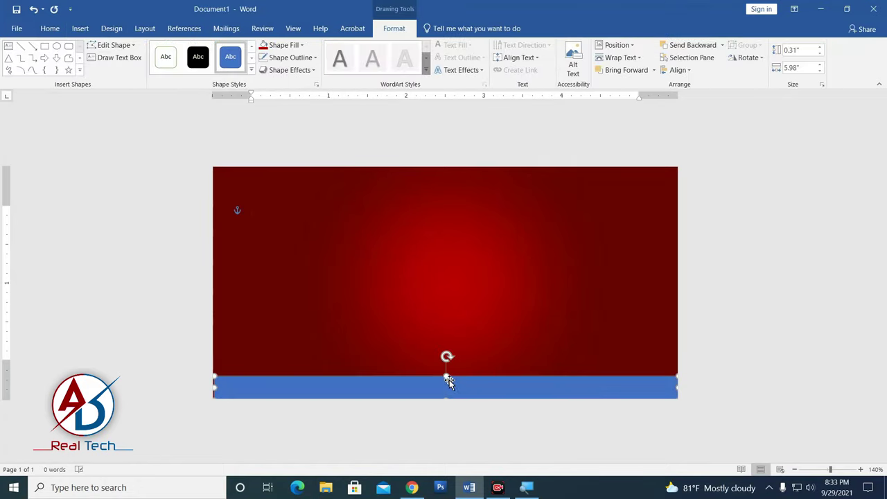
pyautogui.moveTo(447, 378); pyautogui.dragTo(446, 374)
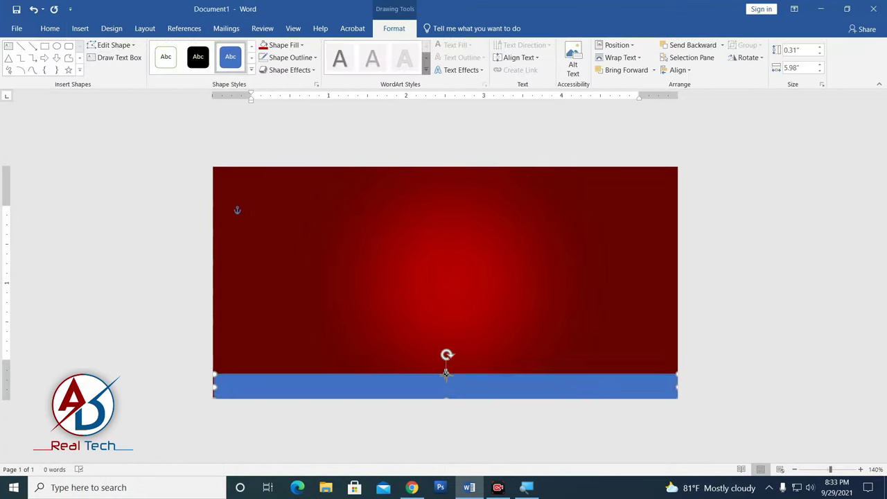
# - Give the bottom bar no outline, a red fill and a dark gradient
pyautogui.click(291, 58)
pyautogui.click(291, 175)
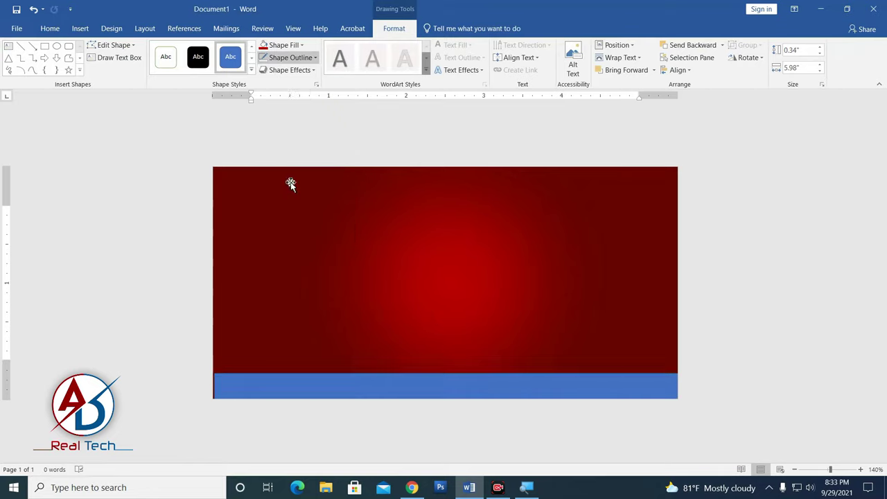
pyautogui.click(286, 45)
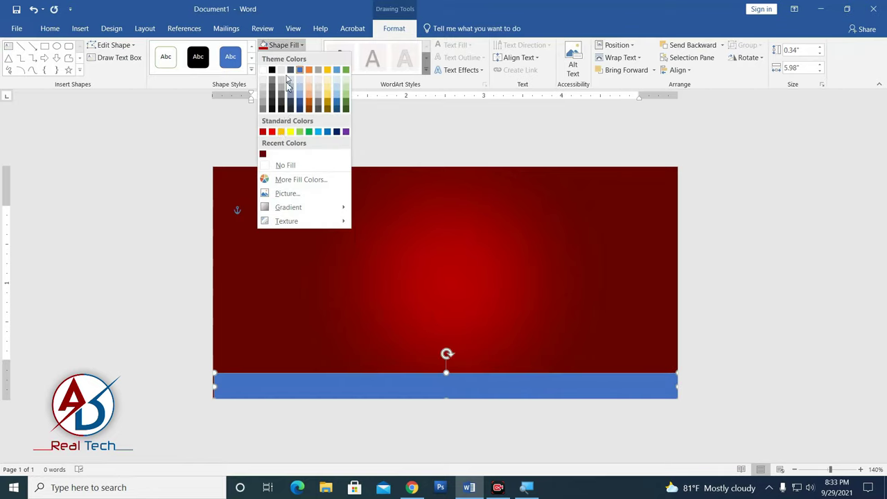
pyautogui.click(264, 132)
pyautogui.click(285, 46)
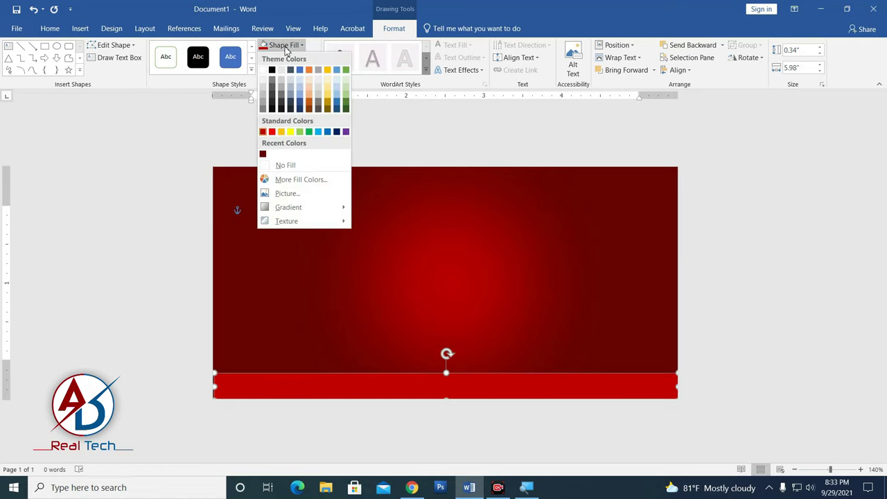
pyautogui.moveTo(292, 210)
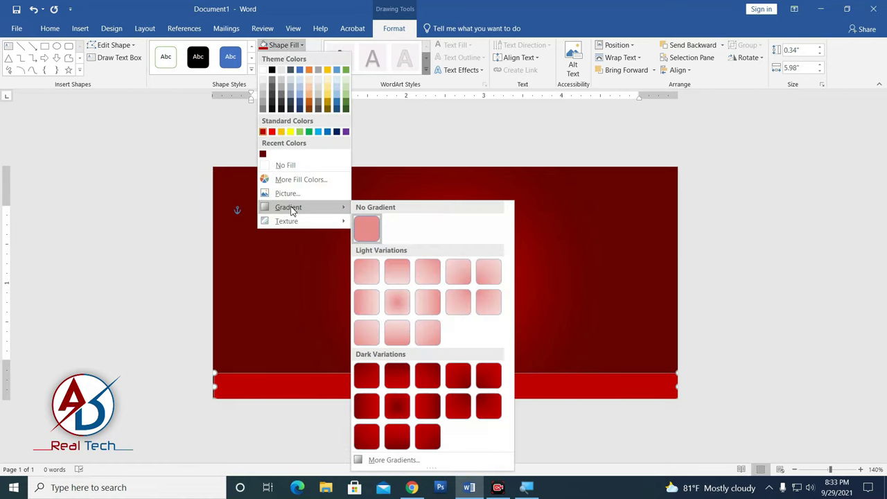
pyautogui.click(390, 376)
pyautogui.click(677, 409)
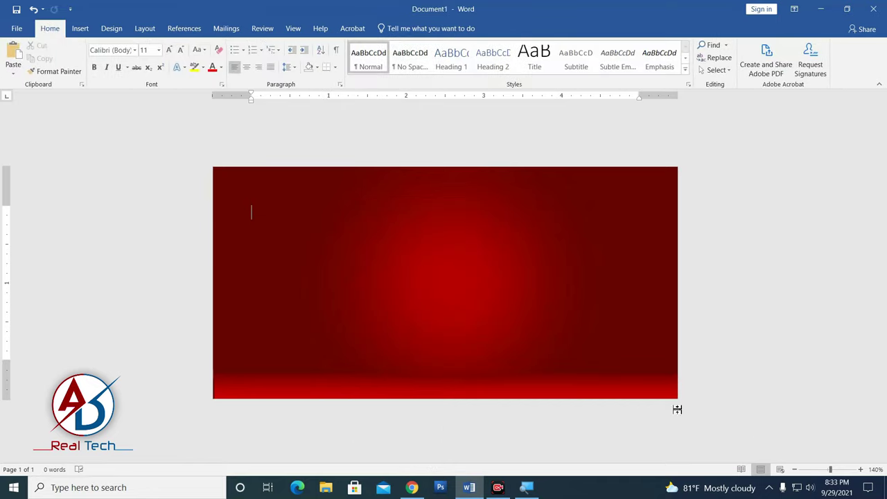
pyautogui.click(554, 397)
pyautogui.click(393, 28)
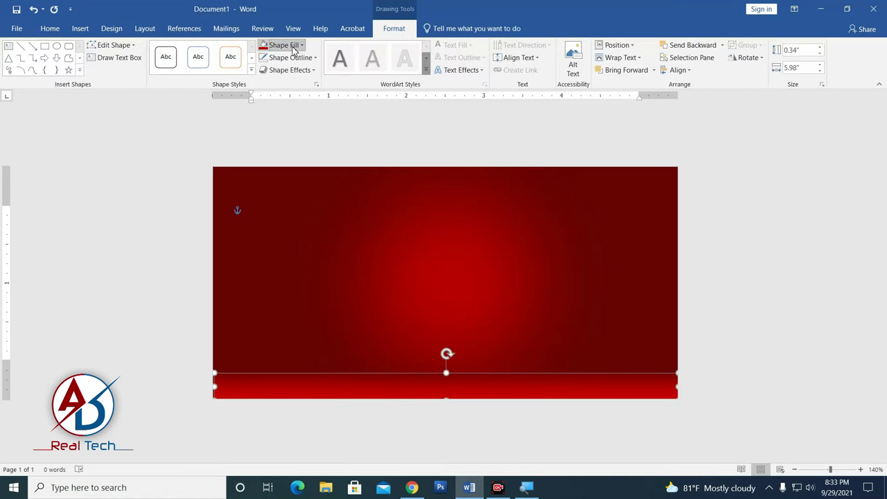
# - Switch the bottom bar to a different gradient variation
pyautogui.click(300, 46)
pyautogui.moveTo(288, 207)
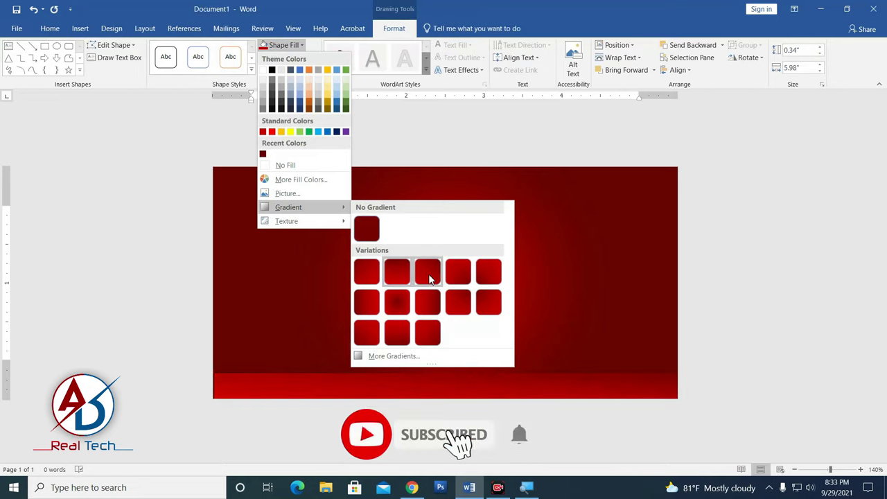
pyautogui.click(429, 336)
pyautogui.click(757, 363)
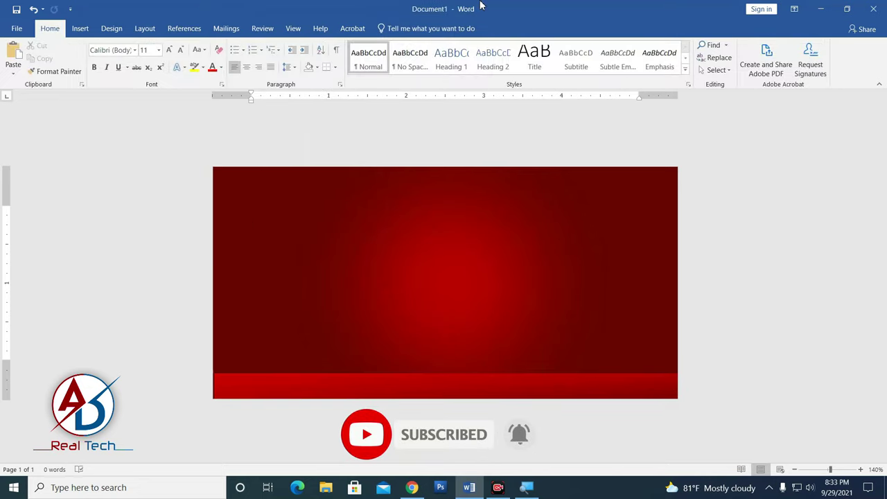
# - Extend the red bar's left edge to line up with the banner edge
pyautogui.click(228, 393)
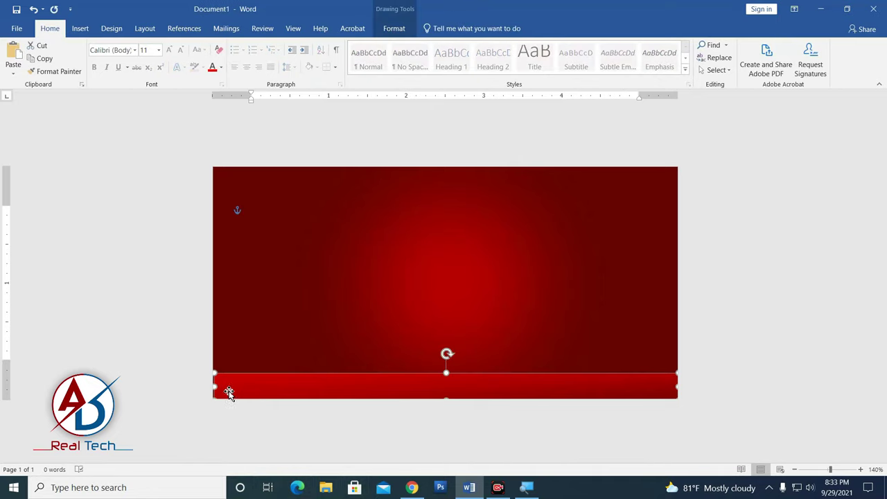
pyautogui.moveTo(214, 387); pyautogui.dragTo(207, 386)
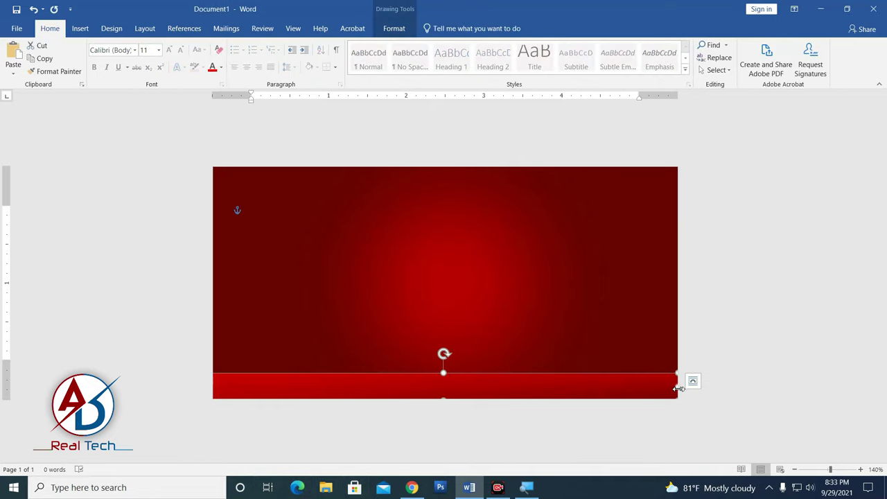
pyautogui.click(355, 276)
pyautogui.scroll(-1, 355, 275)
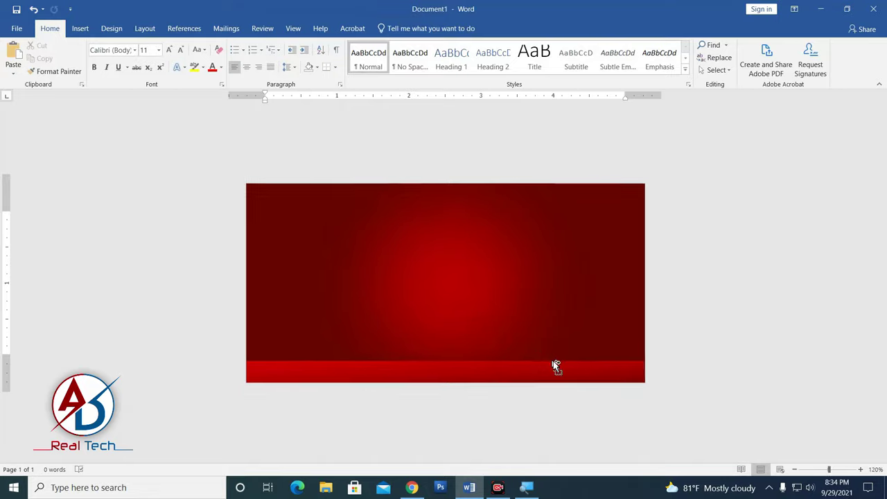
pyautogui.click(351, 374)
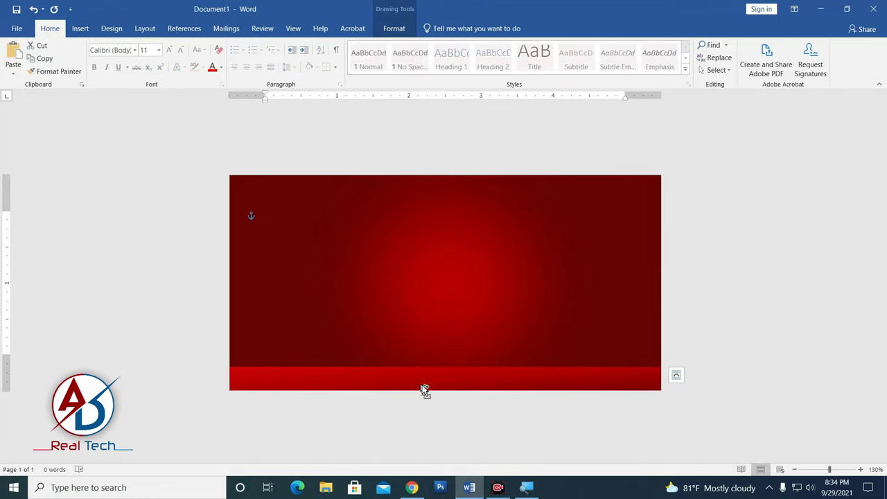
pyautogui.scroll(1, 425, 390)
# - Place a copy of the red bar just above it and fill the copy dark blue
pyautogui.moveTo(406, 392); pyautogui.dragTo(432, 356)
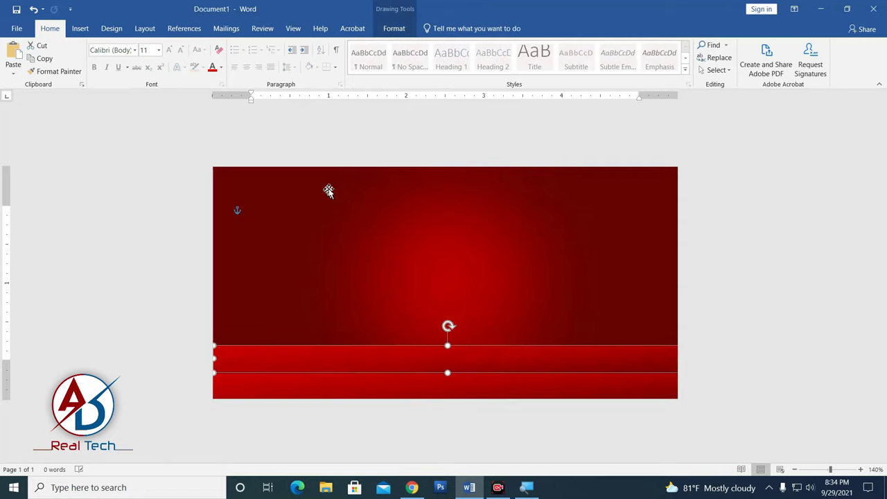
pyautogui.click(393, 28)
pyautogui.click(283, 45)
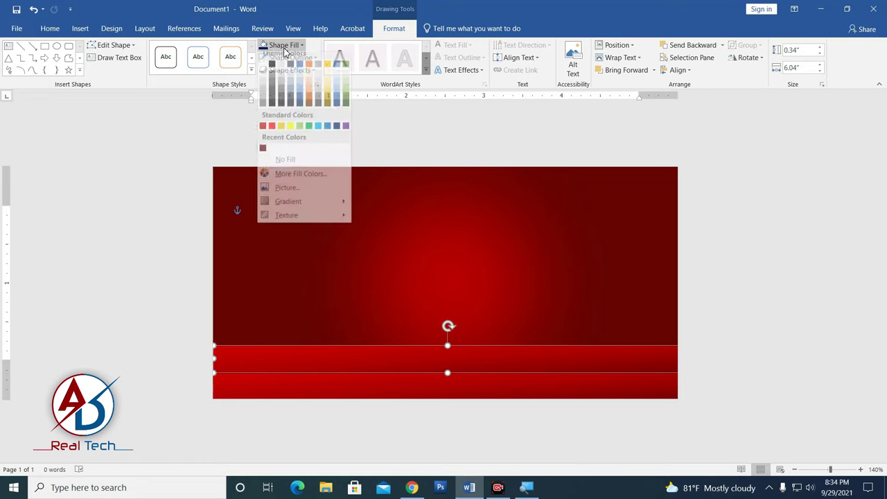
pyautogui.click(337, 132)
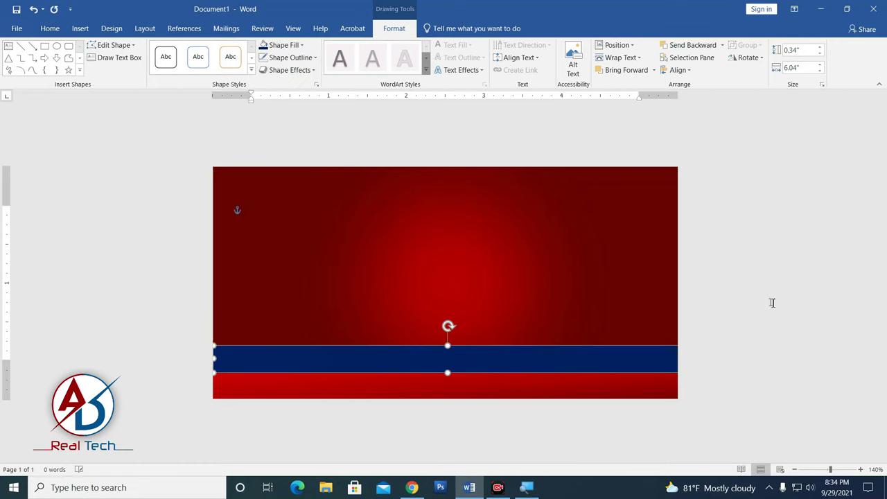
pyautogui.click(772, 303)
pyautogui.scroll(1, 502, 350)
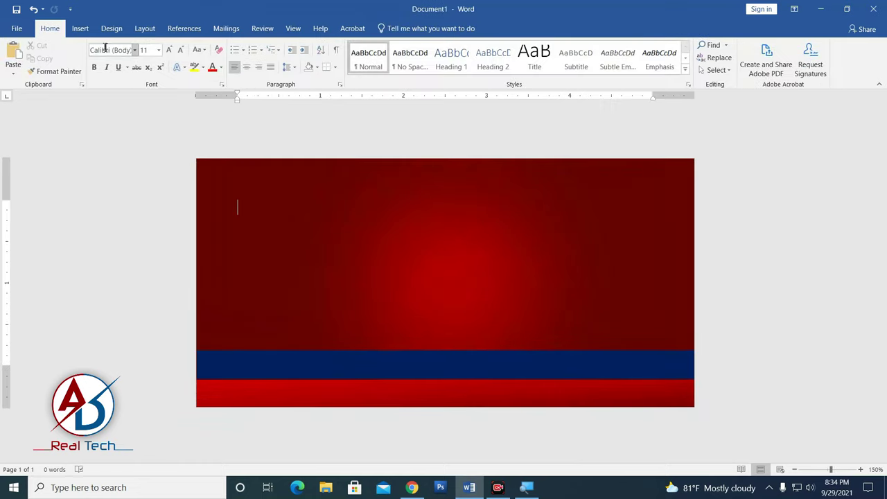
# - Draw a single-corner rounded rectangle just above the navy bar
pyautogui.click(80, 28)
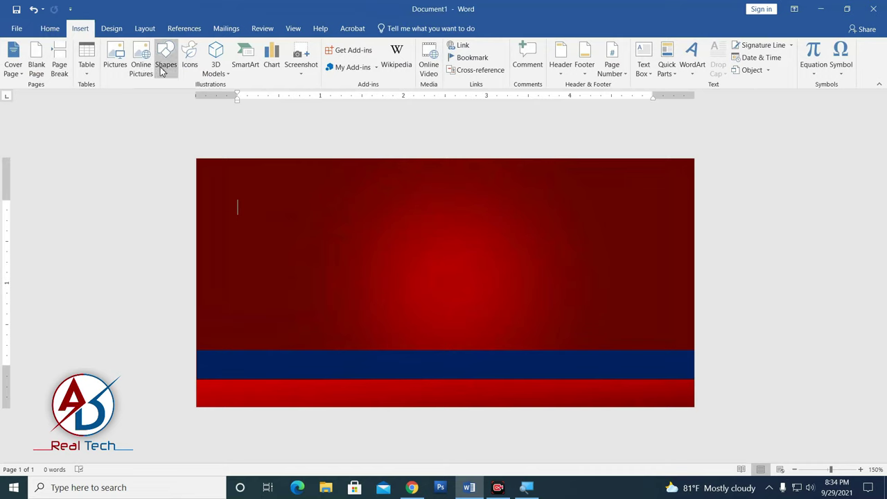
pyautogui.click(162, 71)
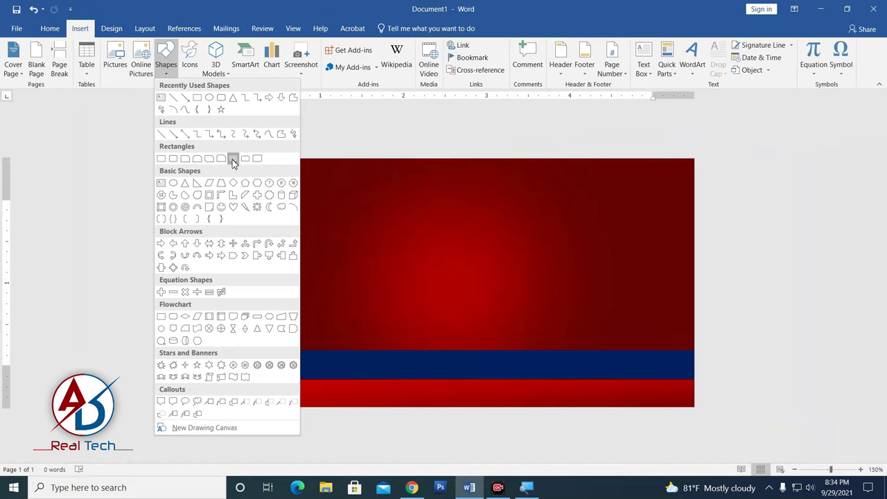
pyautogui.click(231, 159)
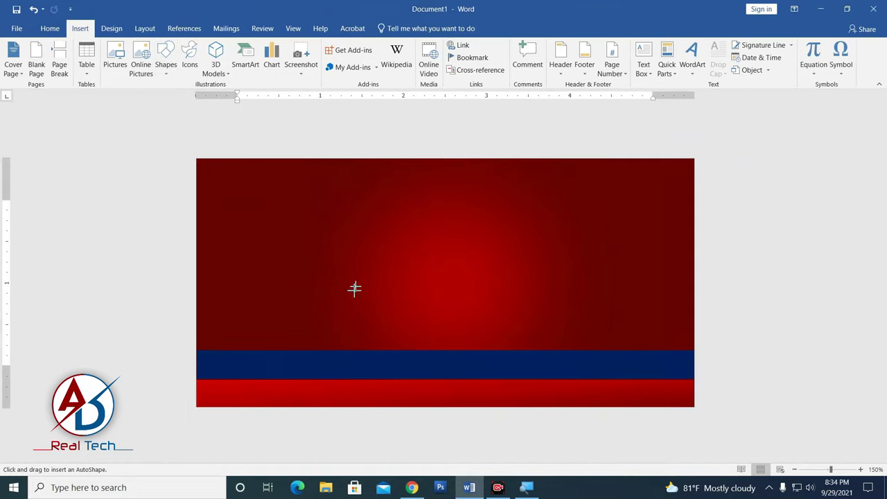
pyautogui.moveTo(385, 319)
pyautogui.mouseDown()
pyautogui.moveTo(592, 347)
pyautogui.moveTo(415, 313)
pyautogui.mouseUp()
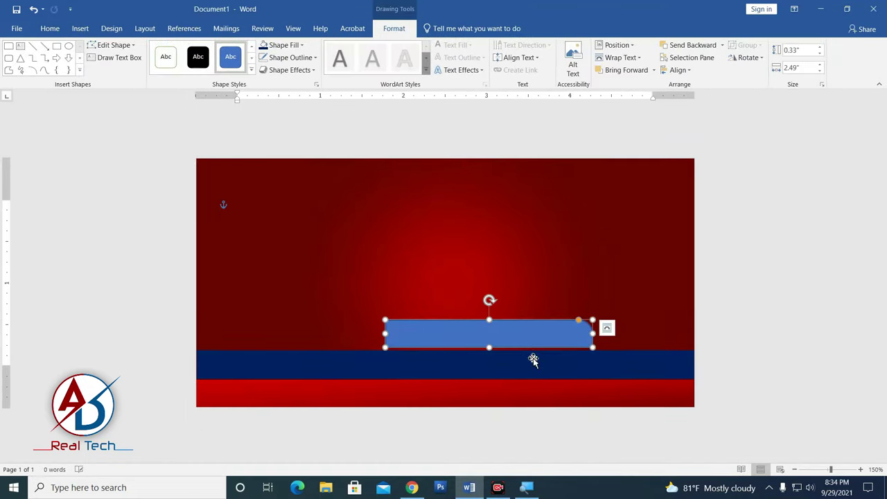
# - Remove the rectangle's outline and resize it to 0.24" by 3.34"
pyautogui.click(287, 57)
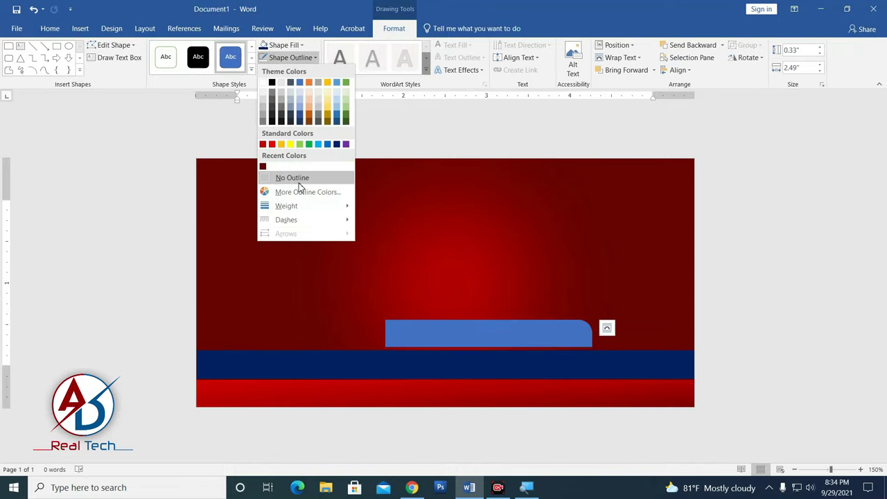
pyautogui.click(296, 177)
pyautogui.moveTo(487, 347); pyautogui.dragTo(488, 338)
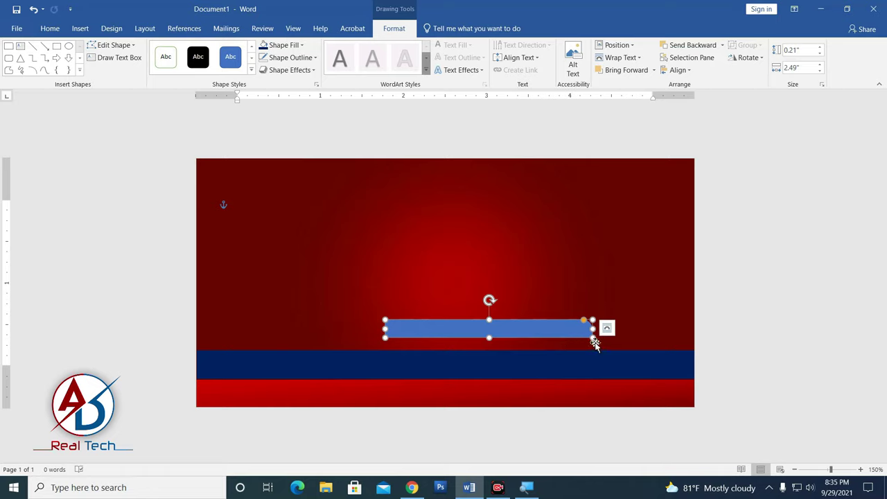
pyautogui.moveTo(593, 338); pyautogui.dragTo(663, 340)
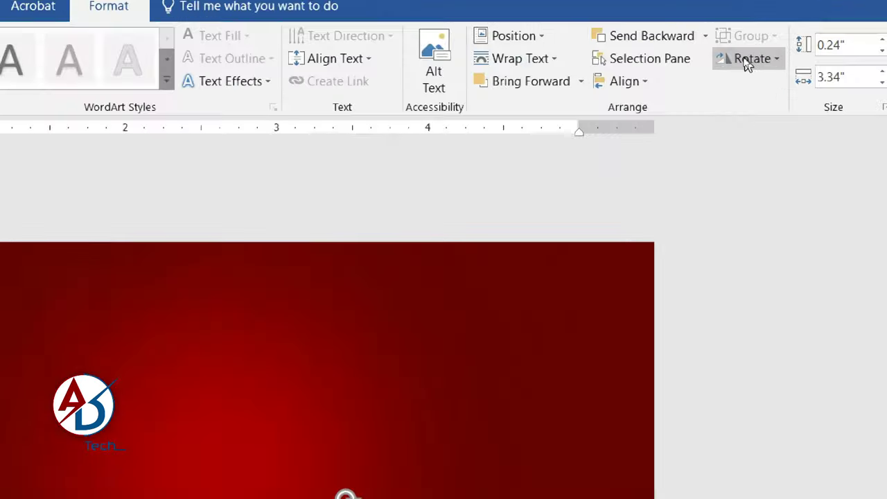
# - Flip the rounded rectangle horizontally and rest it on top of the navy bar
pyautogui.click(758, 67)
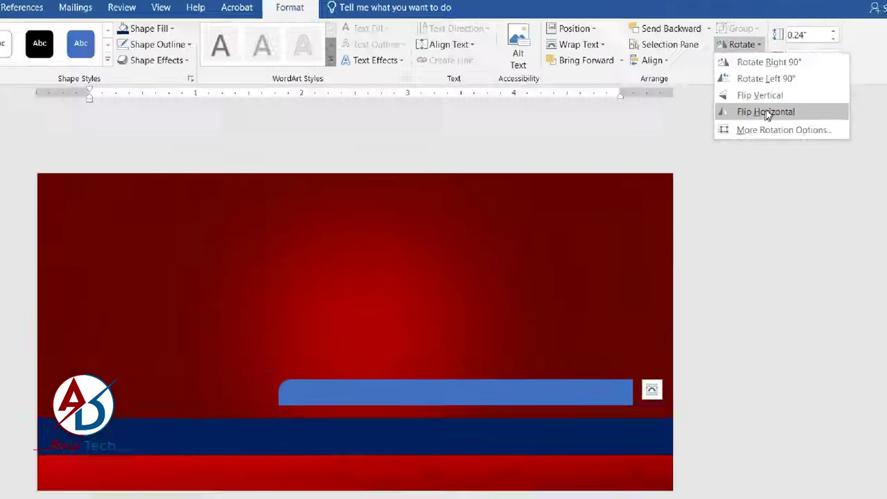
pyautogui.click(767, 111)
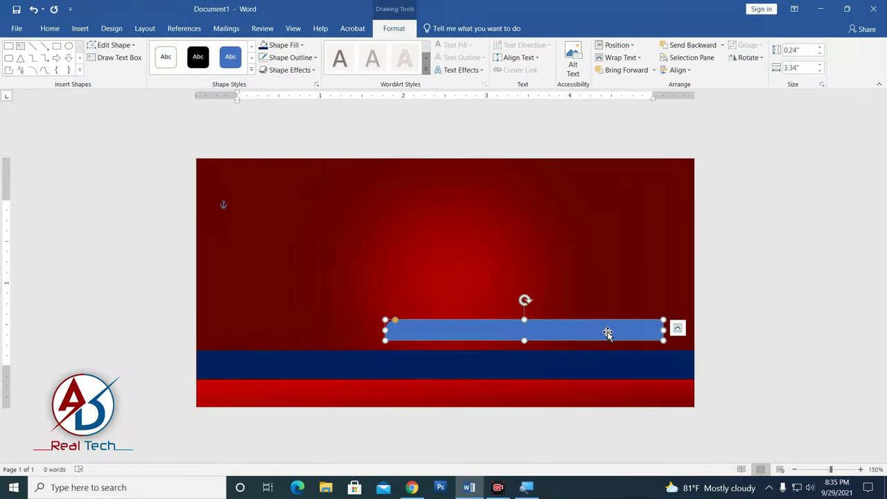
pyautogui.moveTo(607, 333)
pyautogui.mouseDown()
pyautogui.moveTo(639, 338)
pyautogui.moveTo(592, 341)
pyautogui.mouseUp()
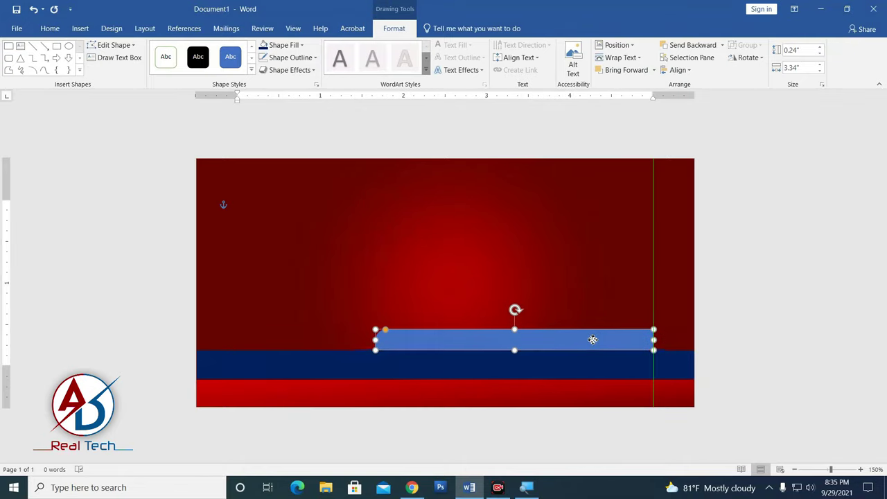
pyautogui.moveTo(592, 341); pyautogui.dragTo(591, 339)
# - Fill the rectangle with Orange, Accent 2, Darker 25%
pyautogui.click(284, 45)
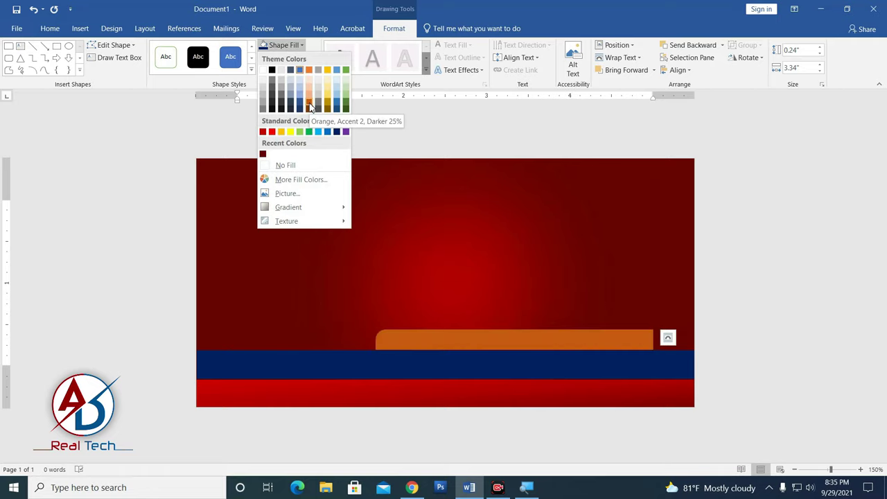
pyautogui.click(309, 107)
pyautogui.click(726, 316)
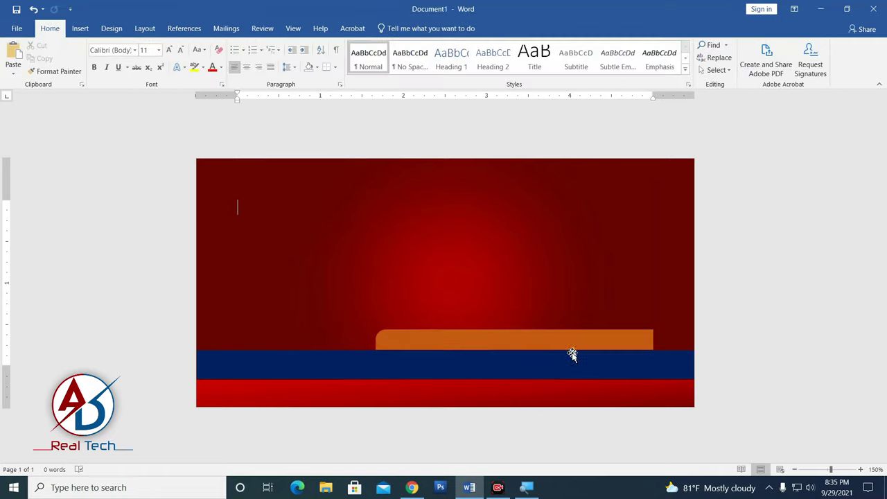
pyautogui.click(486, 352)
pyautogui.scroll(4, 495, 375)
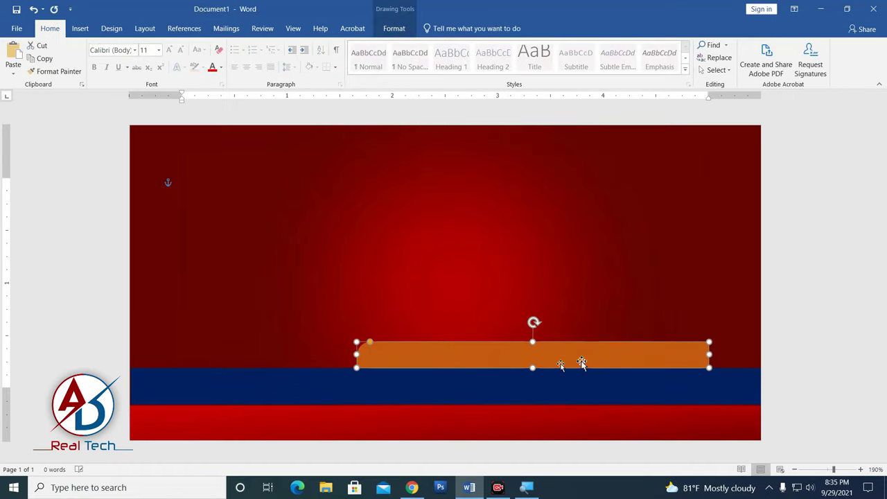
pyautogui.press('Escape')
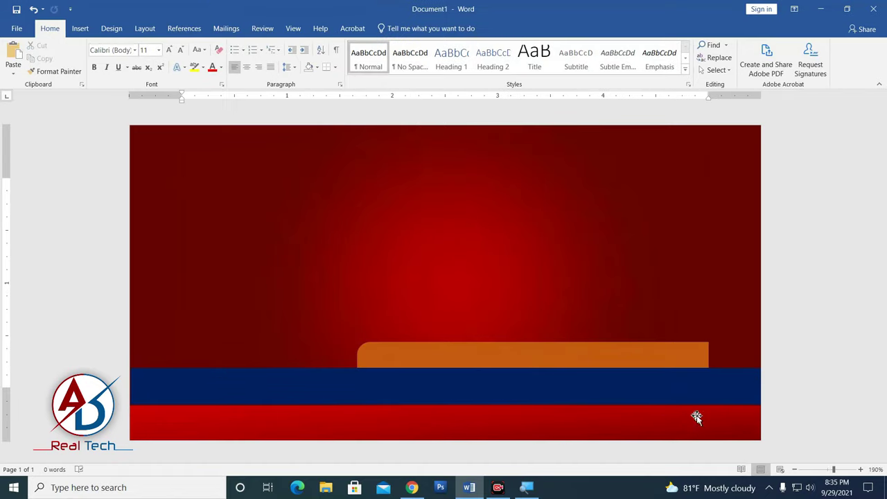
pyautogui.scroll(-4, 544, 351)
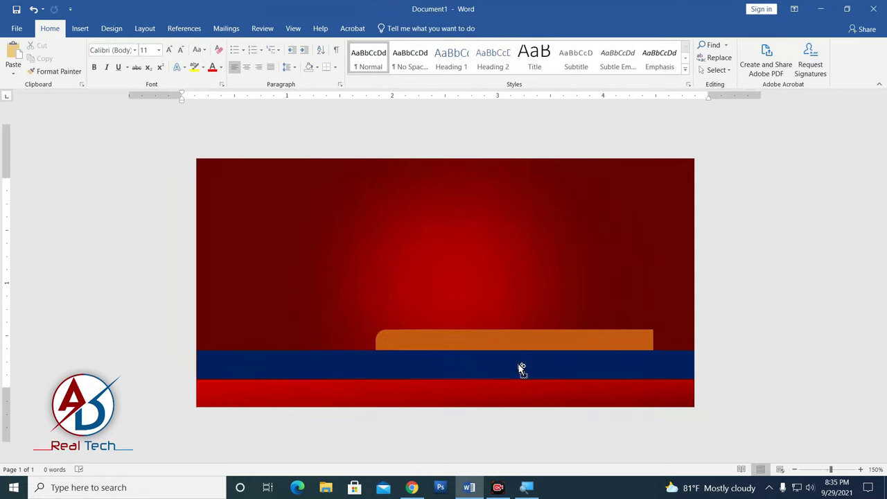
# - Draw a large oval circle on the banner's lower right
pyautogui.click(80, 30)
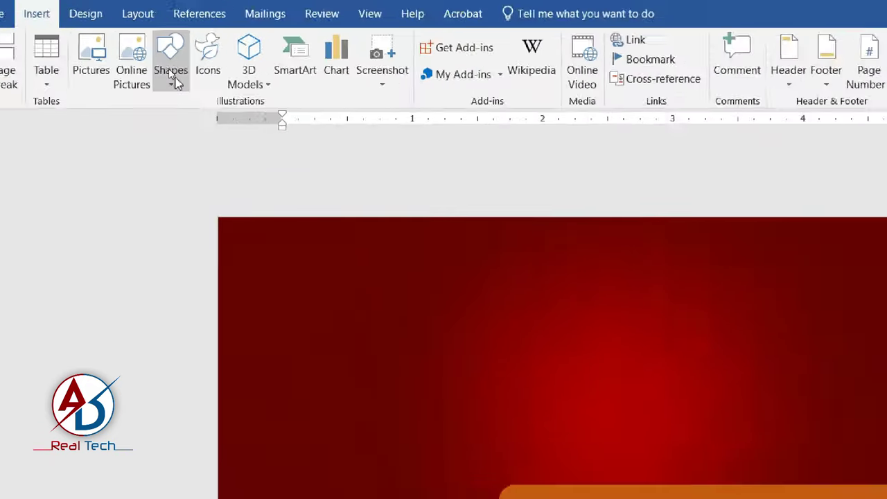
pyautogui.click(166, 66)
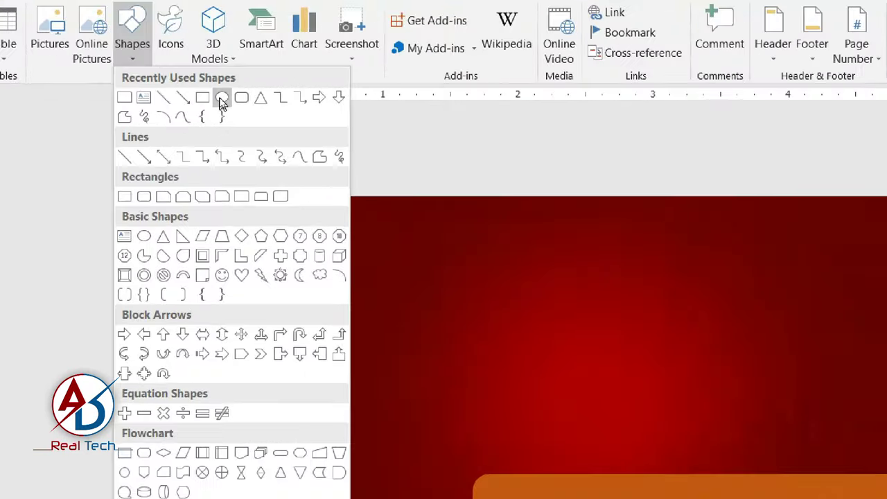
pyautogui.click(221, 101)
pyautogui.moveTo(469, 259); pyautogui.dragTo(659, 406)
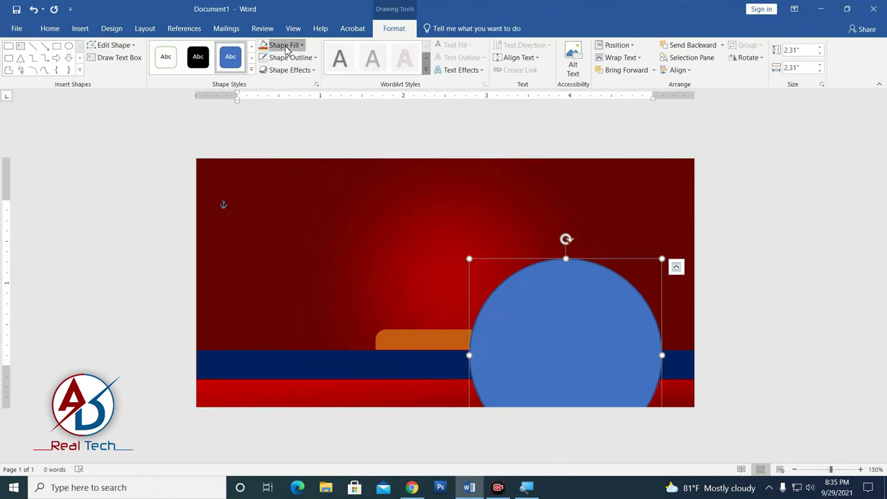
# - Fill the circle light grey with no outline and move it to the bottom-right corner
pyautogui.click(277, 45)
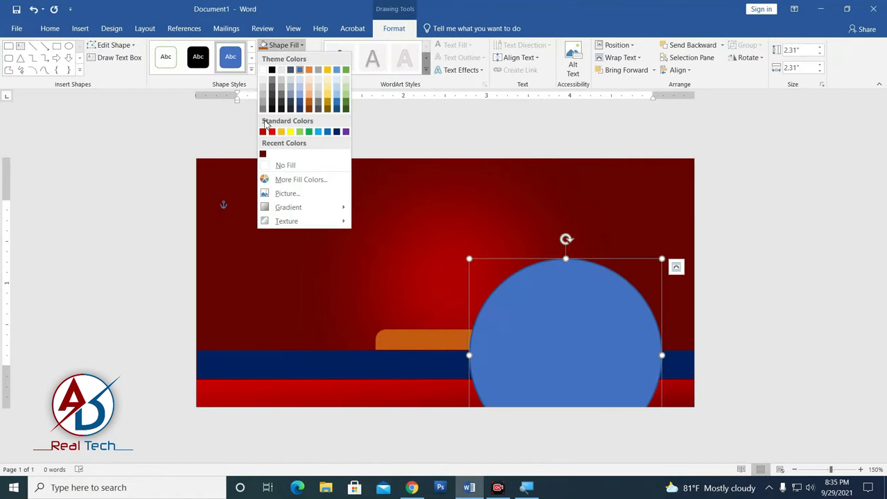
pyautogui.click(263, 90)
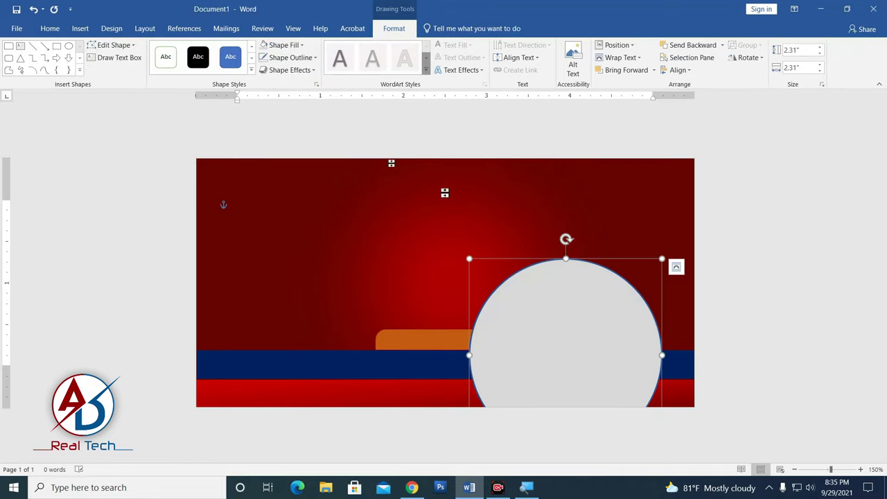
pyautogui.click(290, 57)
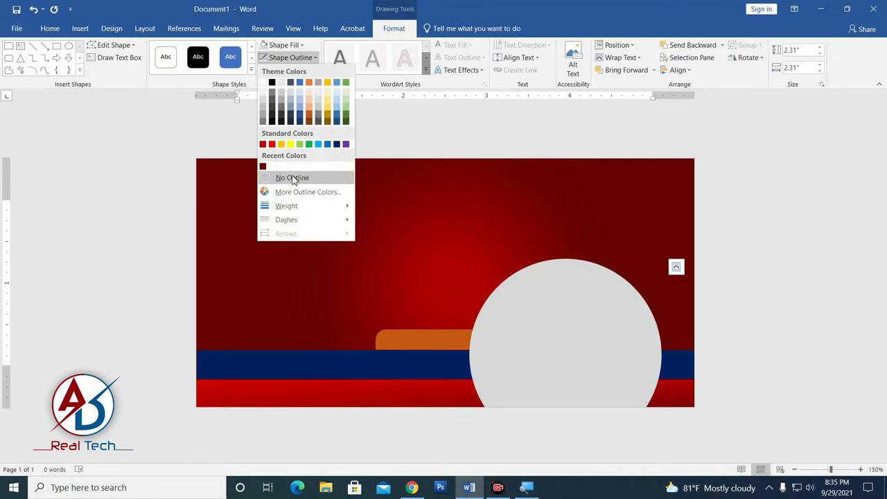
pyautogui.click(323, 186)
pyautogui.moveTo(611, 354)
pyautogui.mouseDown()
pyautogui.moveTo(695, 387)
pyautogui.moveTo(690, 397)
pyautogui.mouseUp()
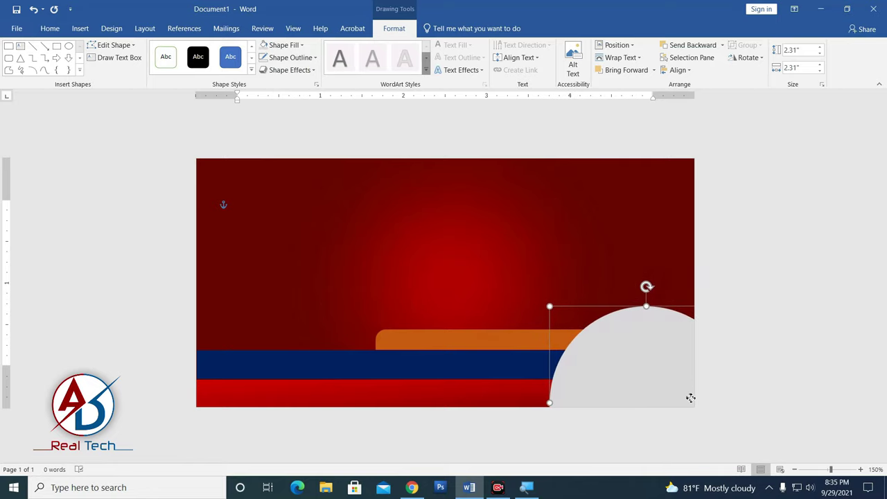
# - Give the grey circle an Outer shadow preset
pyautogui.click(740, 403)
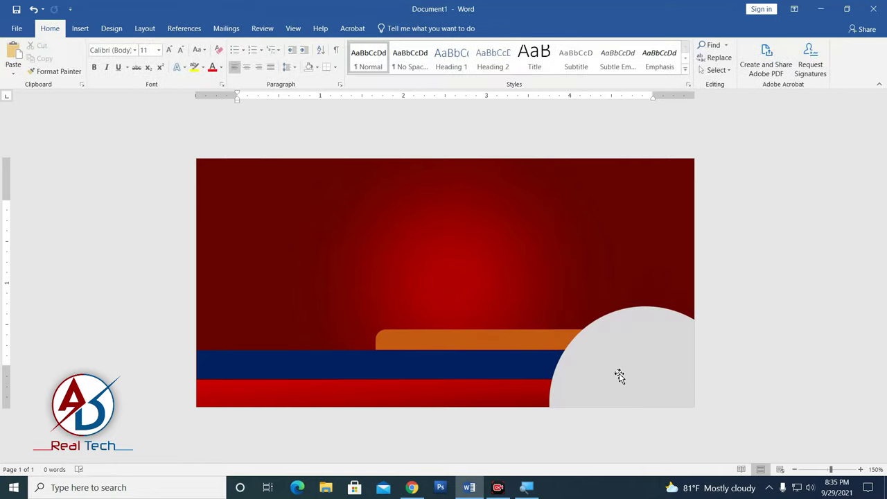
pyautogui.click(646, 353)
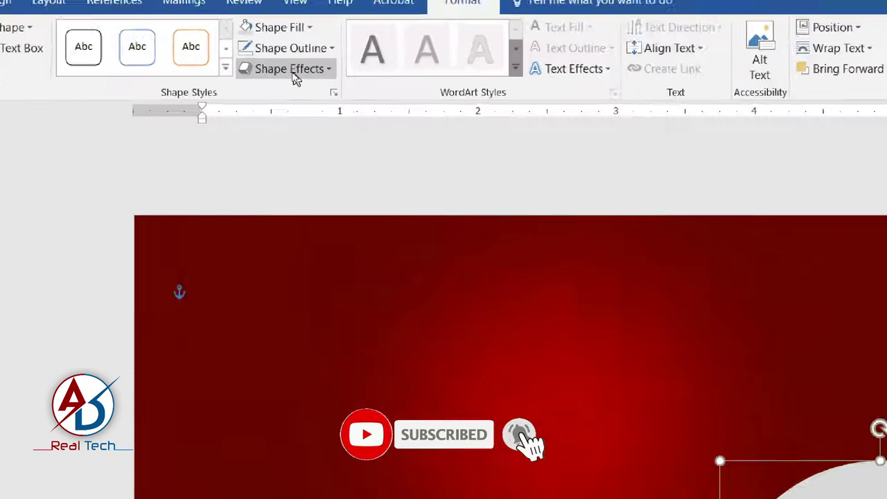
pyautogui.click(292, 72)
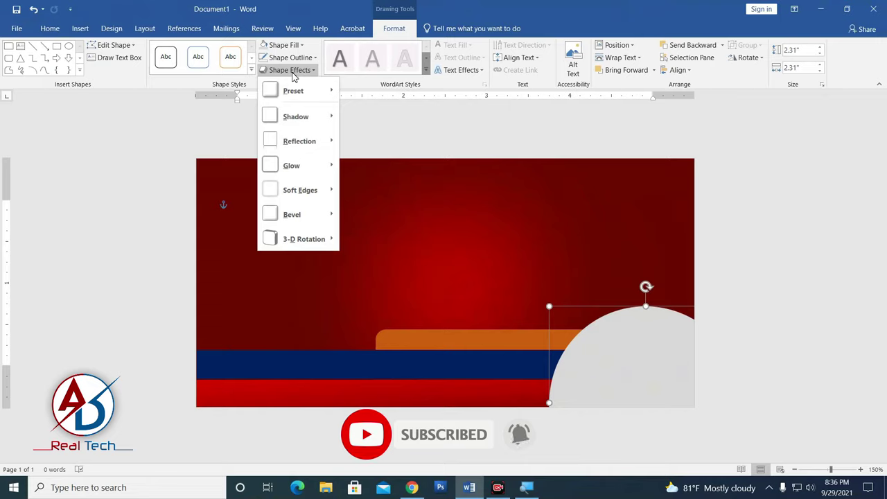
pyautogui.moveTo(295, 116)
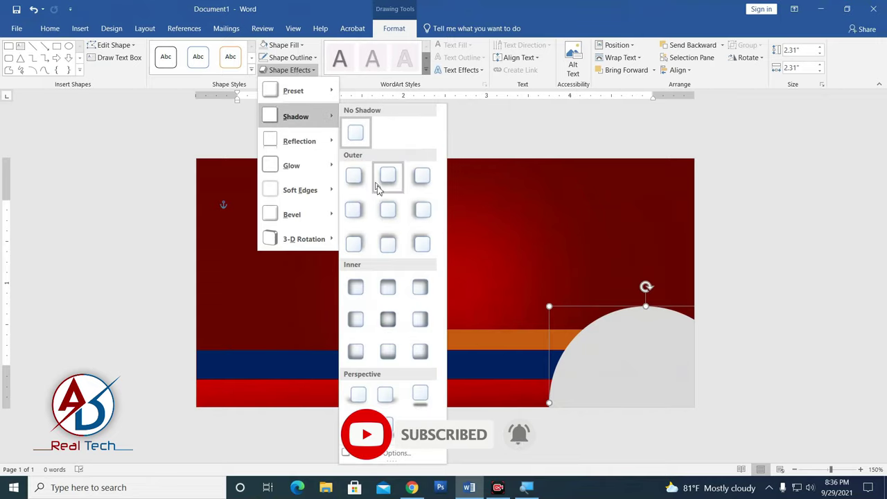
pyautogui.click(392, 244)
pyautogui.keyDown('ctrl'); pyautogui.scroll(5, 697, 350); pyautogui.keyUp('ctrl')
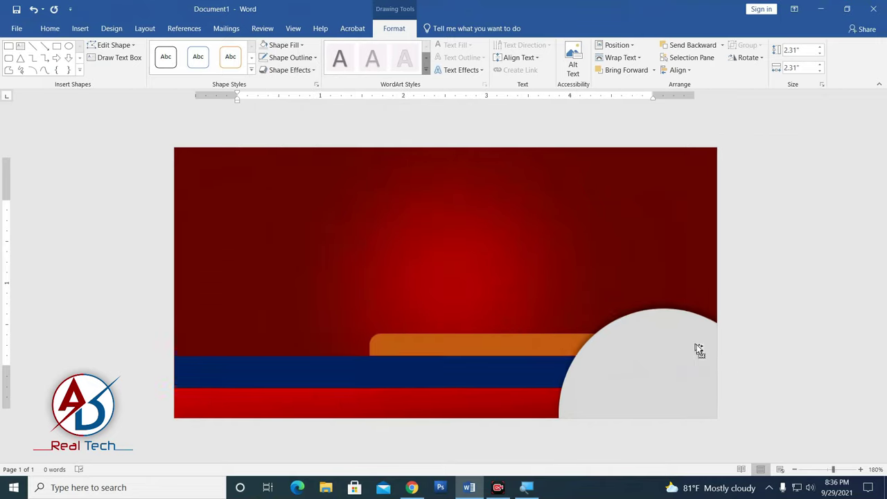
pyautogui.keyDown('ctrl'); pyautogui.scroll(-4, 735, 380); pyautogui.keyUp('ctrl')
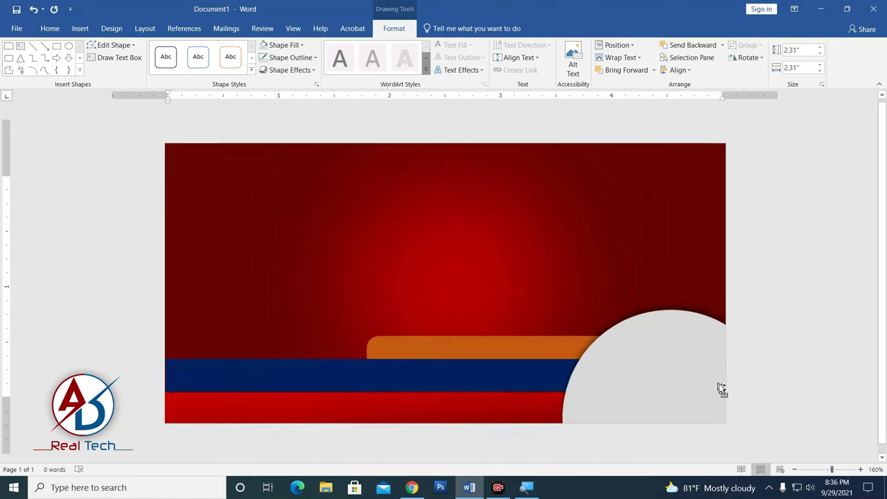
pyautogui.click(752, 337)
# - Insert the picture PngItem_208007 from D:\Design Templete into the banner
pyautogui.keyDown('ctrl'); pyautogui.scroll(-1, 457, 362); pyautogui.keyUp('ctrl')
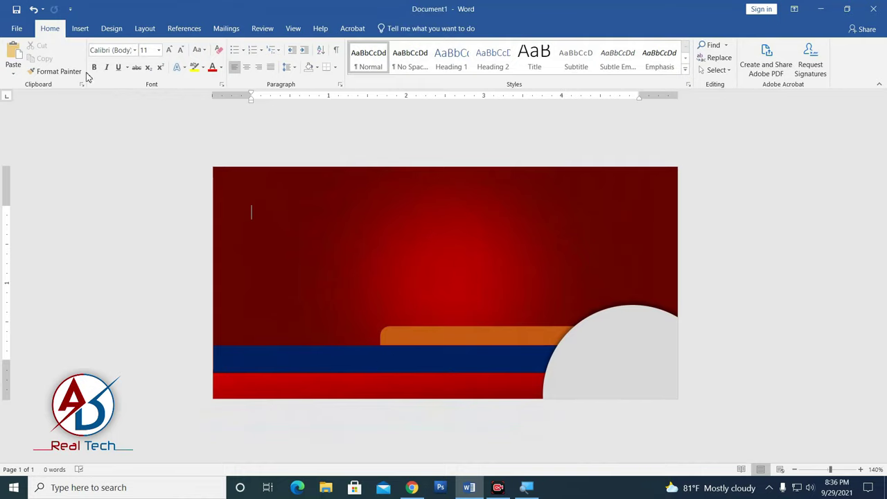
pyautogui.click(73, 31)
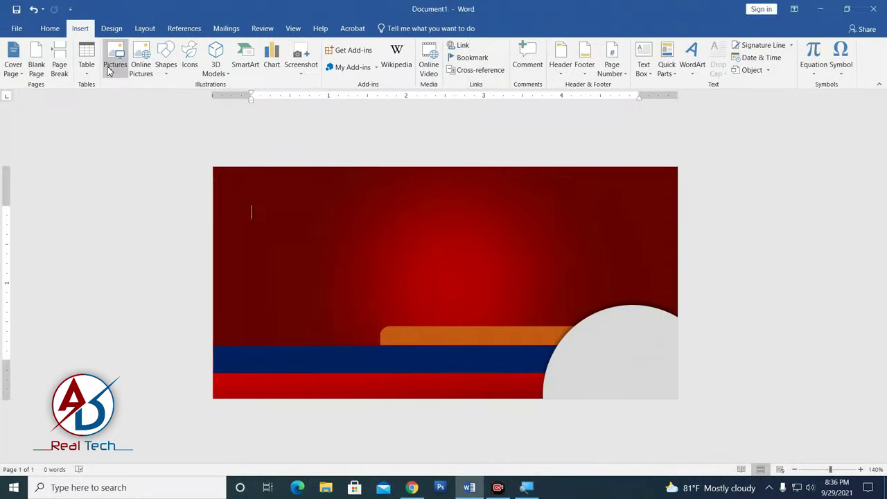
pyautogui.click(117, 63)
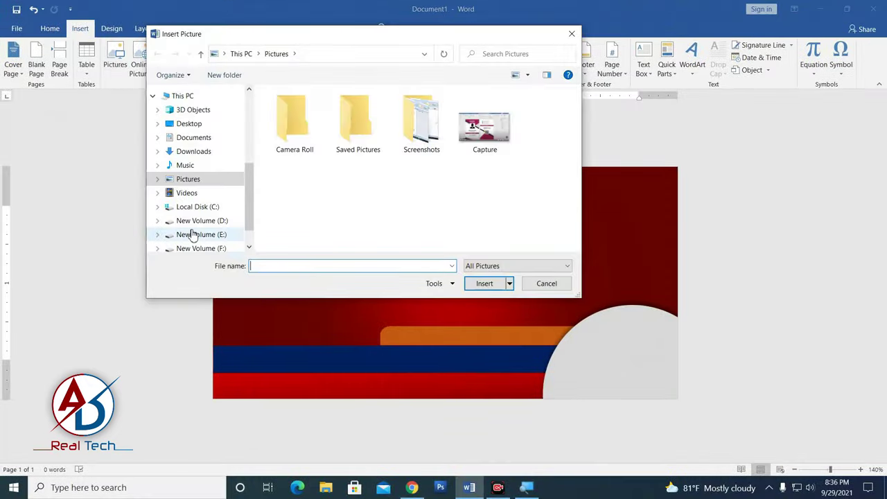
pyautogui.click(202, 220)
pyautogui.doubleClick(355, 131)
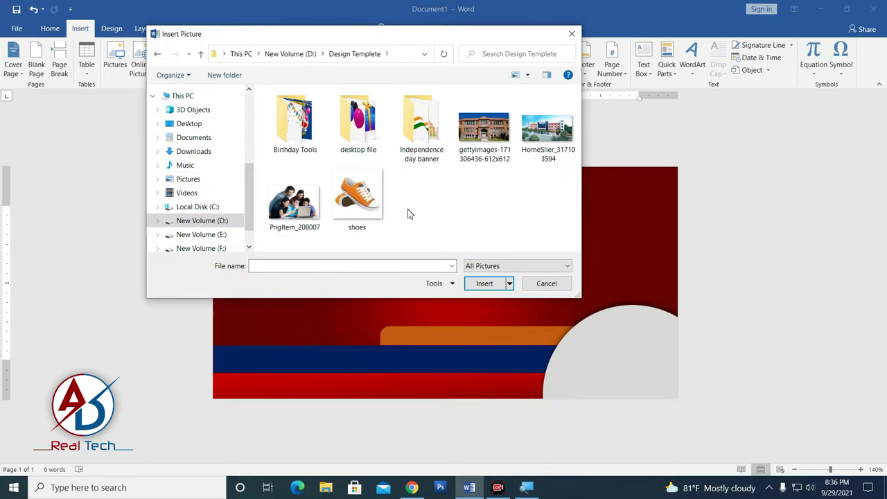
pyautogui.click(287, 214)
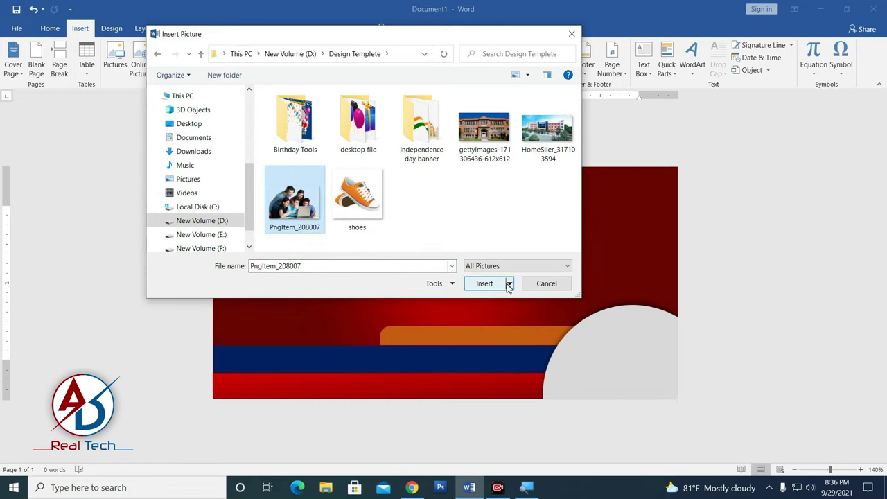
pyautogui.click(485, 284)
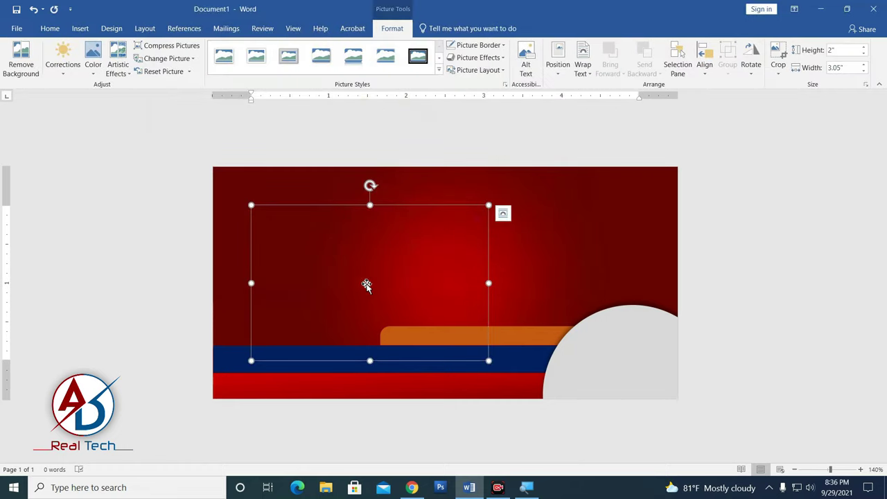
# - Set the photo to In Front of Text, move it to the left edge and shrink it
pyautogui.click(585, 76)
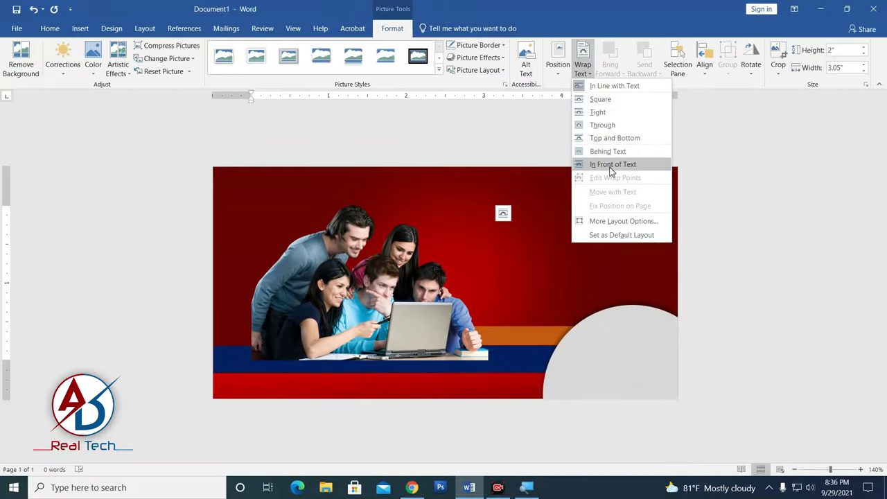
pyautogui.click(641, 255)
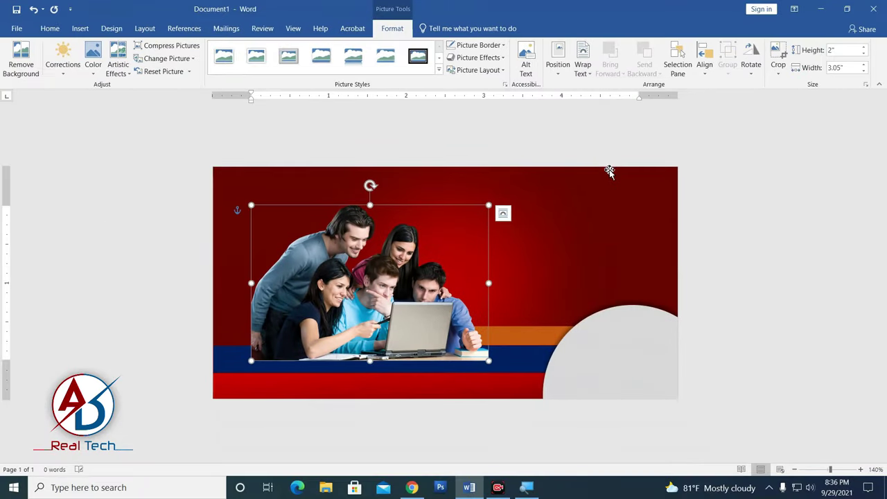
pyautogui.moveTo(392, 295)
pyautogui.mouseDown()
pyautogui.moveTo(409, 266)
pyautogui.moveTo(348, 320)
pyautogui.mouseUp()
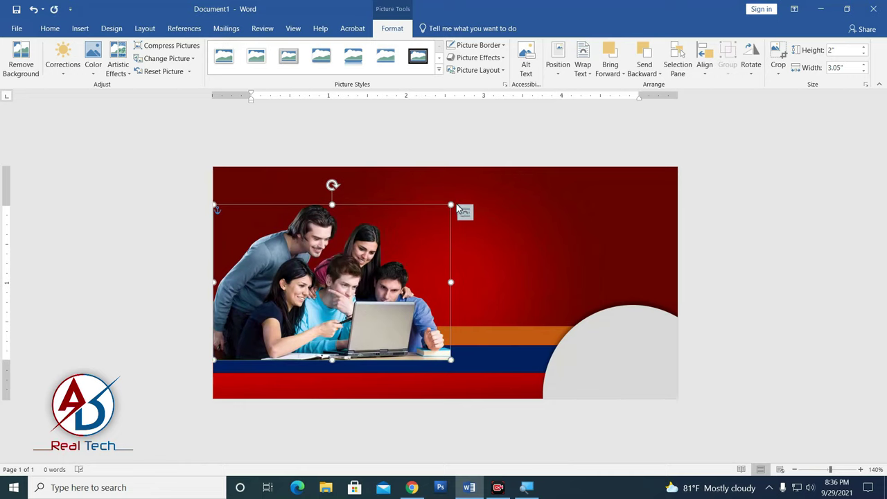
pyautogui.moveTo(451, 205); pyautogui.dragTo(417, 231)
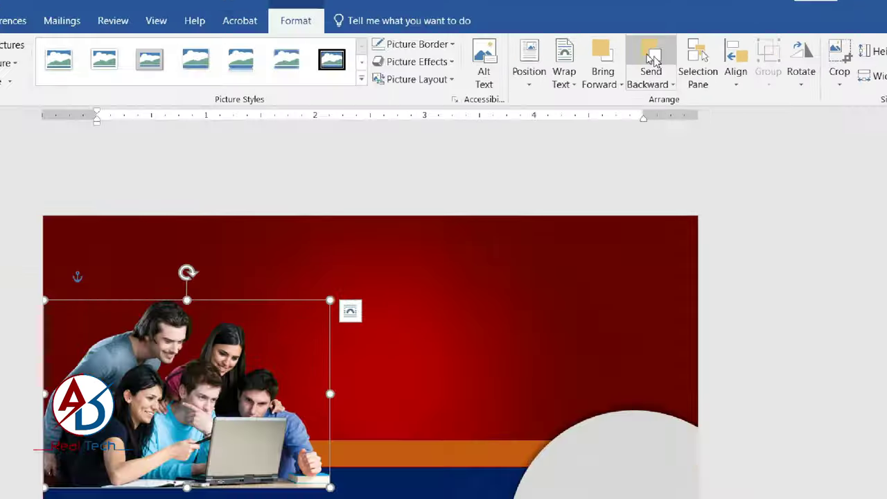
# - Send the photo backward twice, behind the orange and blue stripes
pyautogui.click(644, 55)
pyautogui.click(647, 57)
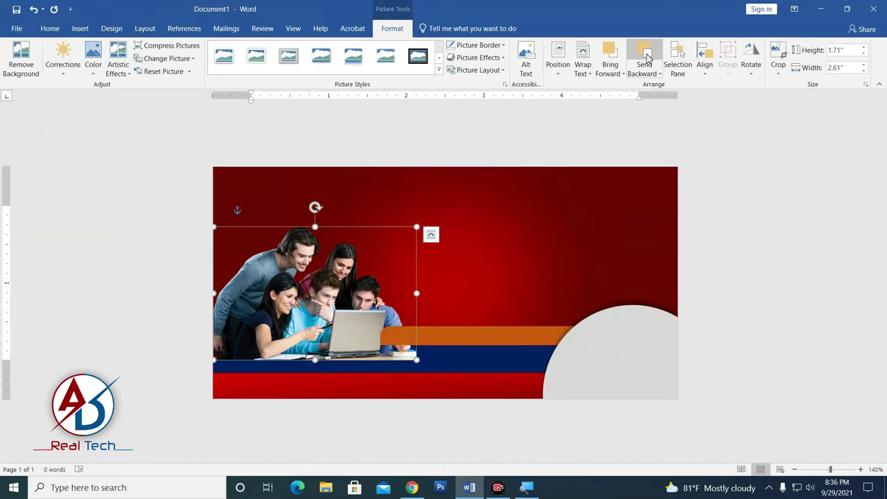
pyautogui.click(646, 57)
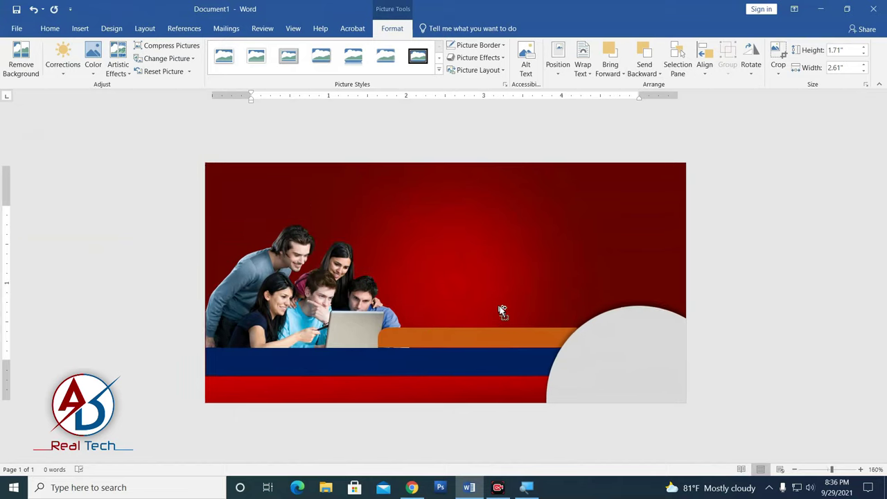
pyautogui.keyDown('ctrl'); pyautogui.scroll(3, 501, 311); pyautogui.keyUp('ctrl')
pyautogui.click(445, 349)
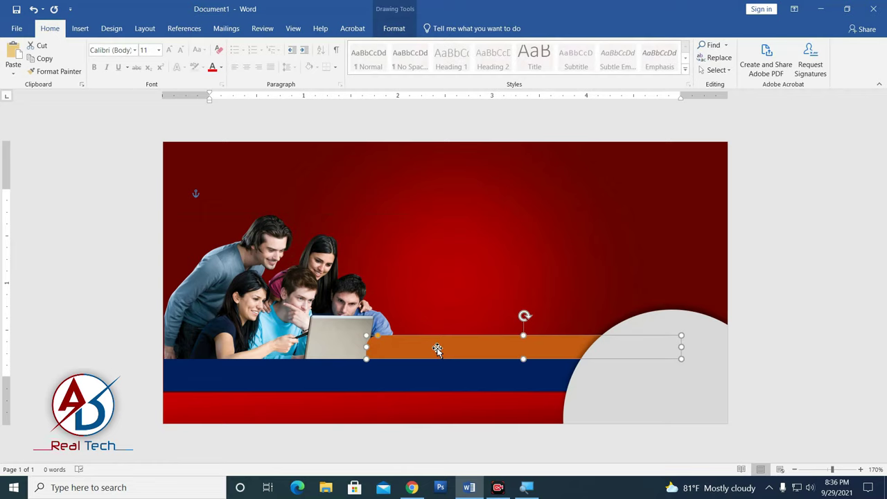
# - Nudge the orange stripe slightly into alignment
pyautogui.click(805, 312)
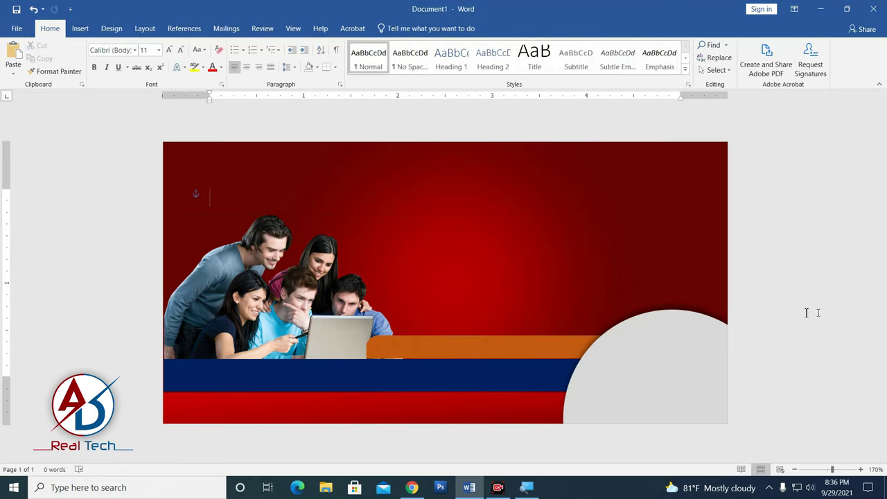
pyautogui.click(452, 346)
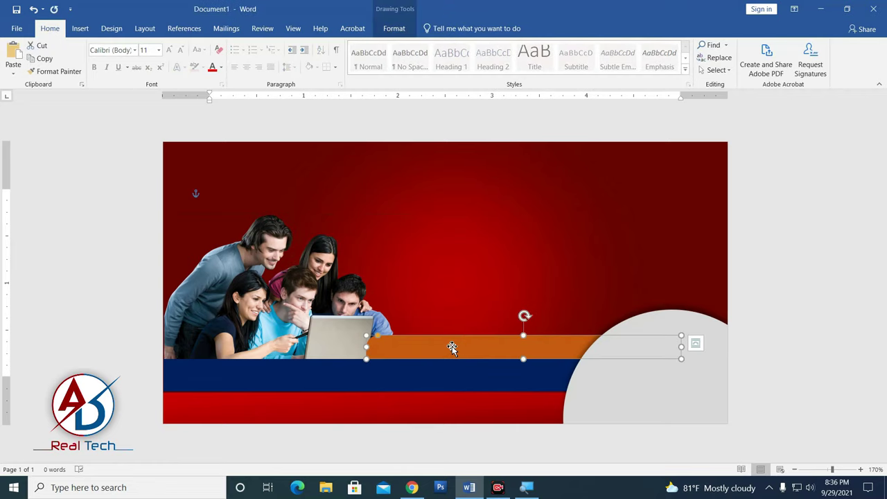
pyautogui.click(806, 318)
pyautogui.keyDown('ctrl'); pyautogui.scroll(6, 495, 360); pyautogui.keyUp('ctrl')
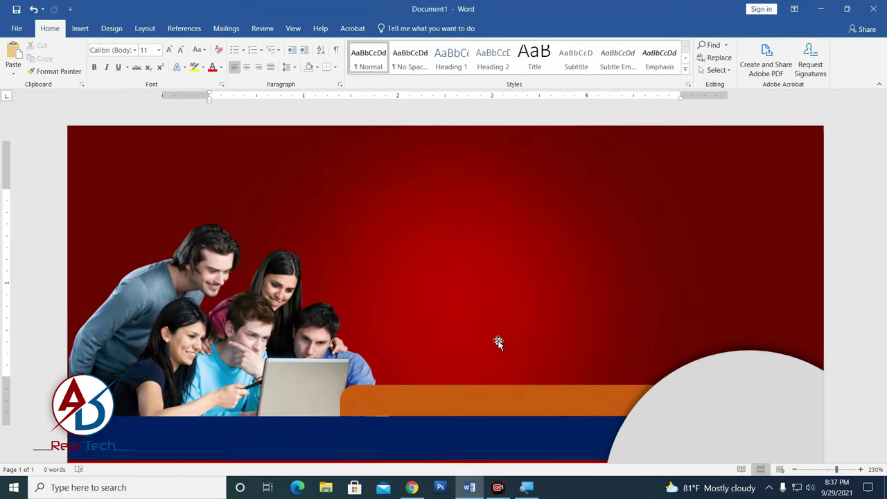
pyautogui.click(399, 408)
pyautogui.moveTo(412, 402); pyautogui.dragTo(412, 401)
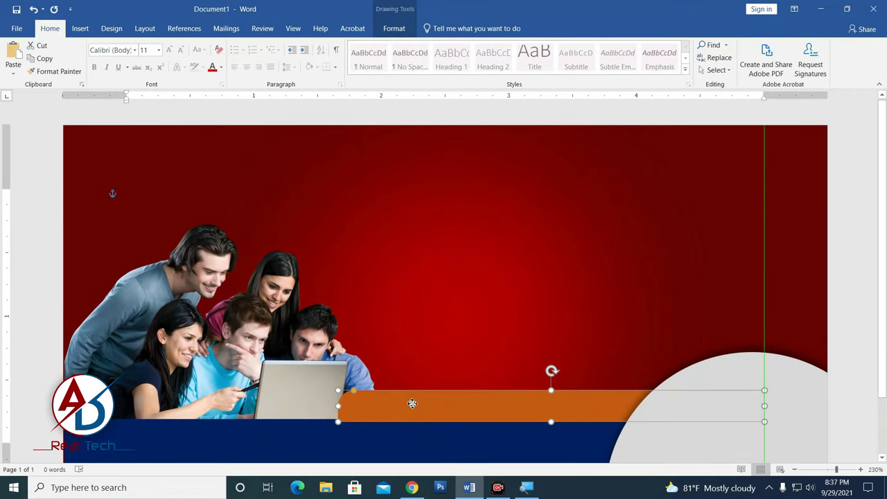
pyautogui.moveTo(412, 400); pyautogui.dragTo(412, 402)
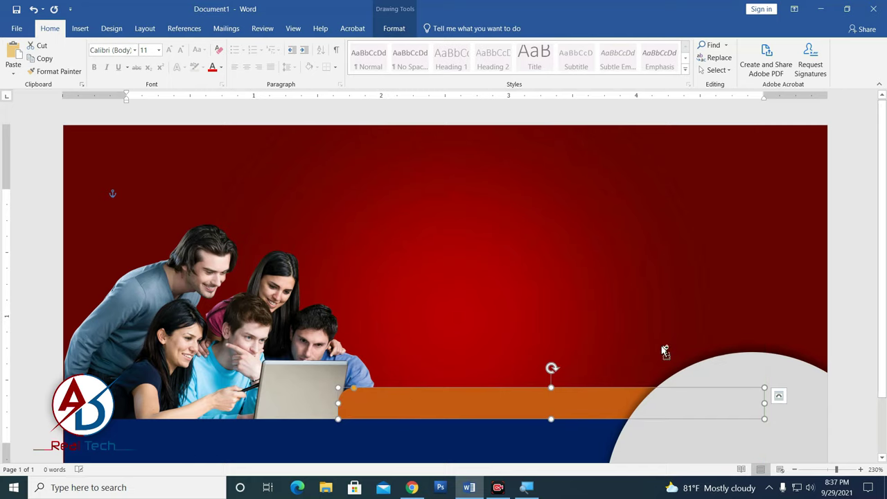
pyautogui.scroll(-5, 792, 321)
pyautogui.press('Escape')
pyautogui.scroll(-2, 413, 332)
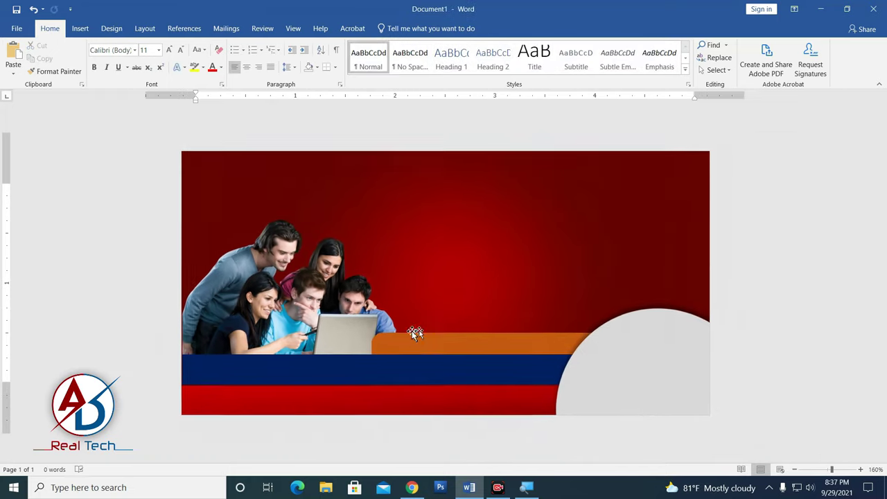
# - Enlarge the students photo slightly from its top-right corner
pyautogui.click(335, 304)
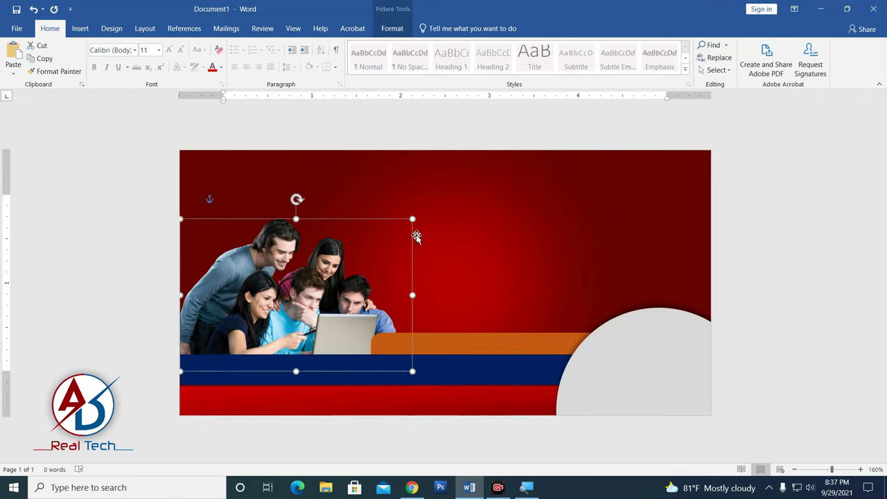
pyautogui.moveTo(412, 219); pyautogui.dragTo(425, 210)
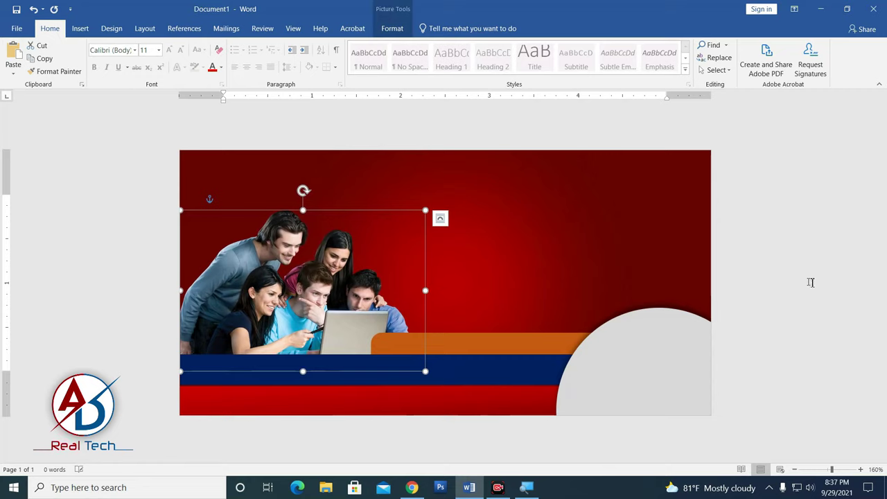
pyautogui.click(841, 283)
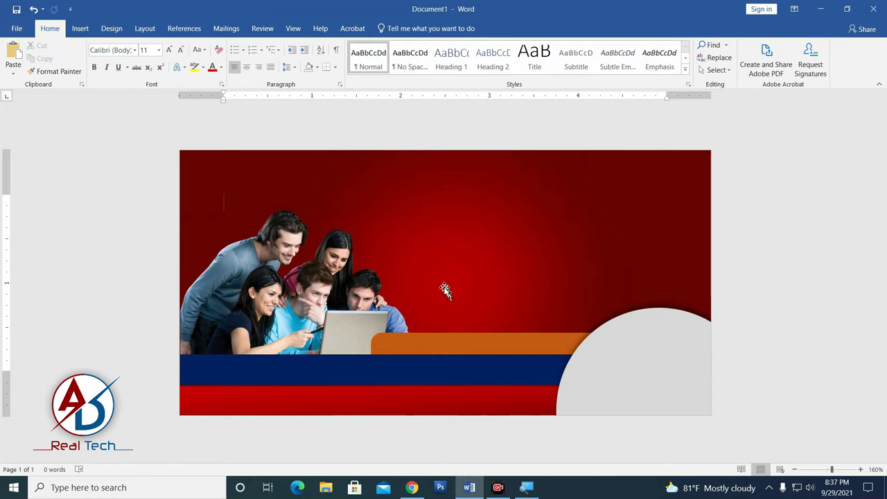
# - Draw an oval mid-banner, size it and move it beside the people photo
pyautogui.click(80, 28)
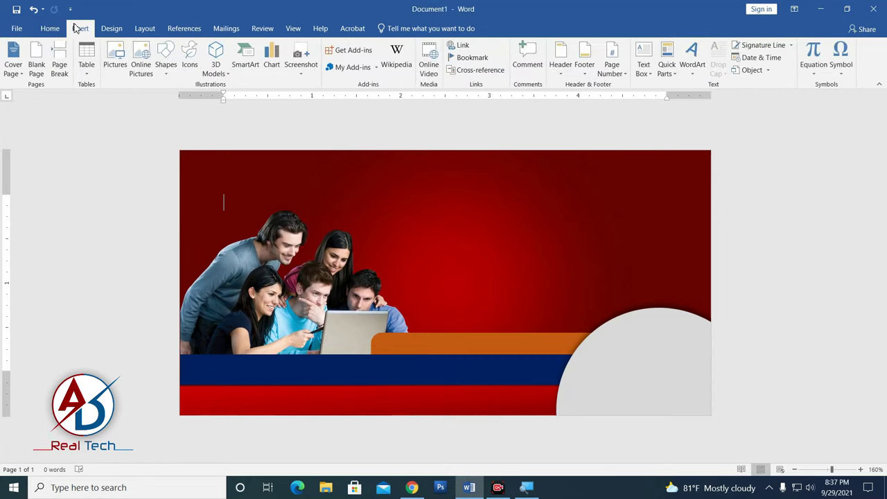
pyautogui.click(165, 62)
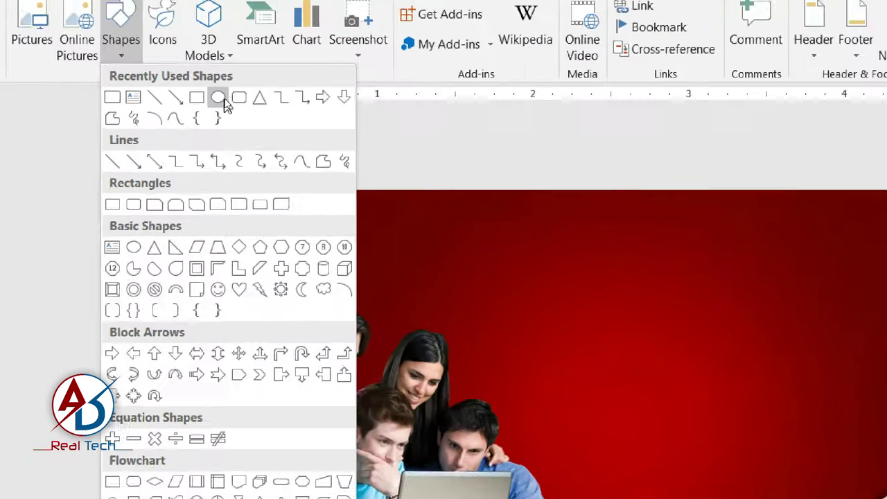
pyautogui.click(222, 99)
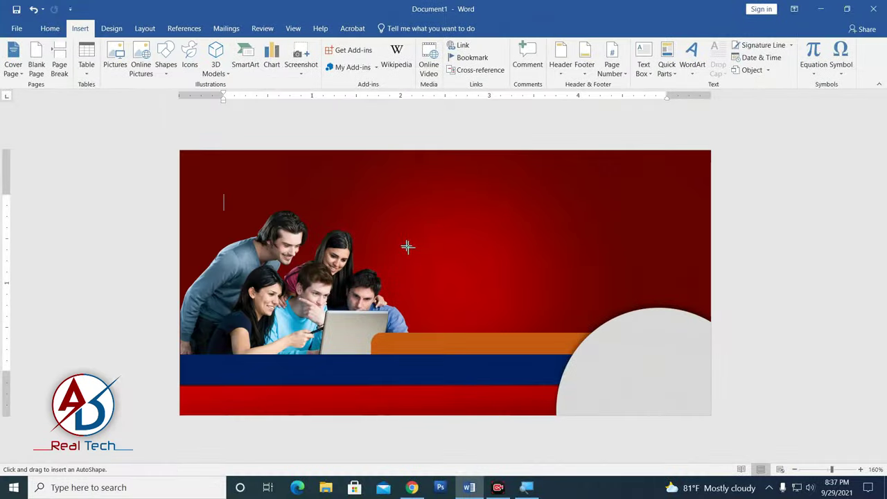
pyautogui.moveTo(404, 246); pyautogui.dragTo(601, 345)
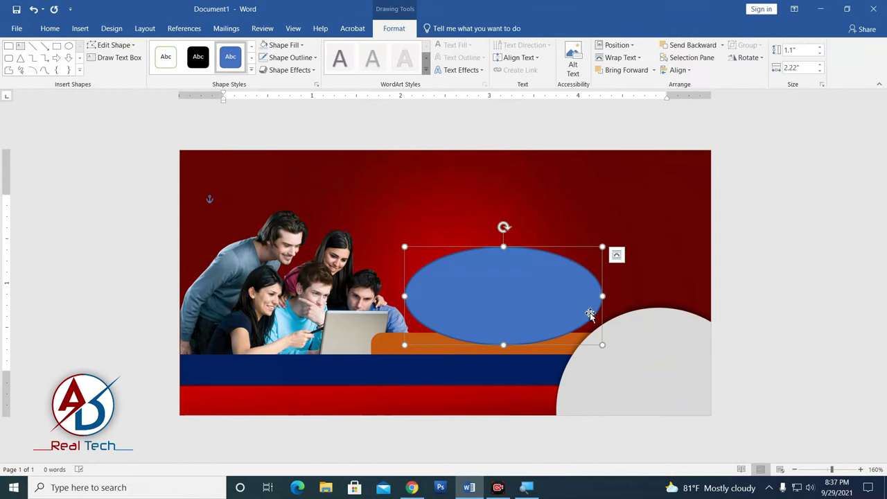
pyautogui.moveTo(602, 296); pyautogui.dragTo(585, 296)
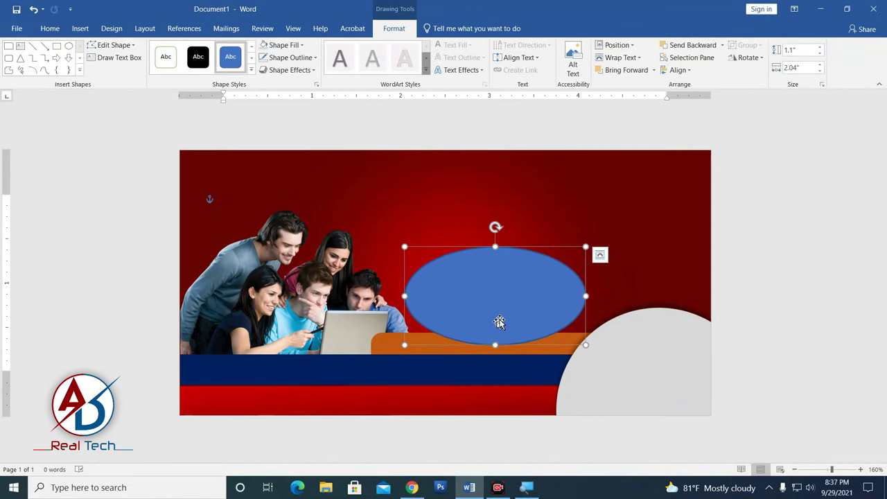
pyautogui.moveTo(499, 321); pyautogui.dragTo(457, 321)
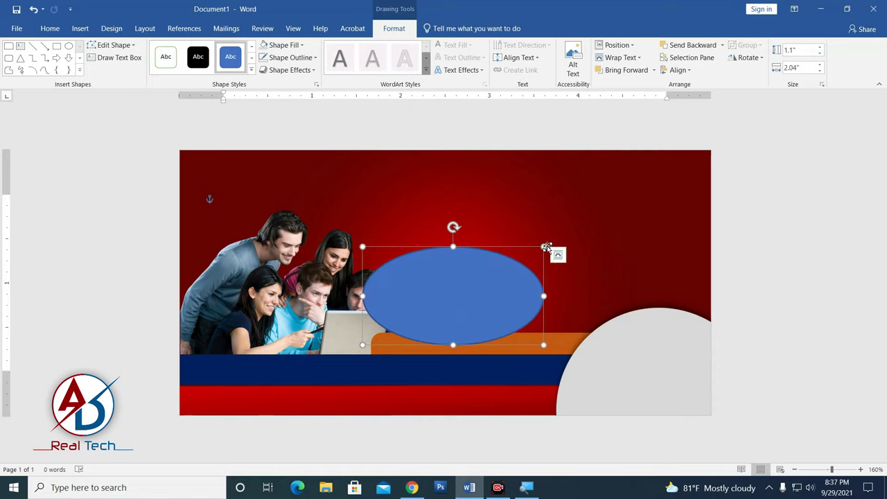
pyautogui.moveTo(544, 246); pyautogui.dragTo(556, 240)
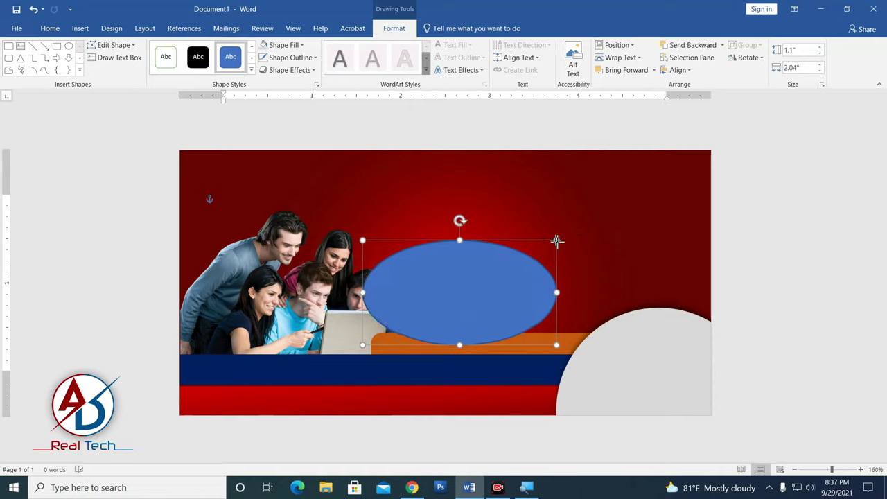
# - Fill the oval navy and remove its outline
pyautogui.click(280, 45)
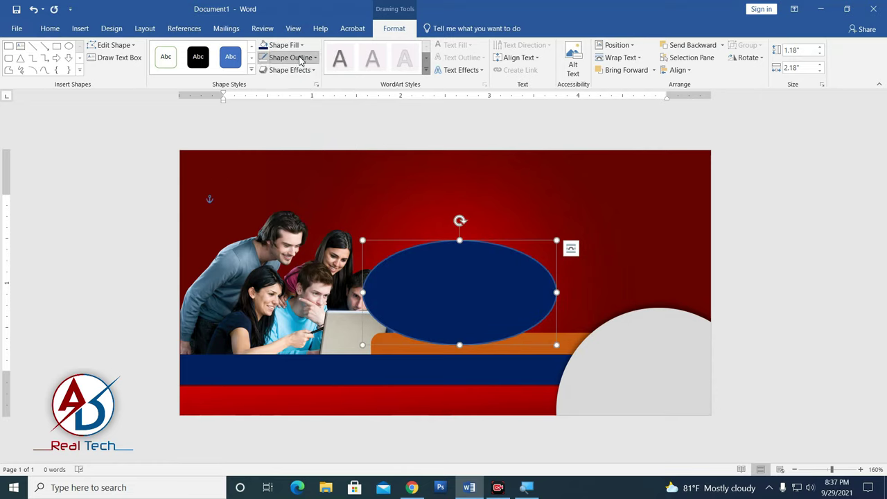
pyautogui.click(280, 58)
pyautogui.click(296, 181)
# - In Format Shape, give the navy oval a white glow
pyautogui.rightClick(474, 307)
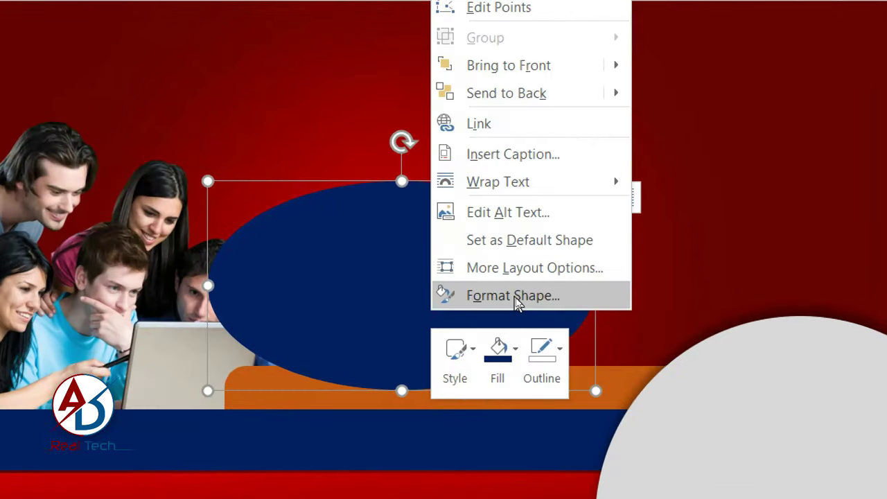
pyautogui.click(519, 298)
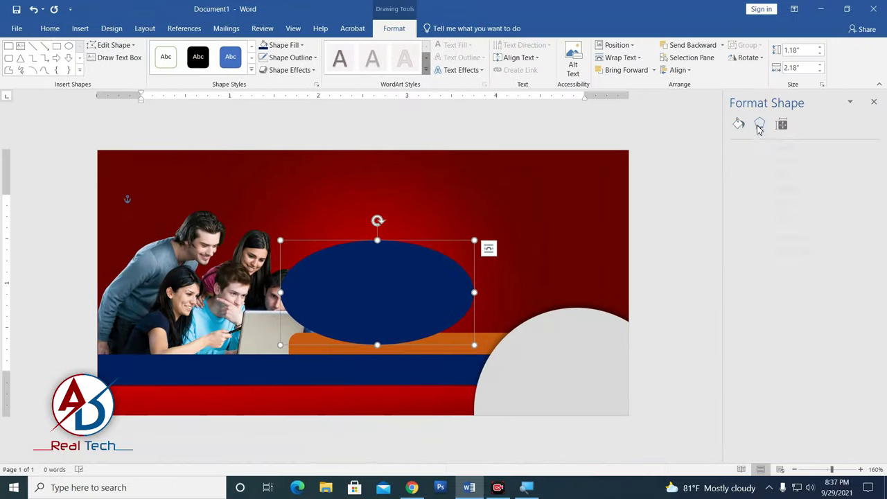
pyautogui.click(760, 126)
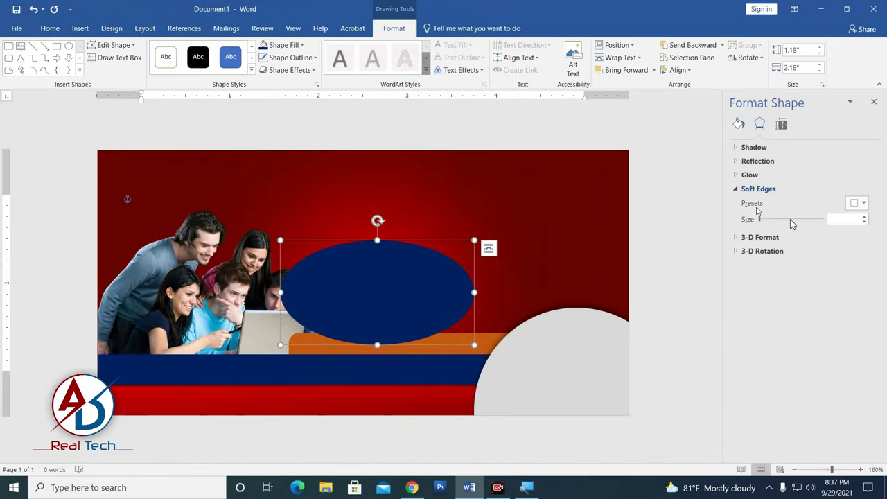
pyautogui.click(735, 174)
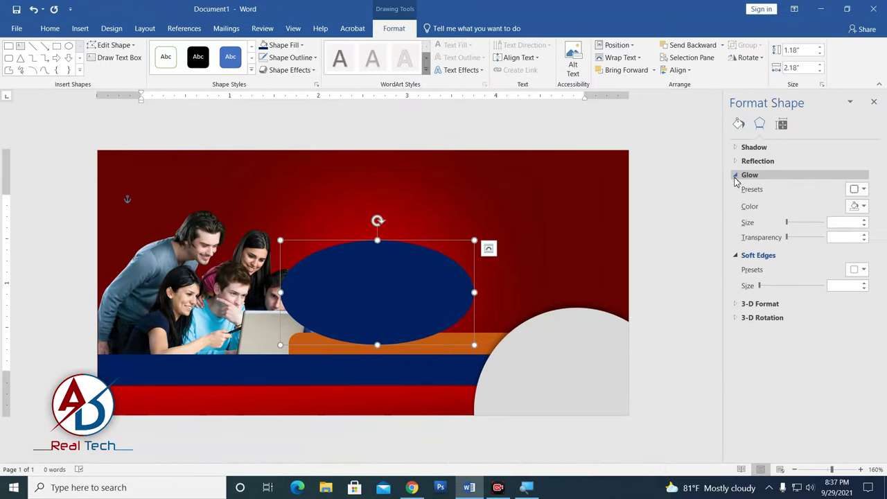
pyautogui.click(866, 194)
pyautogui.click(865, 194)
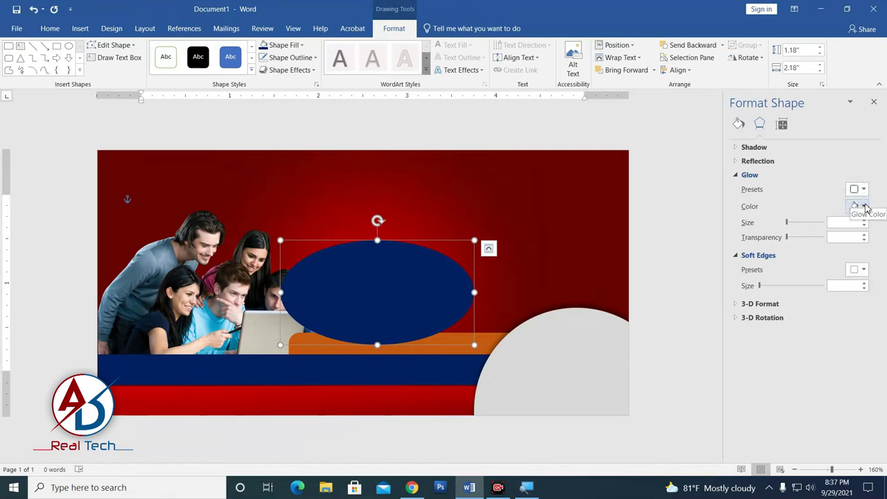
pyautogui.click(862, 206)
pyautogui.click(796, 232)
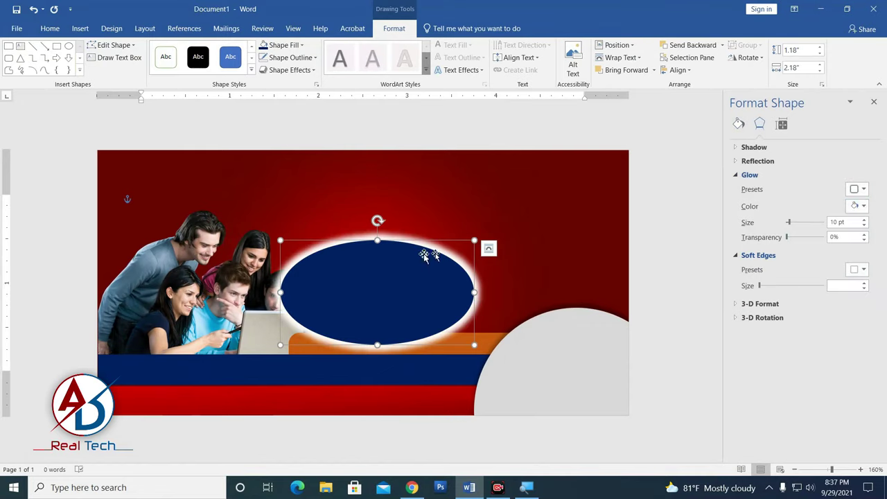
# - Set the glow size to 5 pt and transparency to about 48%
pyautogui.click(864, 226)
pyautogui.click(864, 225)
pyautogui.click(864, 226)
pyautogui.click(864, 226)
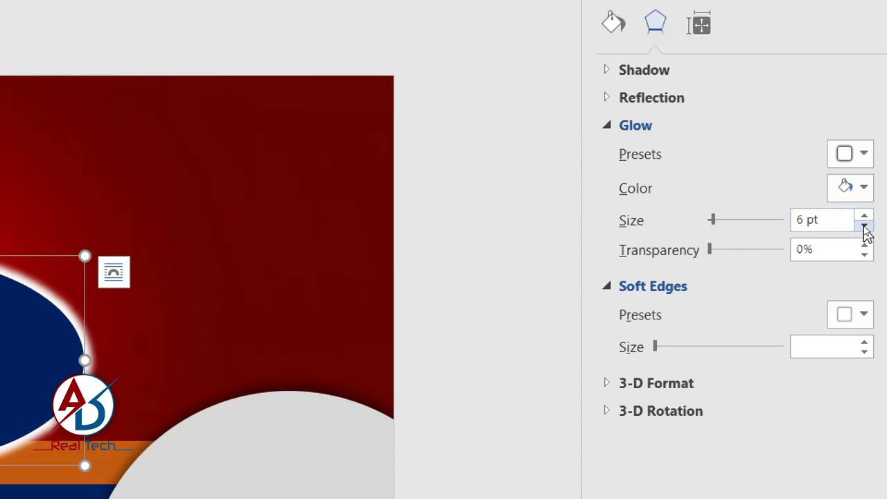
pyautogui.click(864, 226)
pyautogui.click(864, 226)
pyautogui.click(864, 226)
pyautogui.click(864, 226)
pyautogui.click(864, 227)
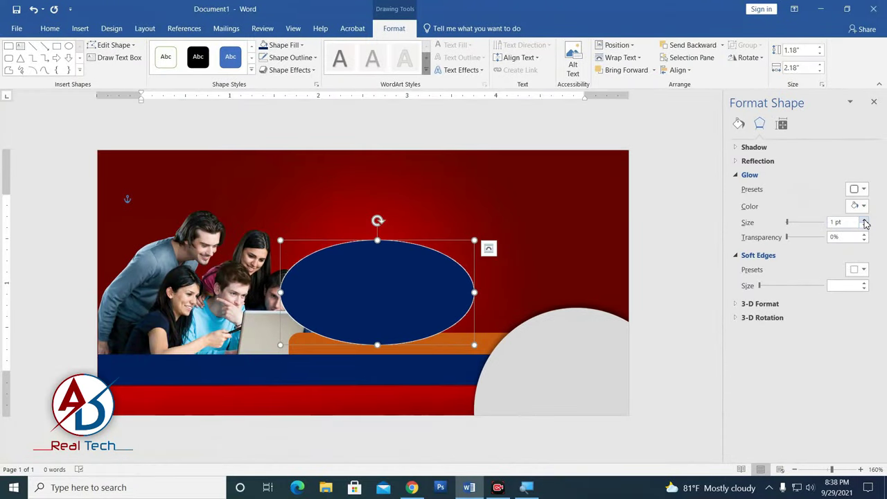
pyautogui.click(863, 219)
pyautogui.click(864, 219)
pyautogui.click(864, 218)
pyautogui.click(863, 219)
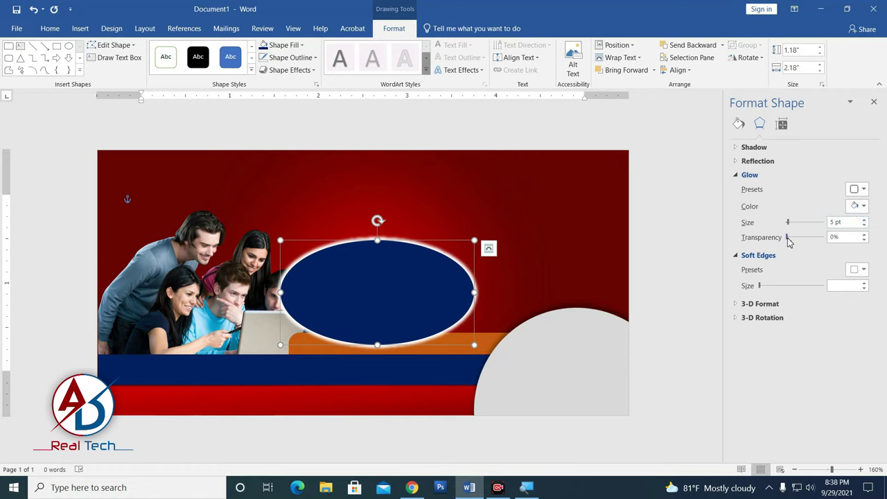
pyautogui.moveTo(791, 240); pyautogui.dragTo(805, 242)
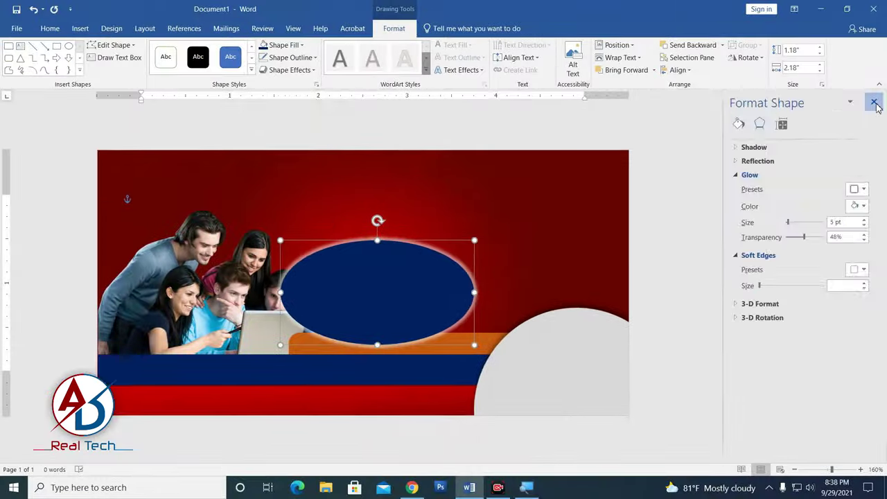
pyautogui.click(874, 103)
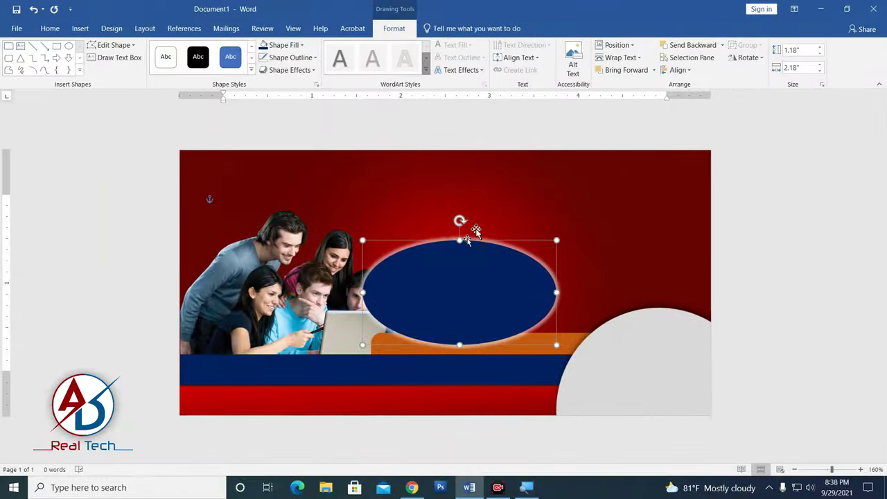
# - Send the navy oval backward twice, behind the orange bar and people photo
pyautogui.click(683, 47)
pyautogui.click(682, 49)
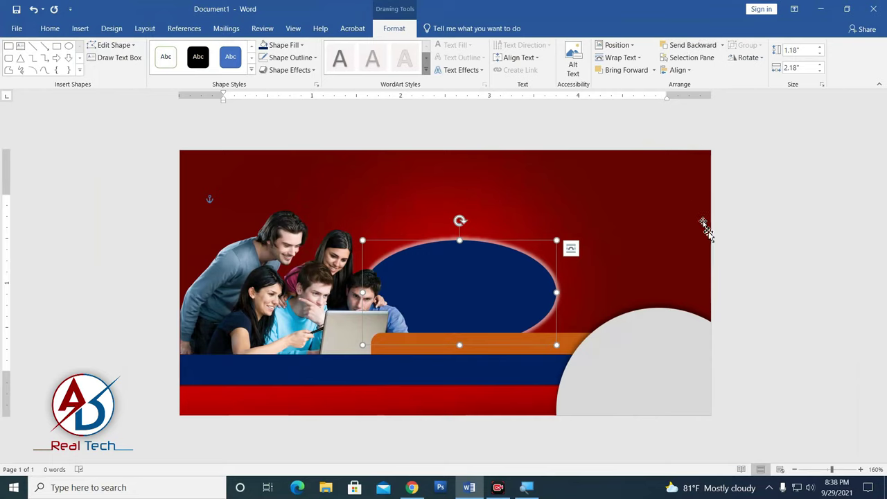
pyautogui.click(719, 271)
pyautogui.scroll(-3, 505, 331)
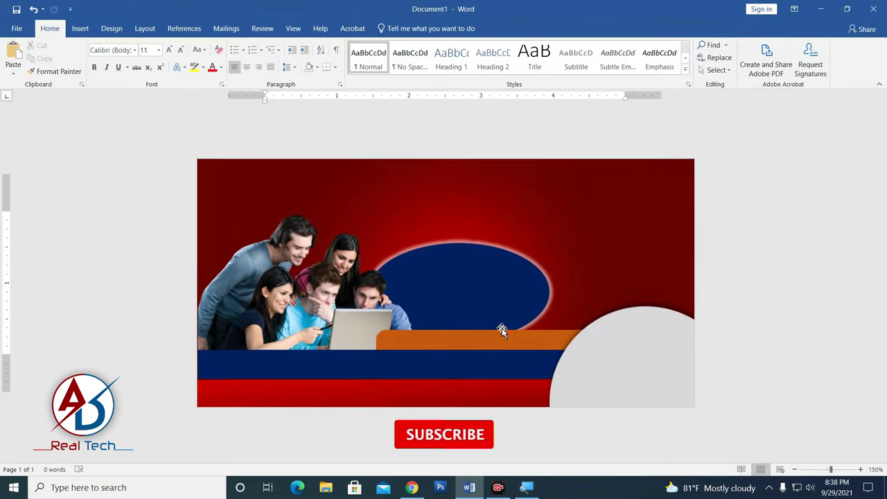
# - Nudge the grey circle slightly right and down
pyautogui.click(607, 347)
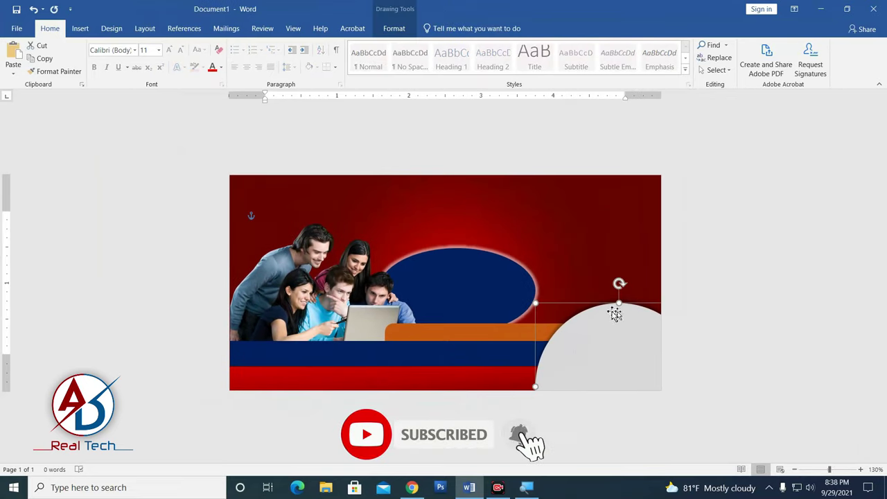
pyautogui.moveTo(534, 307); pyautogui.dragTo(552, 319)
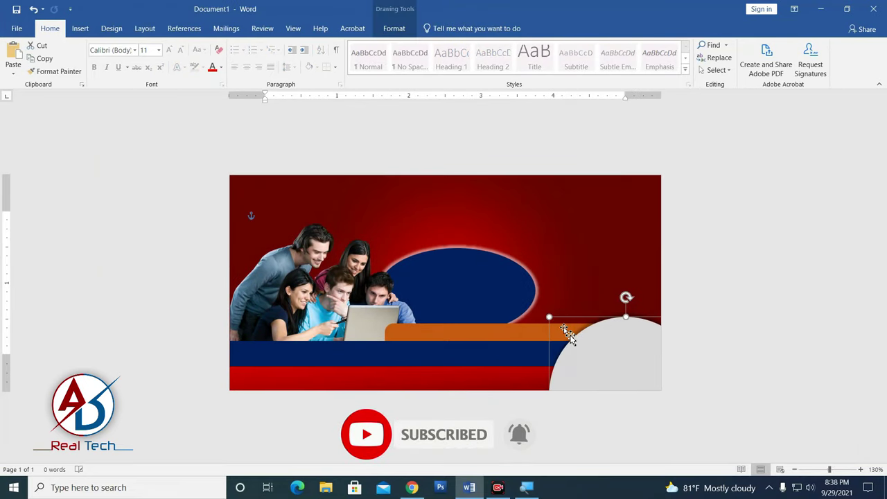
pyautogui.click(769, 339)
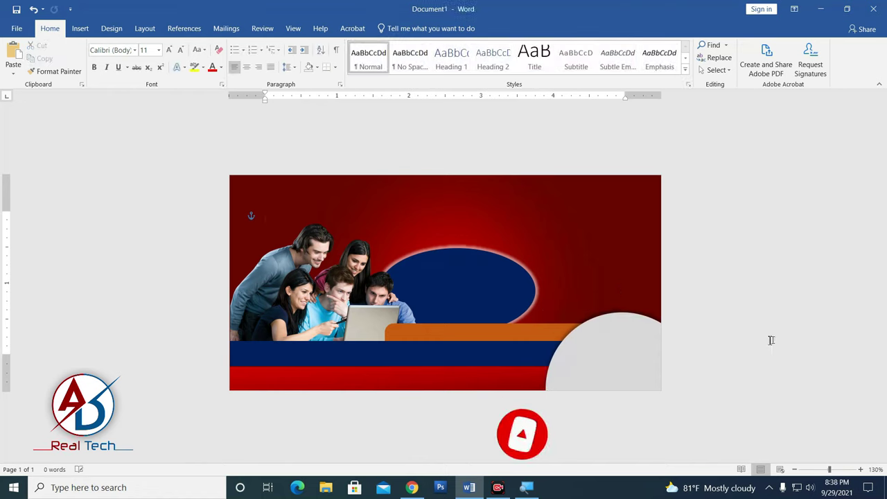
pyautogui.keyDown('ctrl'); pyautogui.scroll(-3, 591, 325); pyautogui.keyUp('ctrl')
pyautogui.keyDown('ctrl'); pyautogui.scroll(3, 590, 326); pyautogui.keyUp('ctrl')
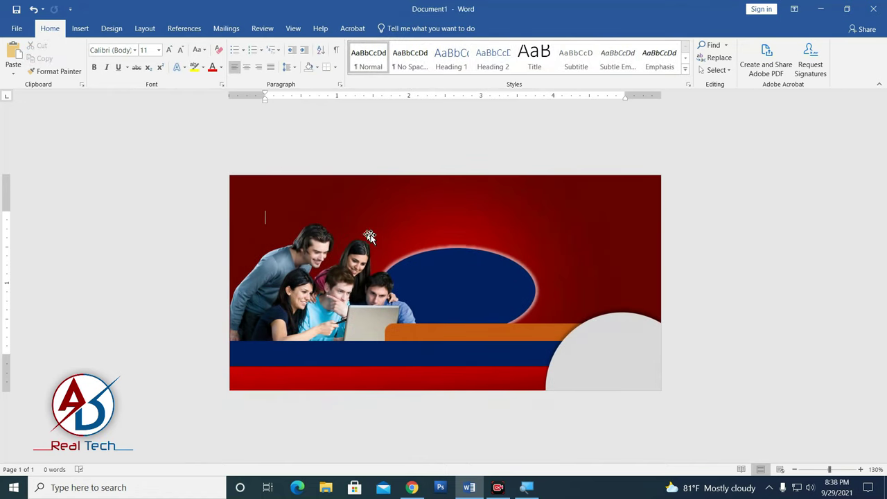
pyautogui.click(80, 28)
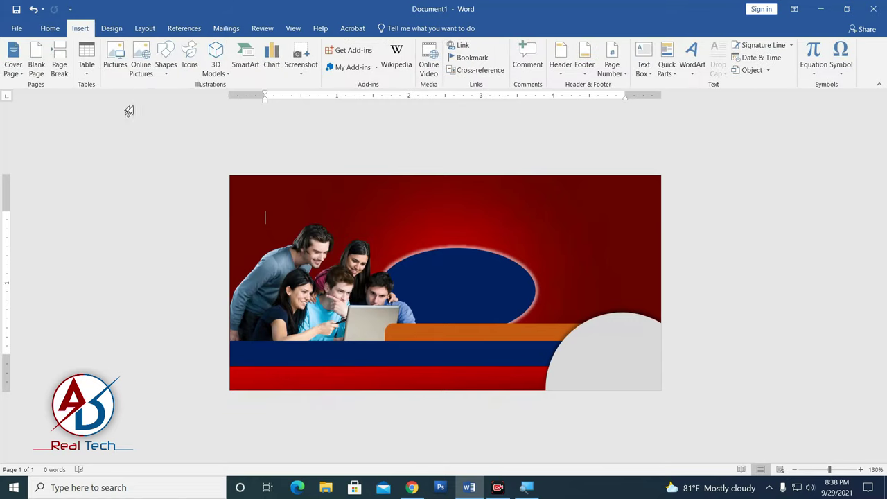
# - Insert a plain 'Your text here' WordArt box, clear its formatting and apply No Spacing
pyautogui.click(692, 61)
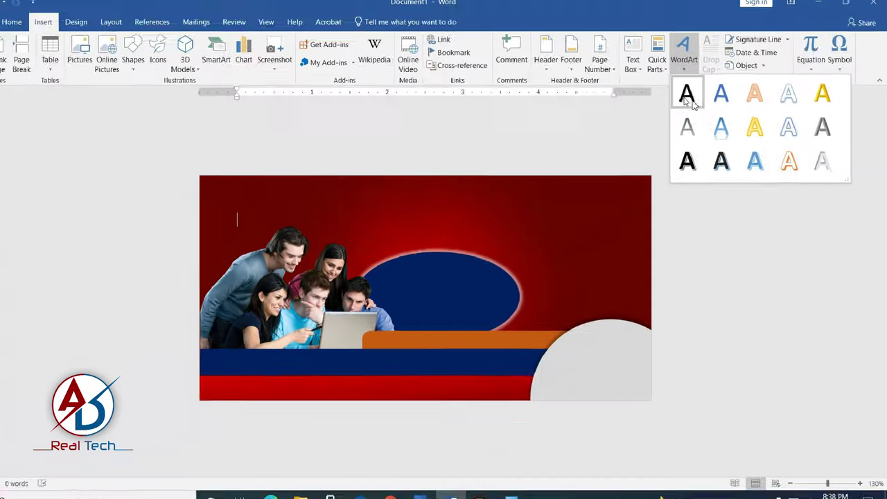
pyautogui.click(688, 96)
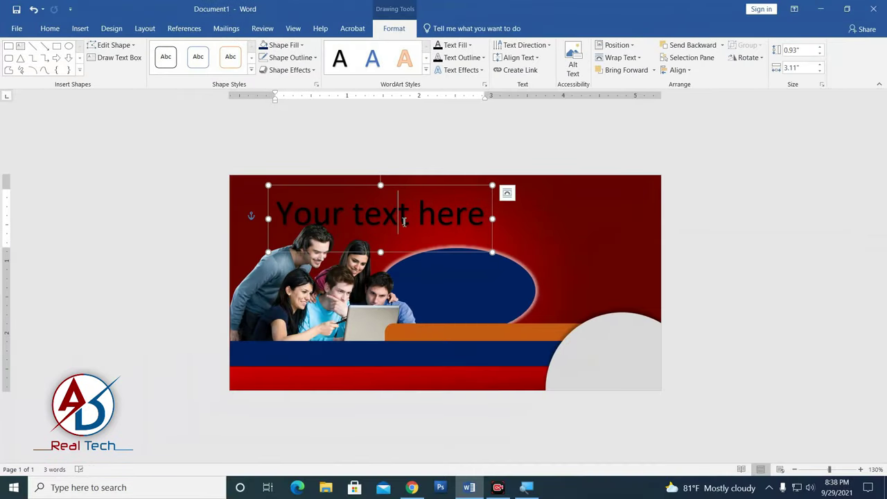
pyautogui.click(50, 29)
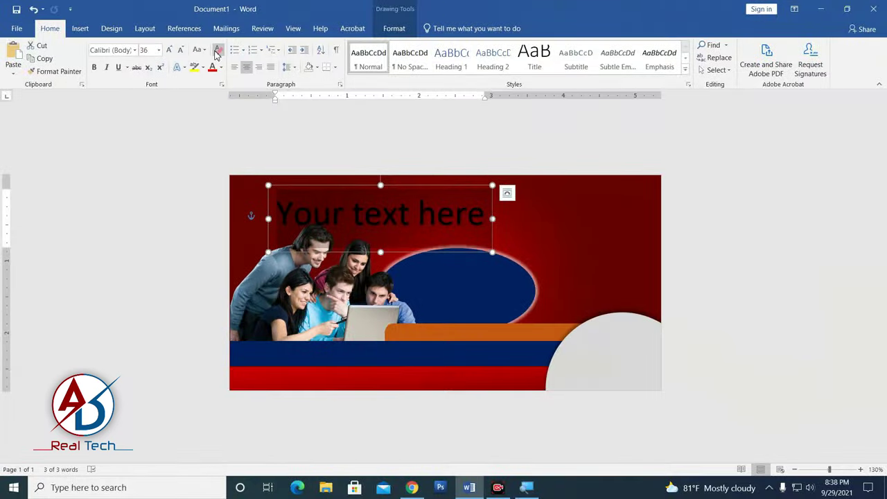
pyautogui.click(217, 51)
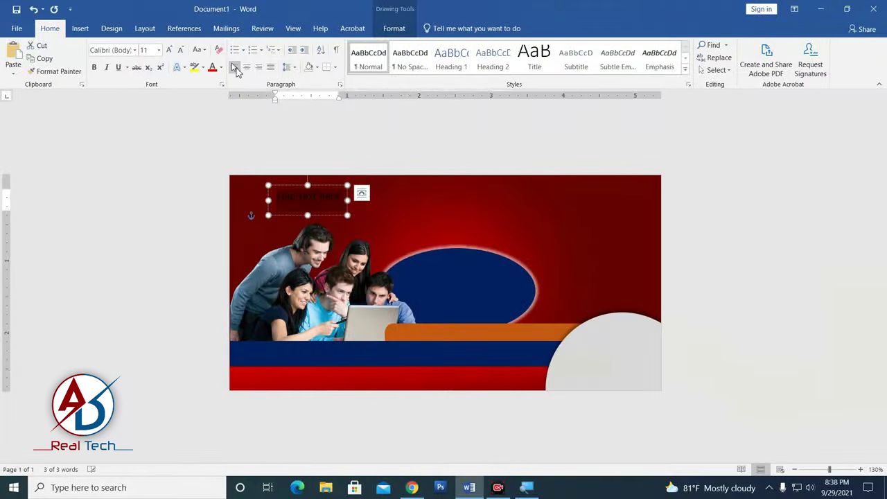
pyautogui.click(413, 64)
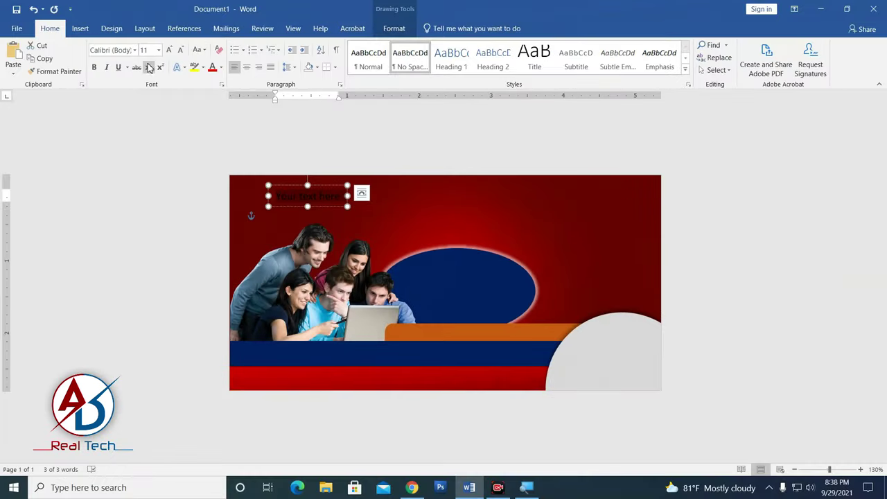
pyautogui.click(136, 51)
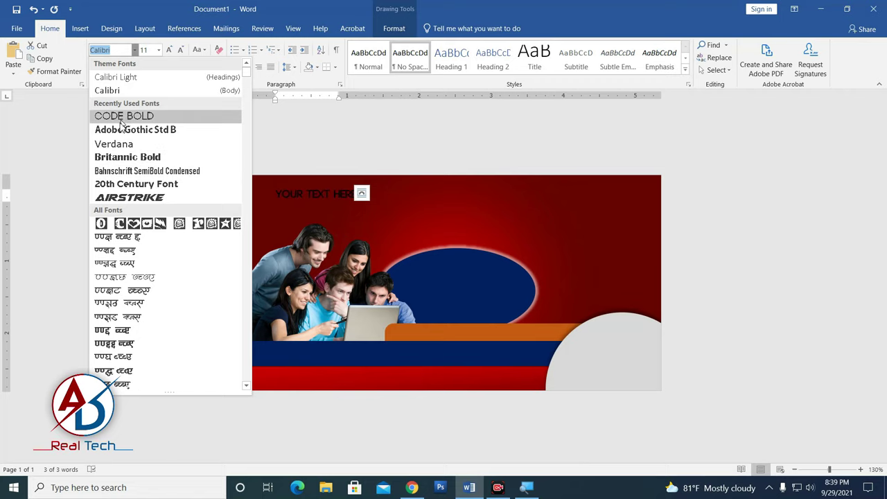
# - Type COMPUTER COACHING CENTER in Airstrike, widen the box to one line, and make it white
pyautogui.click(129, 199)
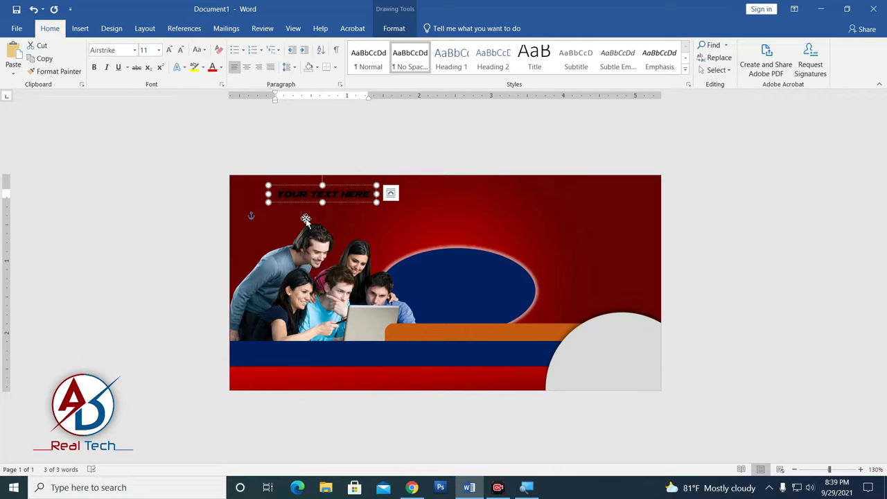
pyautogui.write('COPCOMPUTER COACHING CENTER')
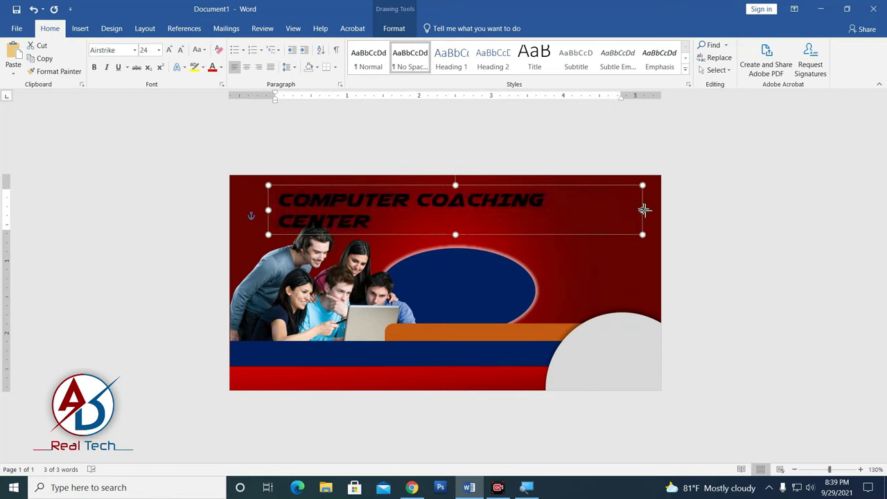
pyautogui.moveTo(629, 209); pyautogui.dragTo(659, 208)
pyautogui.moveTo(583, 186); pyautogui.dragTo(571, 178)
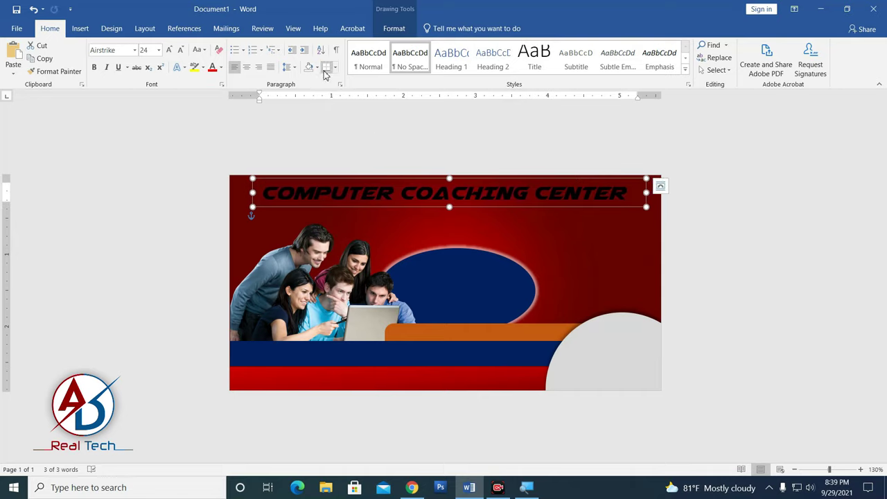
pyautogui.click(220, 67)
pyautogui.click(212, 105)
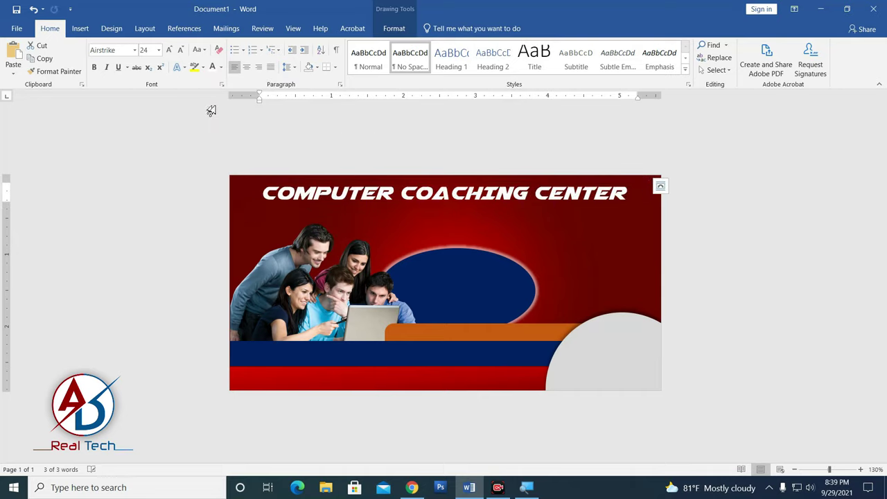
pyautogui.click(393, 28)
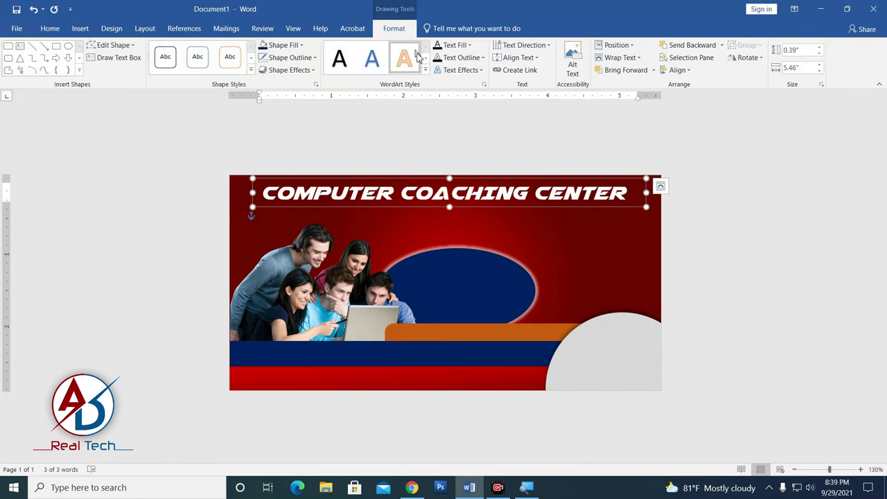
# - Give the title text an outer drop shadow preset
pyautogui.click(461, 70)
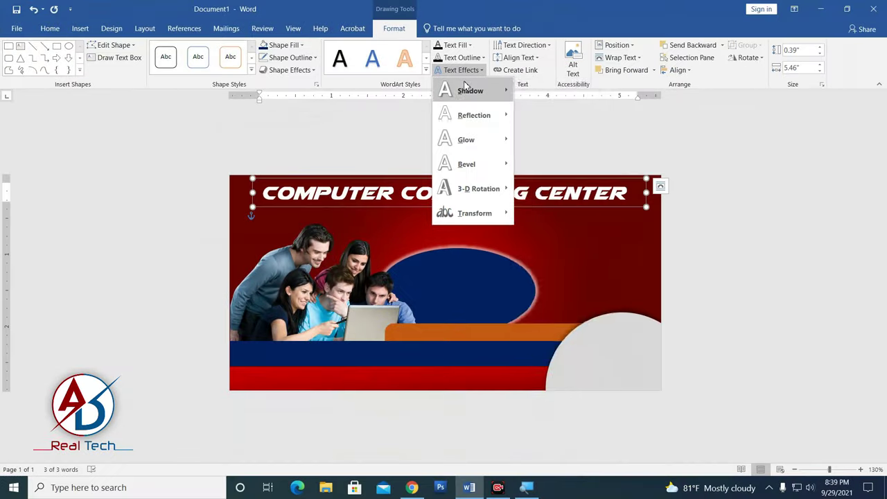
pyautogui.moveTo(466, 92)
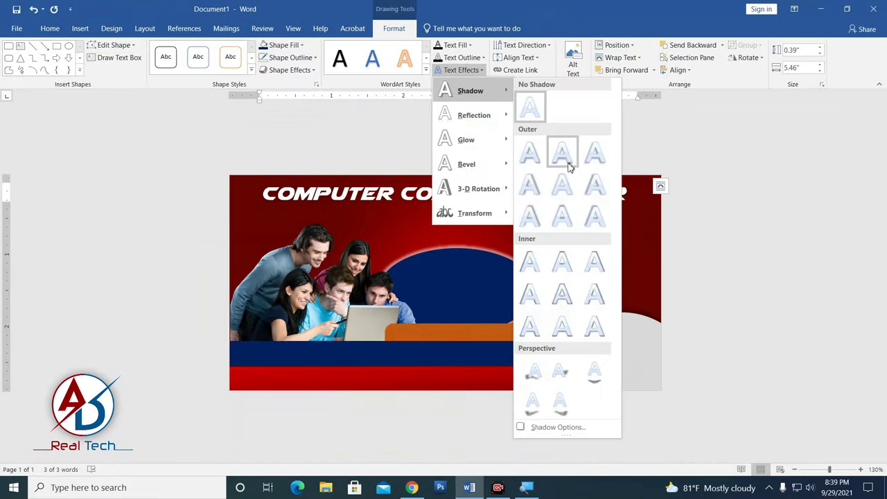
pyautogui.click(566, 165)
pyautogui.click(461, 224)
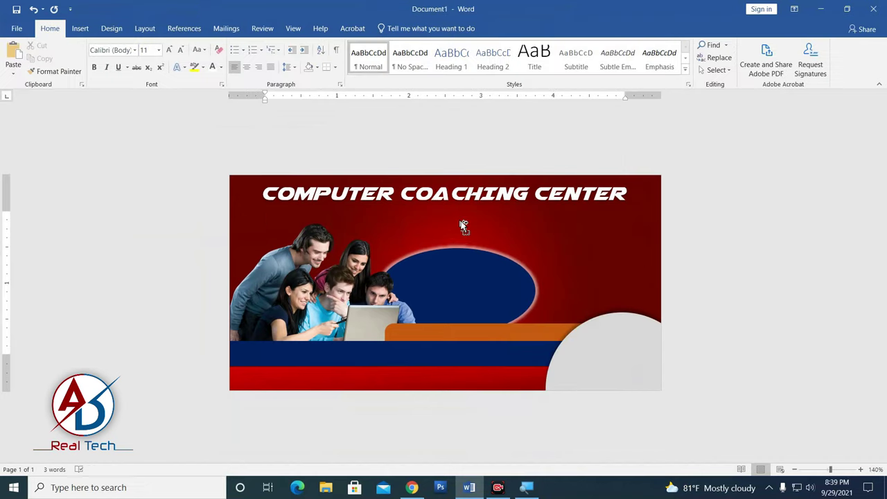
pyautogui.keyDown('ctrl'); pyautogui.scroll(5, 467, 181); pyautogui.keyUp('ctrl')
pyautogui.keyDown('ctrl'); pyautogui.scroll(-5, 513, 262); pyautogui.keyUp('ctrl')
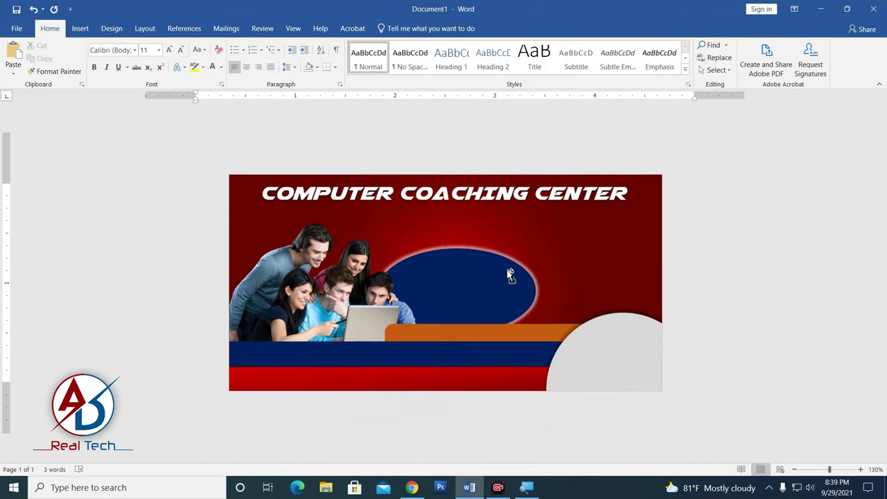
pyautogui.keyDown('ctrl'); pyautogui.scroll(-2, 441, 268); pyautogui.keyUp('ctrl')
pyautogui.keyDown('ctrl'); pyautogui.scroll(1, 429, 264); pyautogui.keyUp('ctrl')
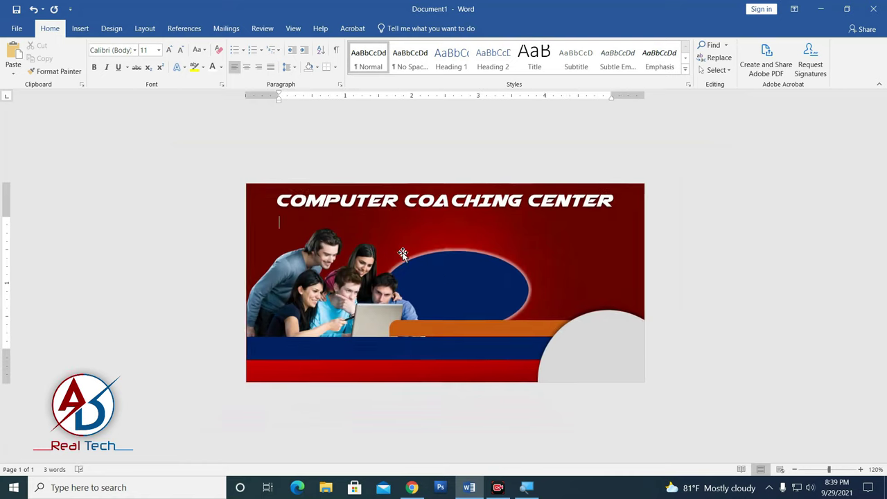
# - Raise the title box up against the banner's top edge with small nudges
pyautogui.click(302, 200)
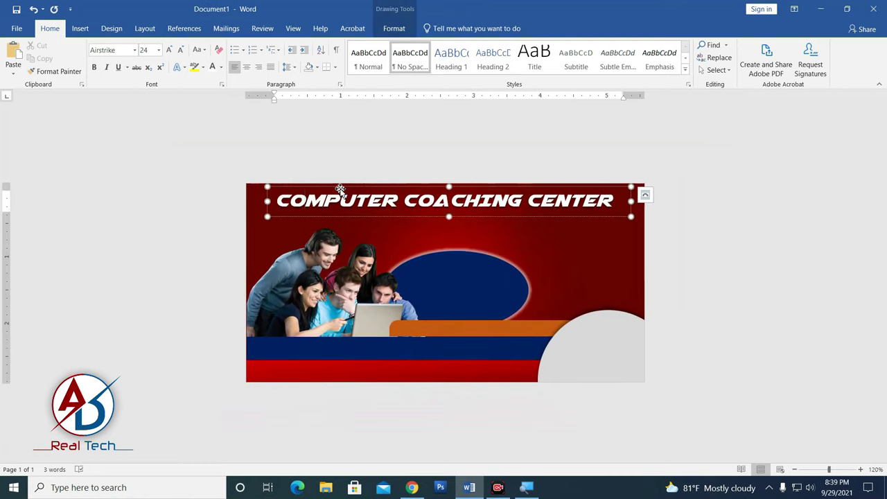
pyautogui.moveTo(341, 189); pyautogui.dragTo(337, 181)
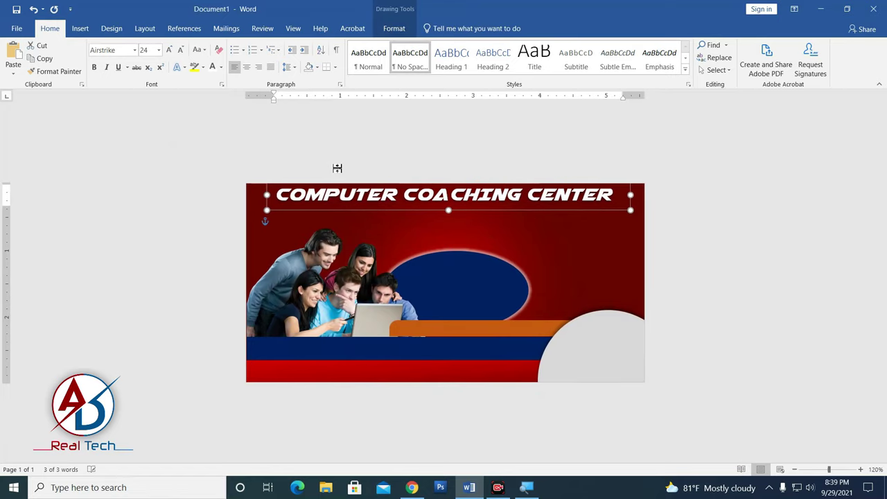
pyautogui.hotkey('ctrl', 'Right')
pyautogui.hotkey('ctrl', 'Right')
pyautogui.hotkey('ctrl', 'Right')
pyautogui.hotkey('ctrl', 'Up')
pyautogui.hotkey('ctrl', 'Right')
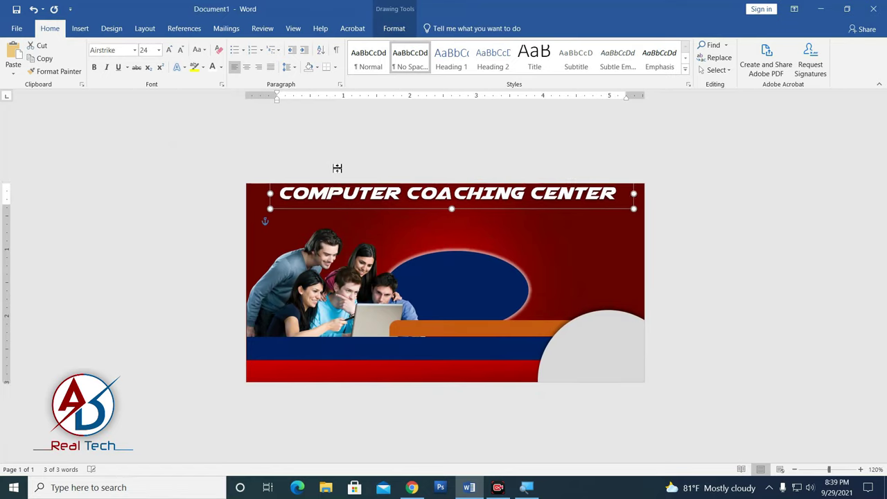
pyautogui.hotkey('ctrl', 'Down')
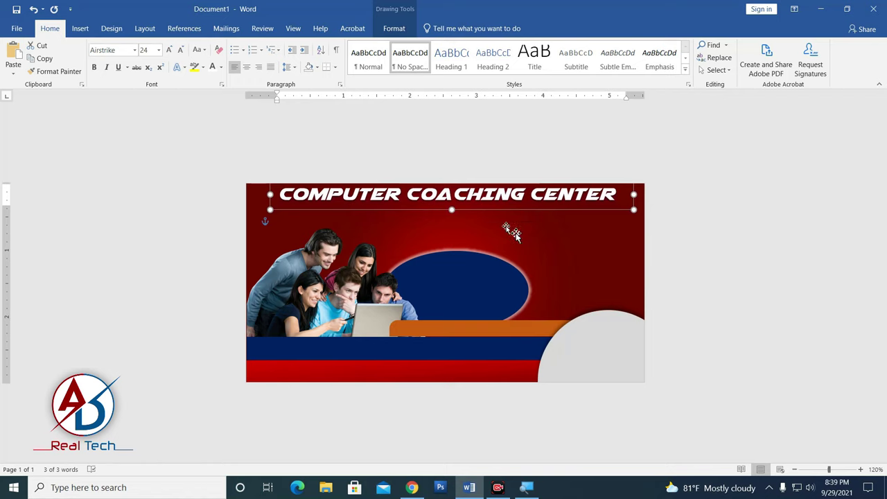
pyautogui.click(545, 257)
pyautogui.keyDown('ctrl'); pyautogui.scroll(2, 545, 257); pyautogui.keyUp('ctrl')
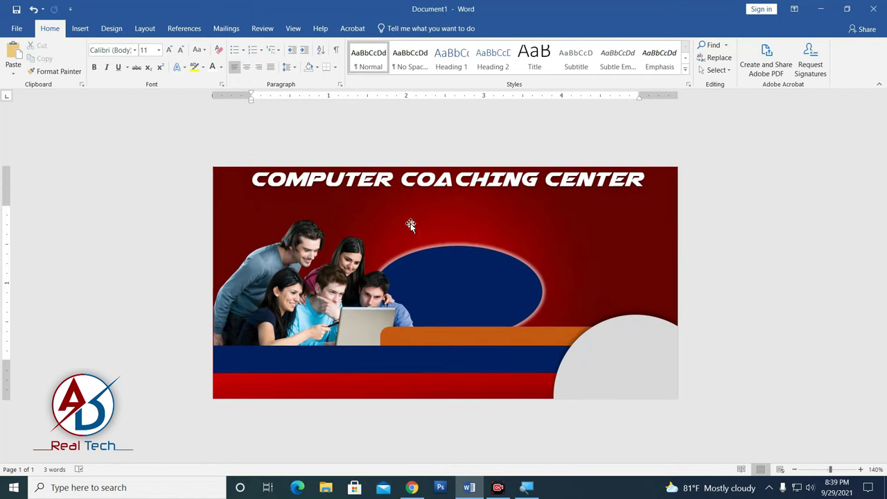
pyautogui.click(80, 29)
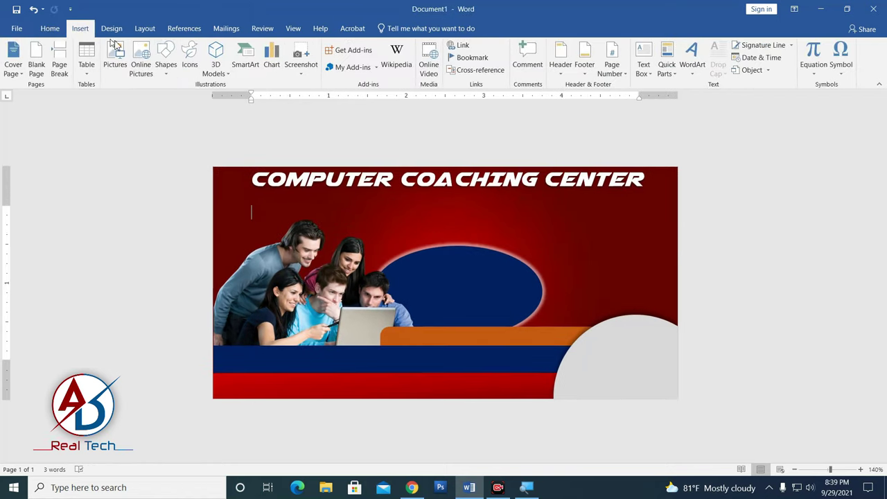
# - Draw a thin rounded rectangle bar below the title, lined up with its left edge
pyautogui.click(166, 72)
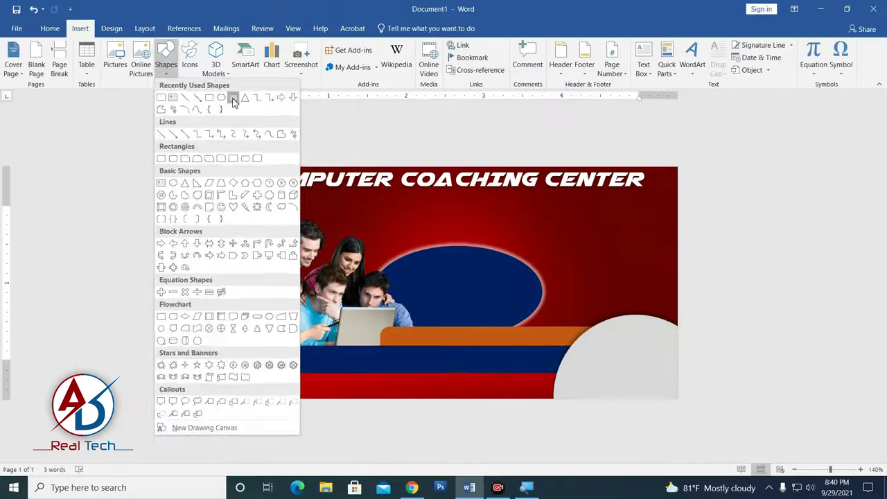
pyautogui.click(235, 99)
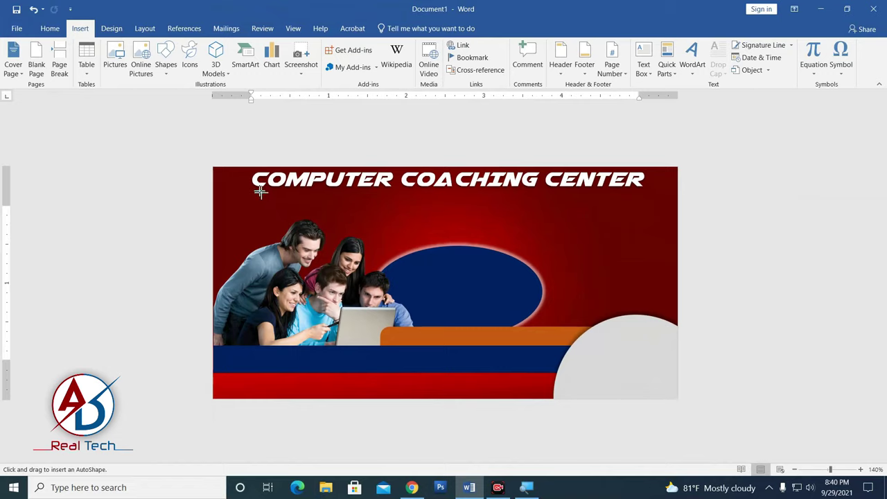
pyautogui.moveTo(260, 192); pyautogui.dragTo(445, 211)
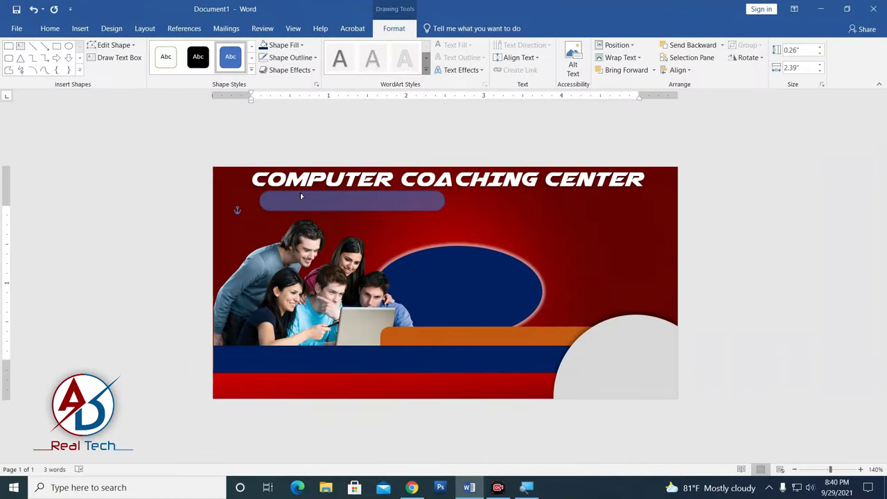
pyautogui.moveTo(403, 205); pyautogui.dragTo(393, 205)
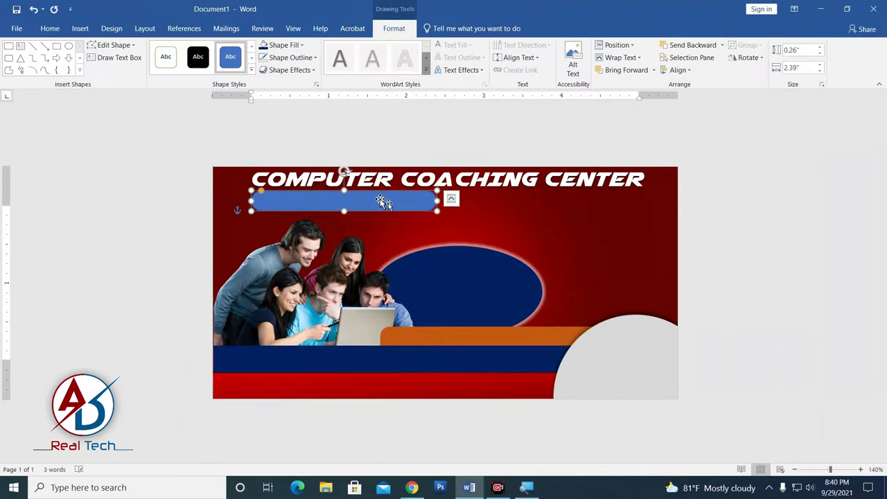
# - Fill the bar dark orange and remove its outline
pyautogui.click(296, 45)
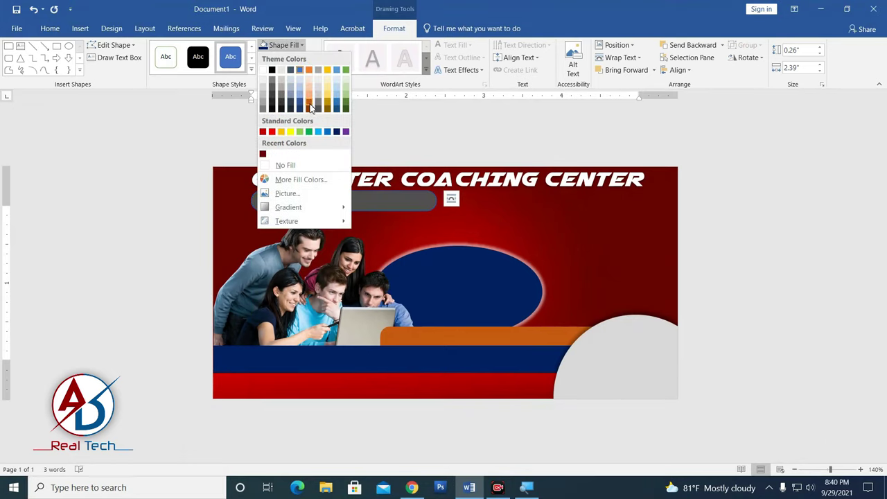
pyautogui.click(281, 131)
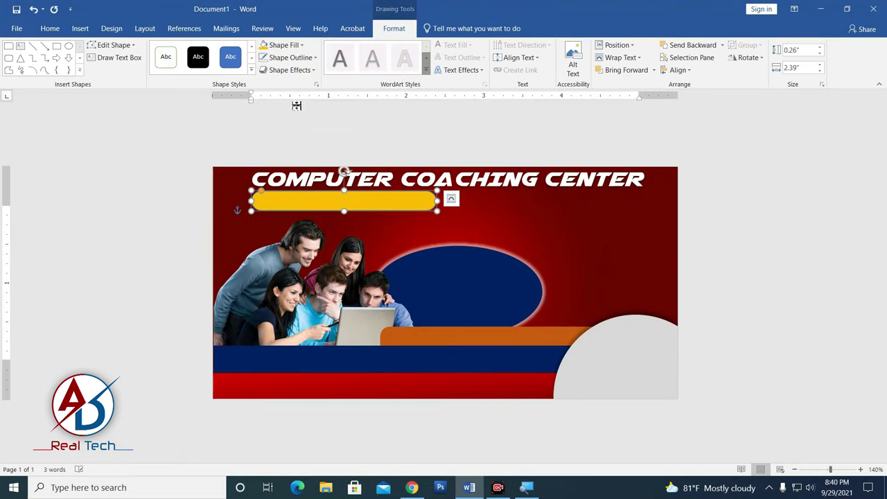
pyautogui.click(291, 45)
pyautogui.click(309, 107)
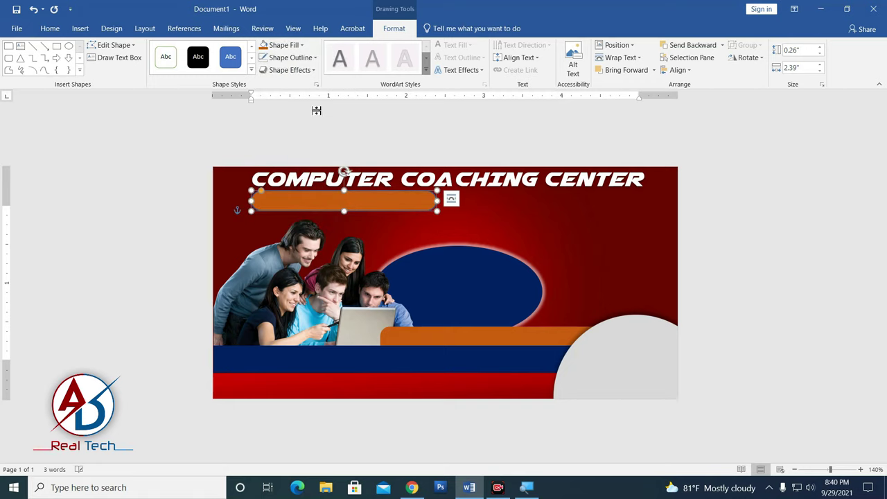
pyautogui.click(293, 59)
pyautogui.click(287, 174)
pyautogui.click(408, 239)
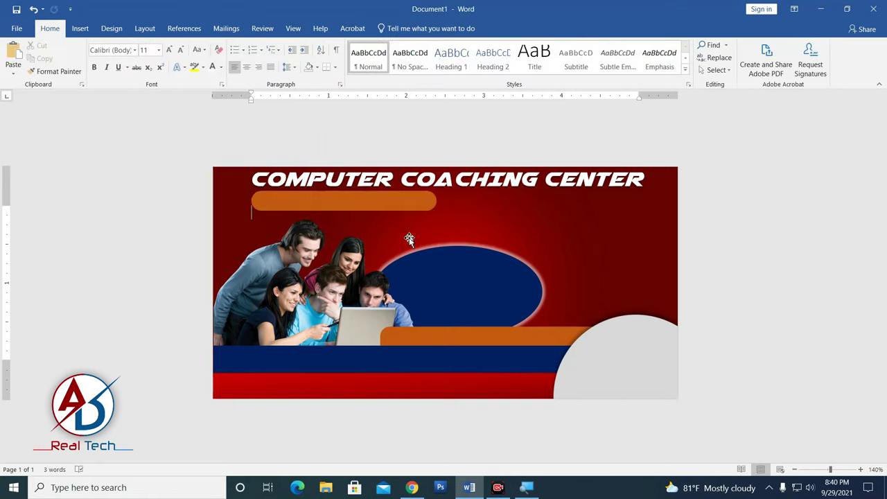
pyautogui.click(362, 200)
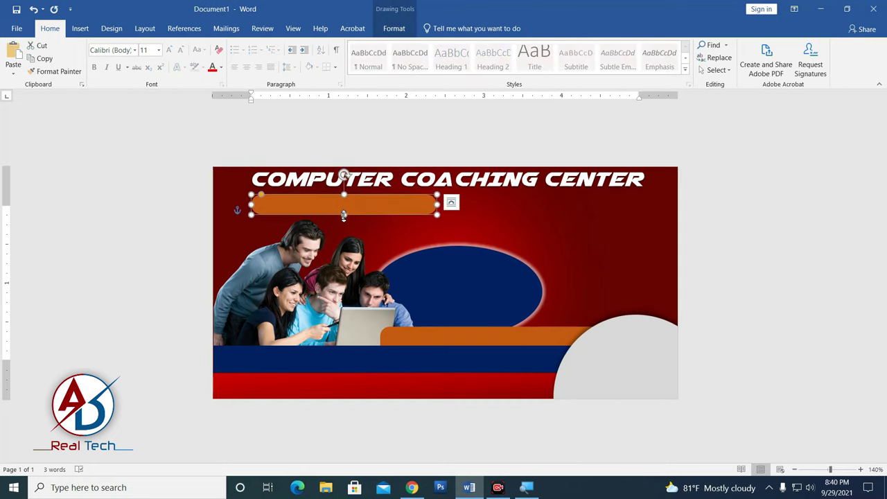
# - Trim the orange bar, then duplicate the title below it as COMPUTER SCIENCE XI & XII
pyautogui.moveTo(345, 215); pyautogui.dragTo(345, 213)
pyautogui.moveTo(437, 204); pyautogui.dragTo(431, 204)
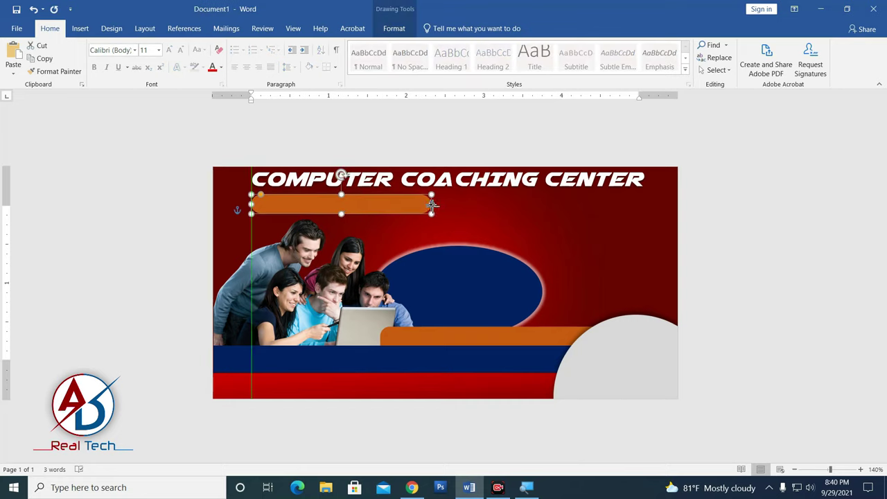
pyautogui.click(760, 290)
pyautogui.click(453, 179)
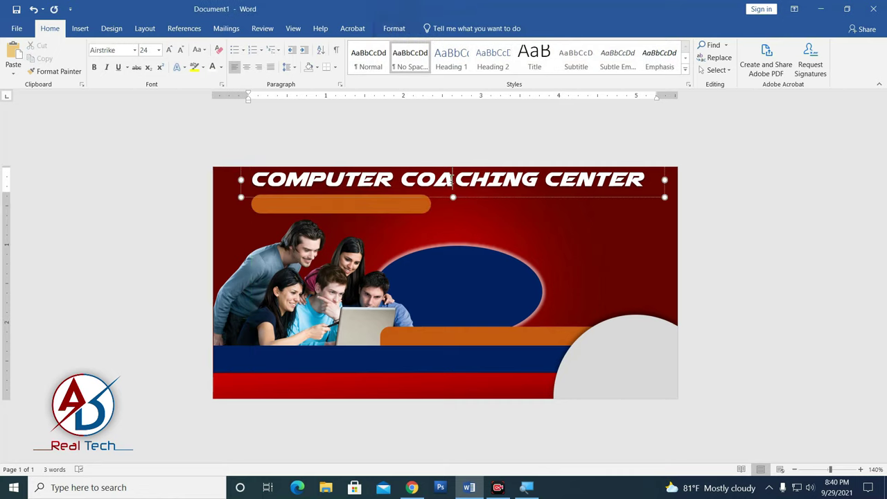
pyautogui.click(513, 201)
pyautogui.hotkey('ctrl', 'c')
pyautogui.hotkey('ctrl', 'v')
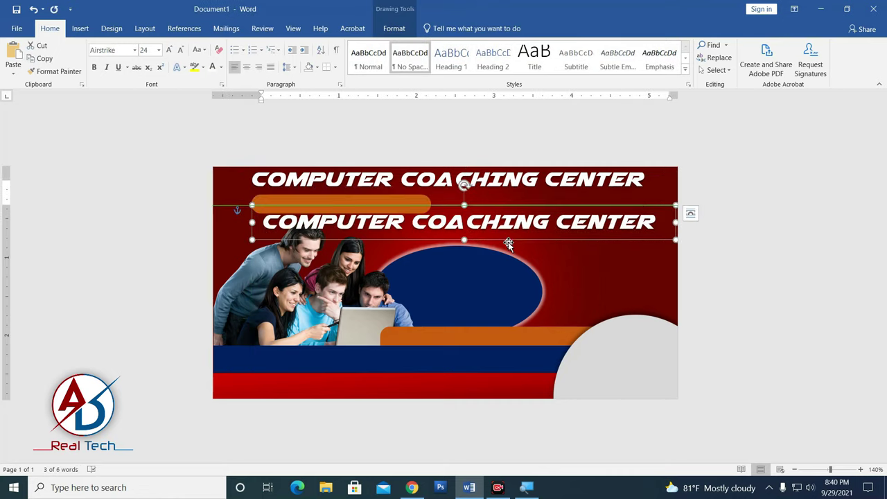
pyautogui.moveTo(510, 212); pyautogui.dragTo(508, 240)
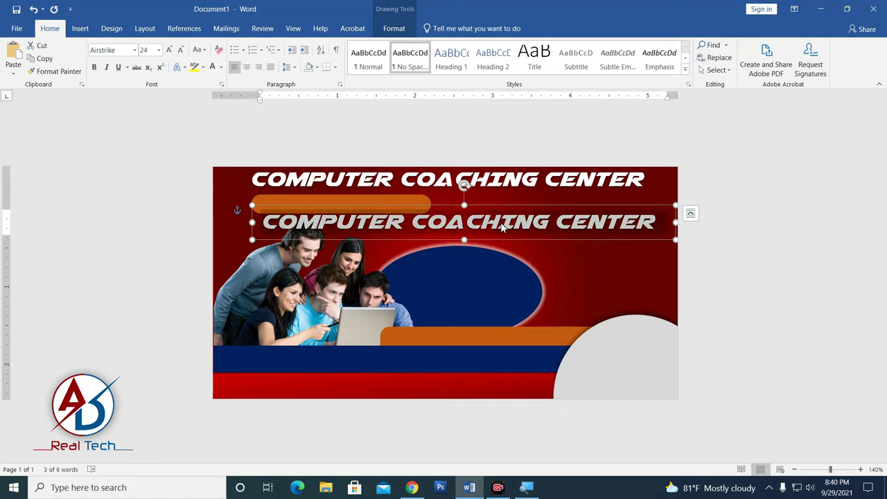
pyautogui.write('COMPUTER SCIENCE XI')
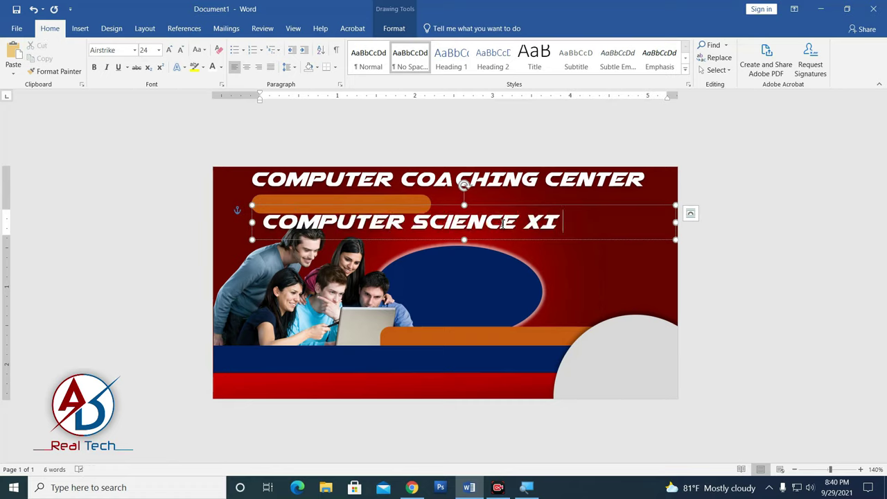
pyautogui.write(' & XII')
# - Change the subtitle font to Arial Black and shrink it to 11 pt
pyautogui.moveTo(646, 223); pyautogui.dragTo(262, 223)
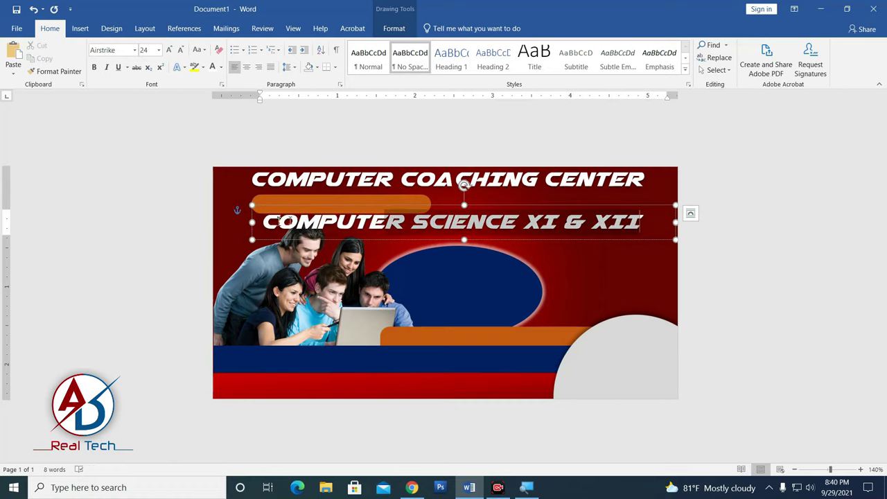
pyautogui.click(117, 50)
pyautogui.write('Arial')
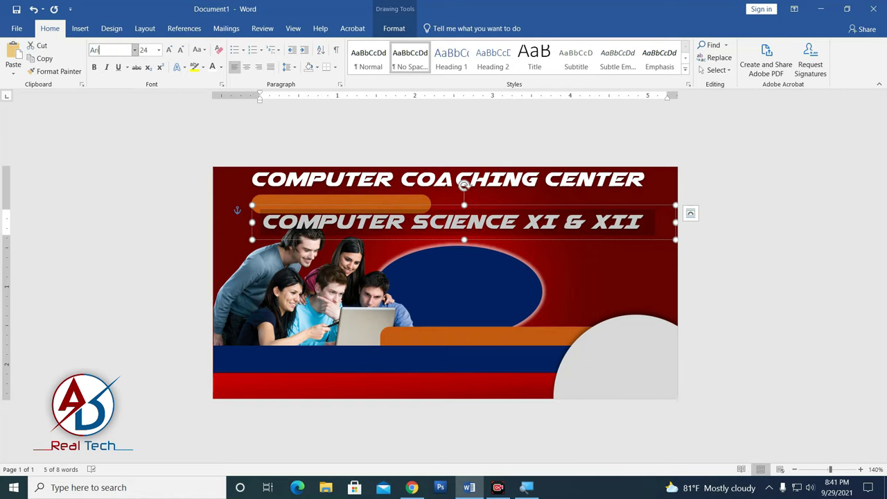
pyautogui.press('Return')
pyautogui.click(134, 50)
pyautogui.scroll(-3, 103, 136)
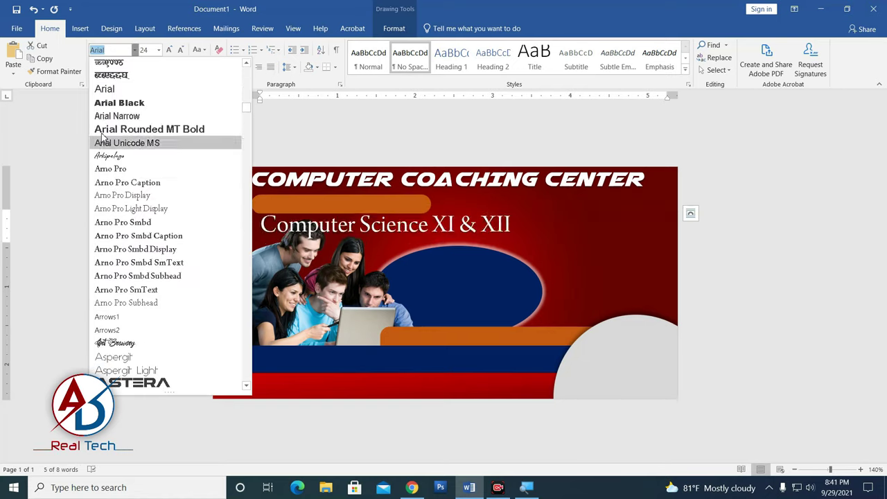
pyautogui.click(111, 103)
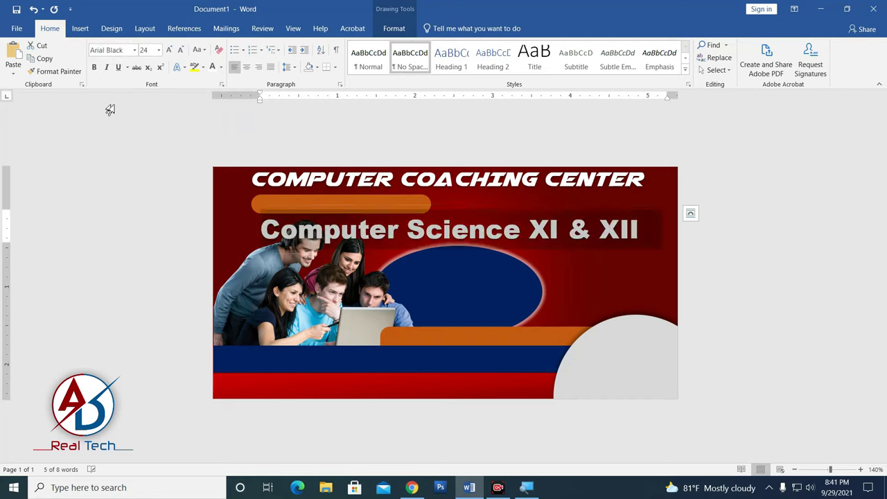
pyautogui.click(181, 51)
pyautogui.click(181, 51)
pyautogui.click(181, 51)
pyautogui.click(181, 51)
pyautogui.click(181, 51)
pyautogui.click(181, 51)
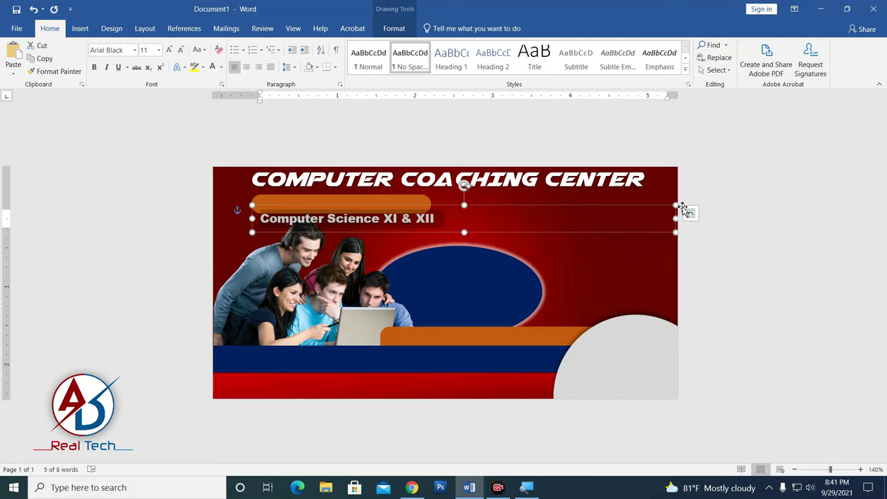
# - Narrow the subtitle box to fit its 11 pt text and place it on the orange bar
pyautogui.moveTo(674, 219)
pyautogui.mouseDown()
pyautogui.moveTo(445, 218)
pyautogui.moveTo(397, 192)
pyautogui.mouseUp()
pyautogui.click(182, 50)
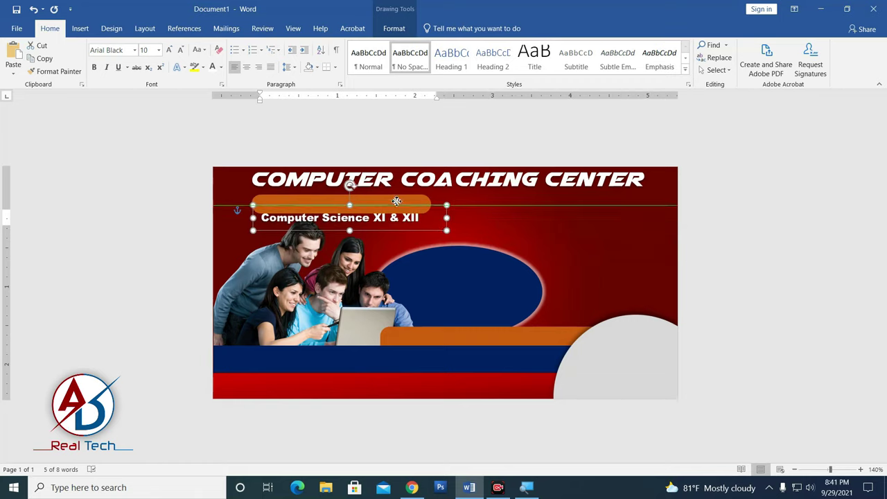
pyautogui.click(169, 50)
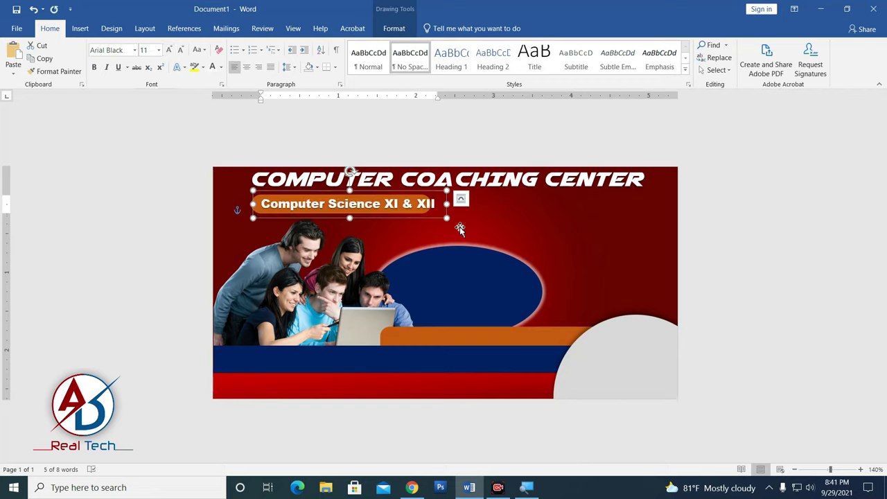
pyautogui.moveTo(428, 194); pyautogui.dragTo(419, 190)
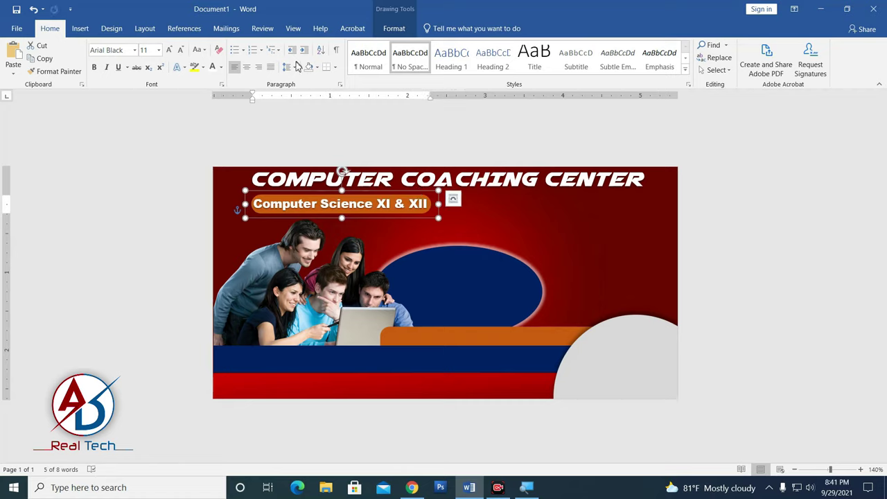
# - Make the subtitle text black and set its shadow colour to white in Shadow Options
pyautogui.click(220, 67)
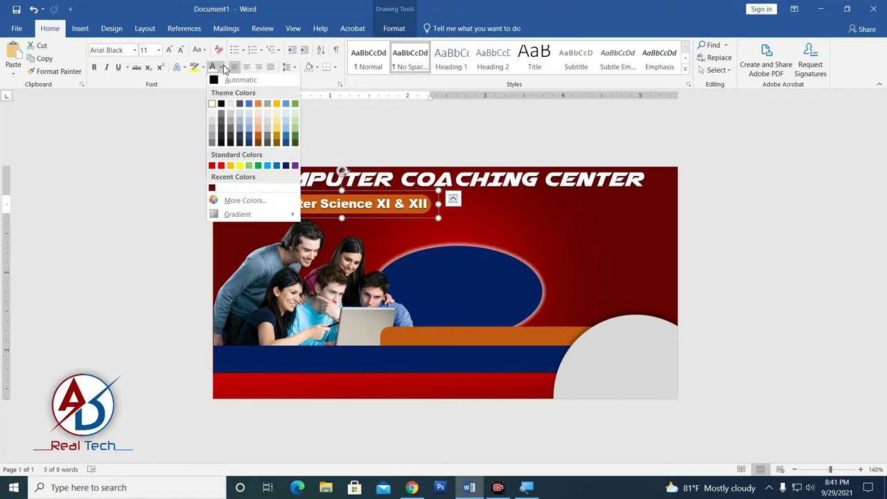
pyautogui.click(221, 105)
pyautogui.click(392, 30)
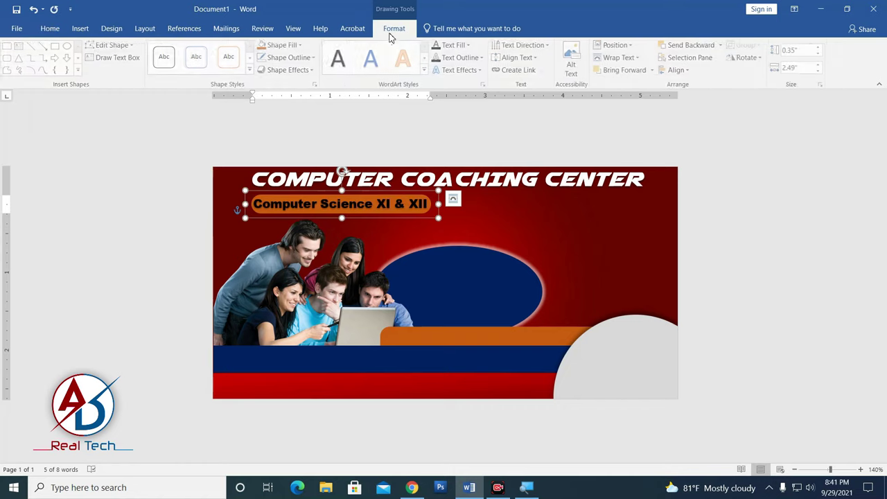
pyautogui.click(463, 70)
pyautogui.moveTo(483, 97)
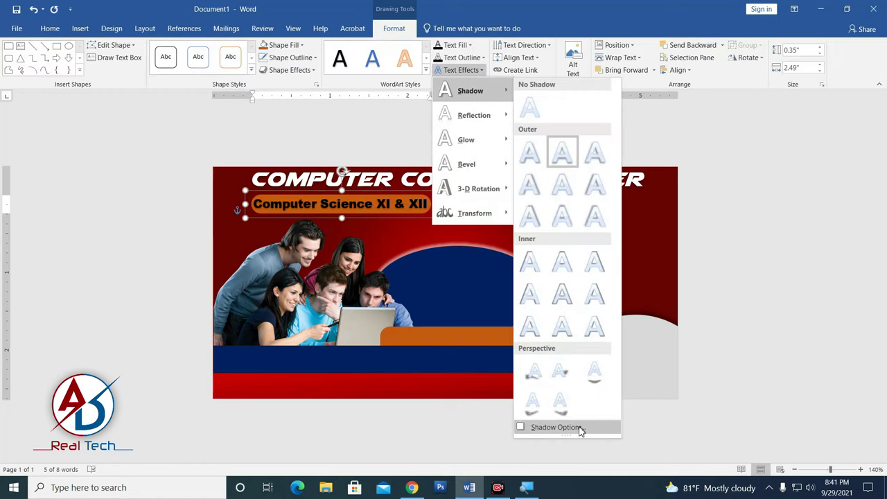
pyautogui.click(558, 427)
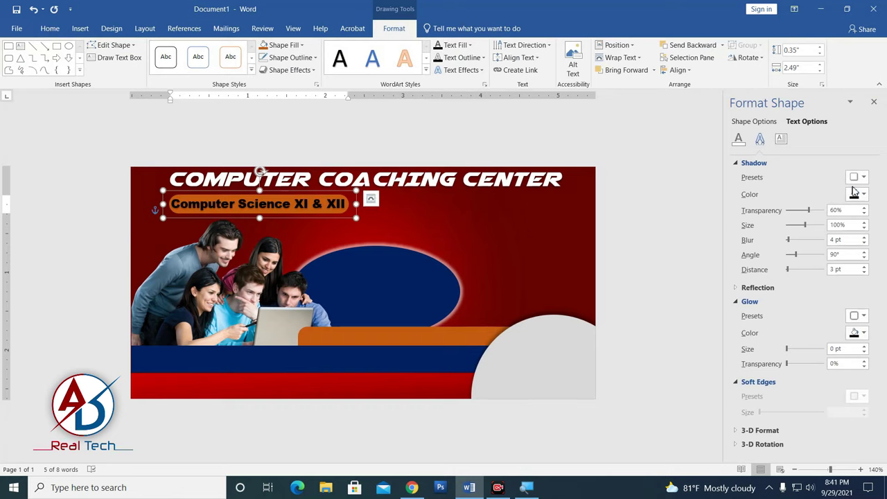
pyautogui.click(863, 197)
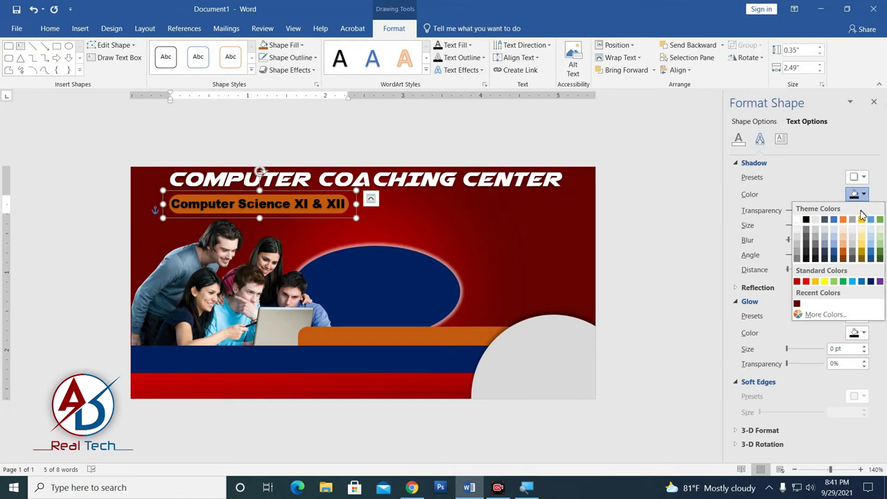
pyautogui.click(797, 229)
pyautogui.click(644, 247)
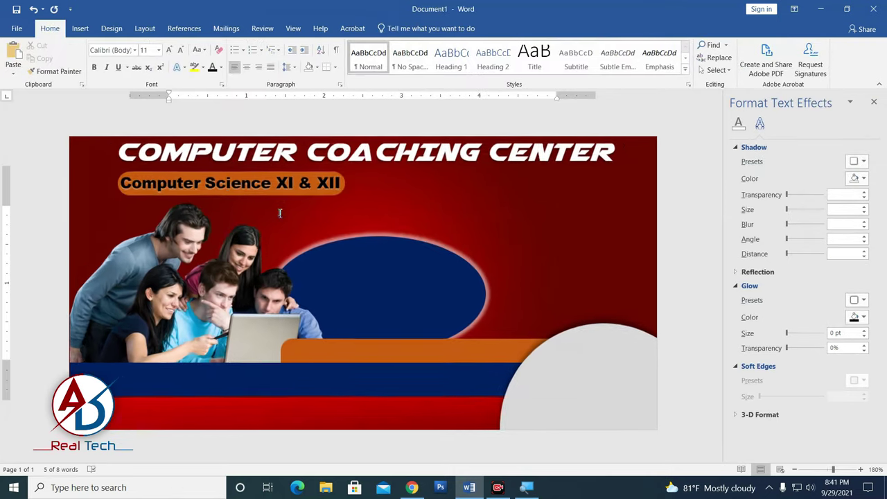
pyautogui.scroll(4, 283, 213)
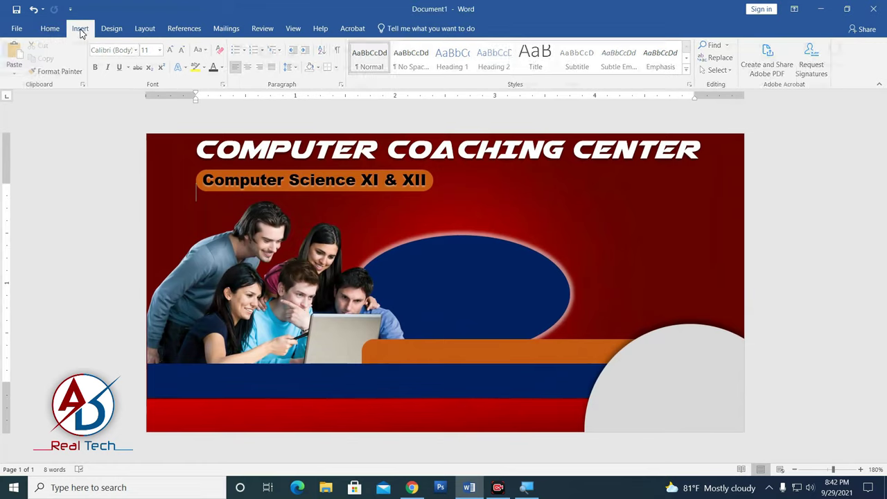
# - Draw a rounded rectangle at the banner's top right, fully rounded and narrowed into a pill
pyautogui.click(79, 28)
pyautogui.click(166, 58)
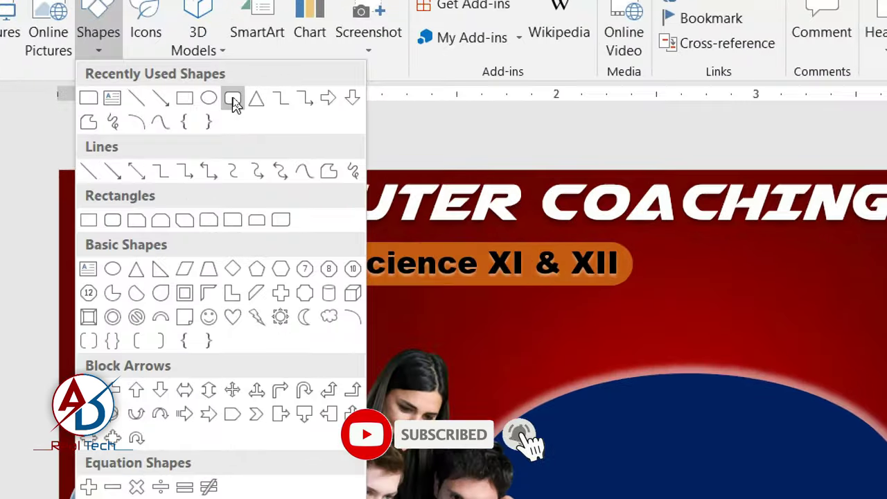
pyautogui.click(233, 100)
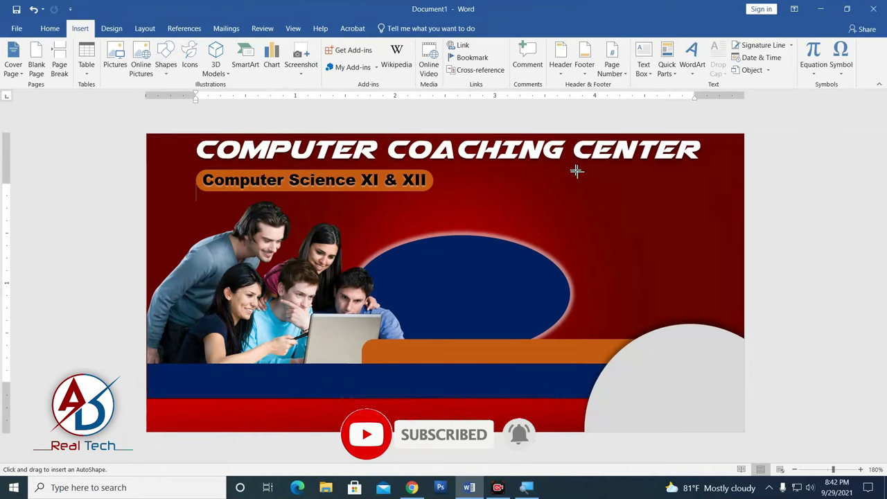
pyautogui.moveTo(576, 170); pyautogui.dragTo(735, 192)
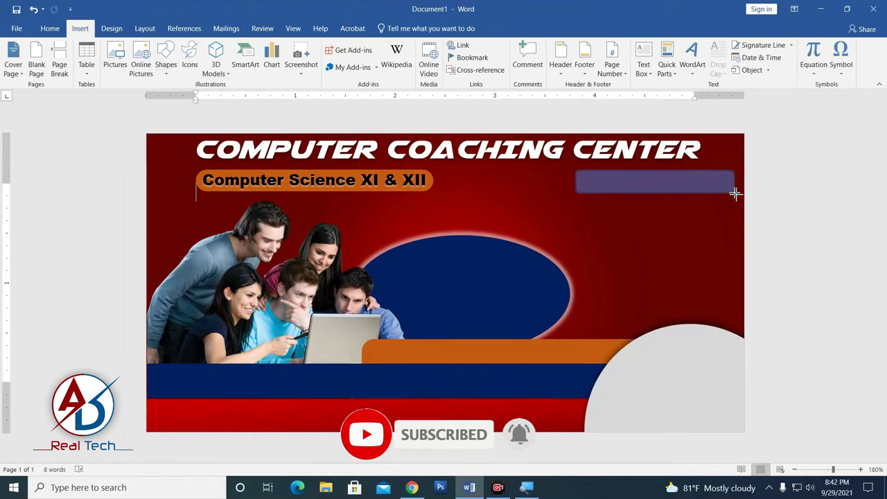
pyautogui.moveTo(583, 174); pyautogui.dragTo(644, 175)
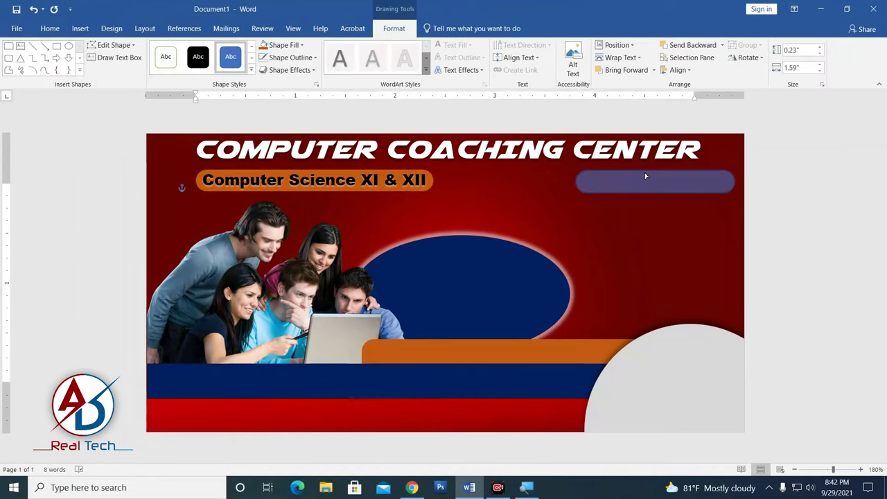
pyautogui.moveTo(734, 182); pyautogui.dragTo(647, 184)
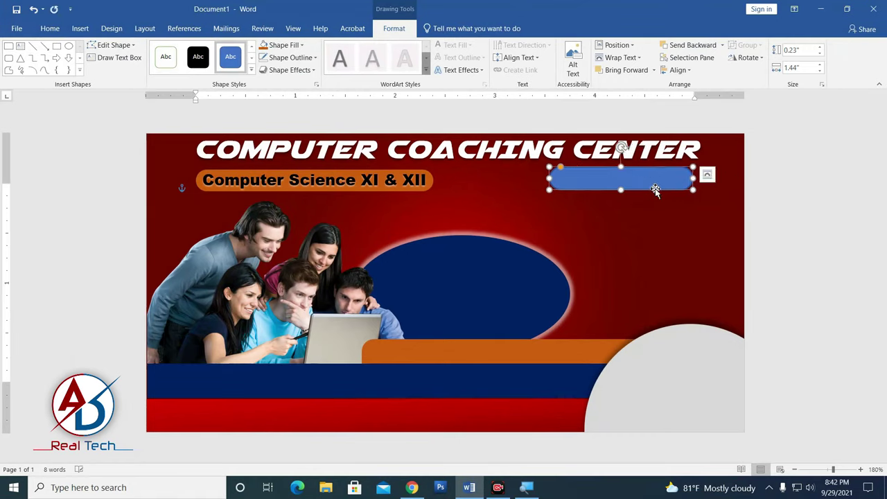
# - Remove the pill's outline and fill it dark blue
pyautogui.click(289, 58)
pyautogui.click(289, 176)
pyautogui.click(300, 45)
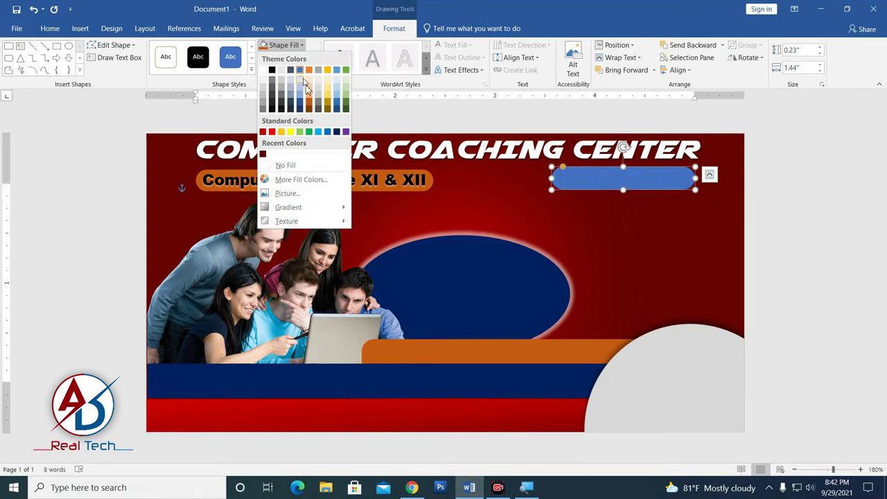
pyautogui.click(337, 131)
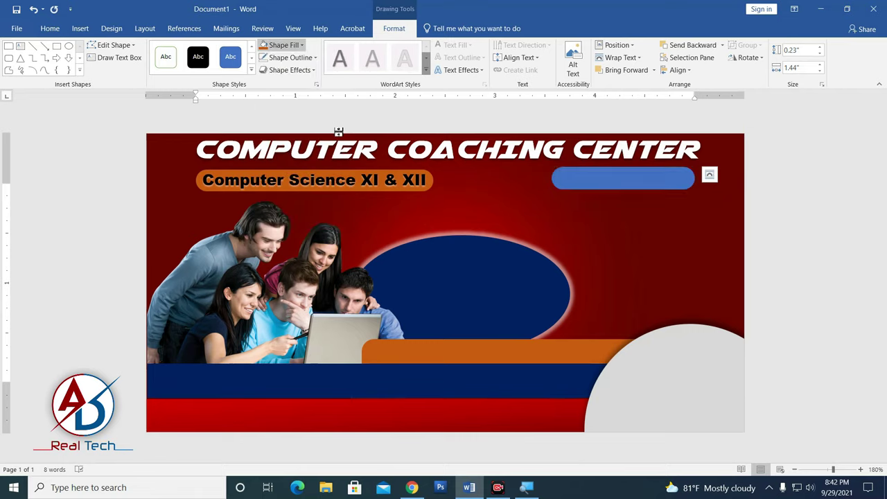
pyautogui.click(291, 180)
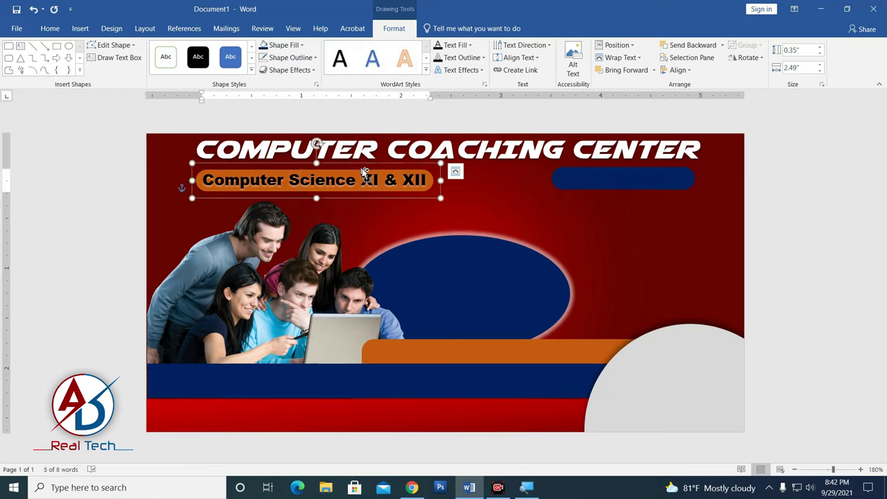
# - Duplicate the subtitle box, move it down-right, and replace its text with Our Courses
pyautogui.hotkey('ctrl', 'd')
pyautogui.moveTo(392, 182); pyautogui.dragTo(527, 216)
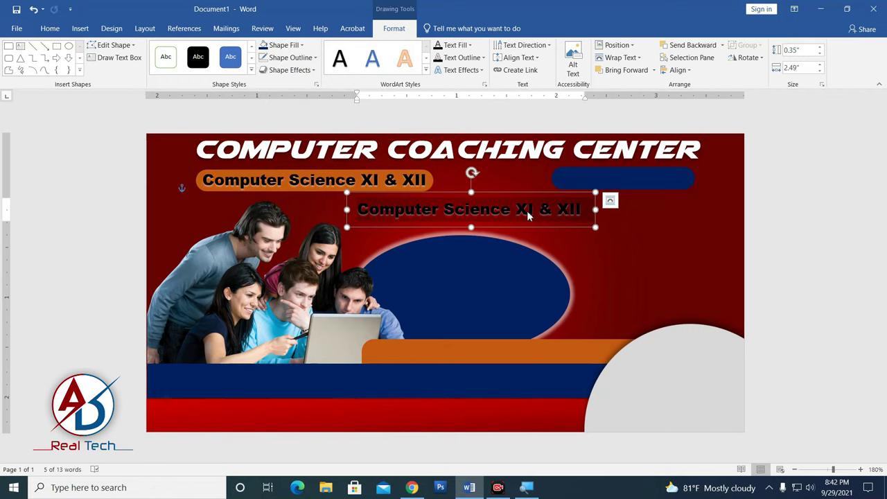
pyautogui.press('BackSpace')
pyautogui.write('Our Courses')
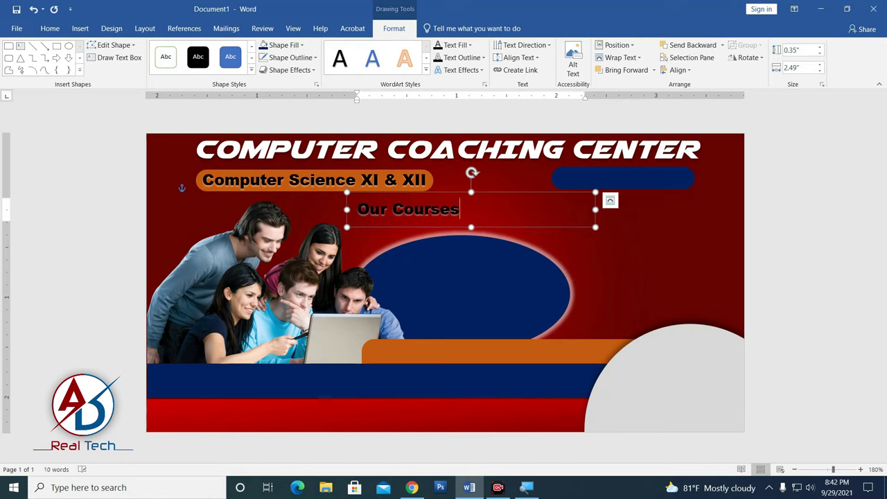
pyautogui.hotkey('ctrl', 'a')
pyautogui.moveTo(597, 210); pyautogui.dragTo(472, 210)
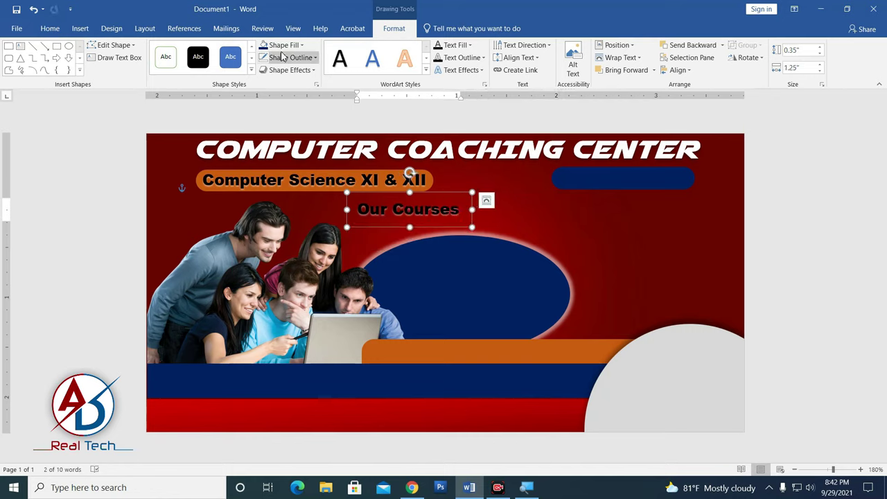
# - Make Our Courses white with no shadow and enlarge it to 12 pt
pyautogui.click(469, 45)
pyautogui.click(437, 83)
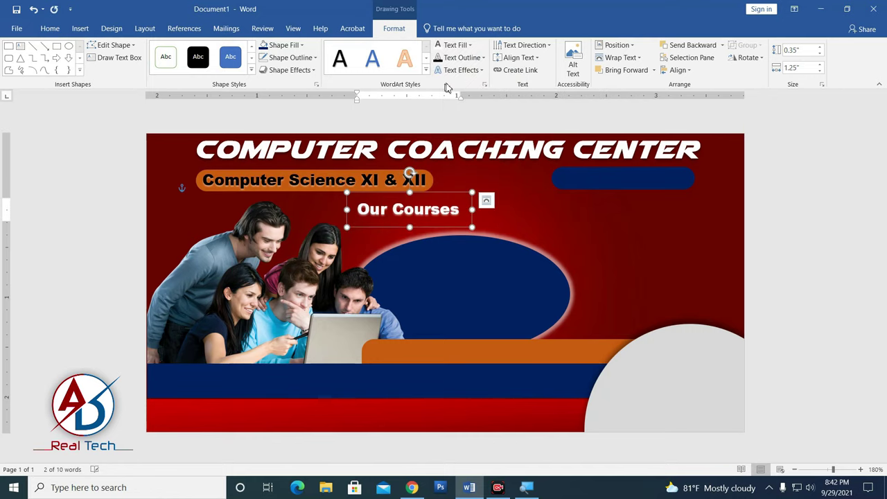
pyautogui.click(460, 70)
pyautogui.moveTo(471, 90)
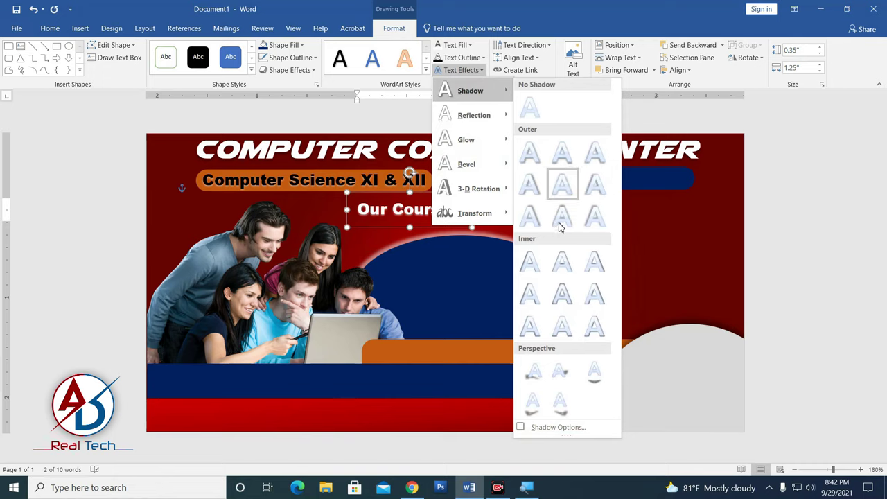
pyautogui.click(529, 106)
pyautogui.click(49, 31)
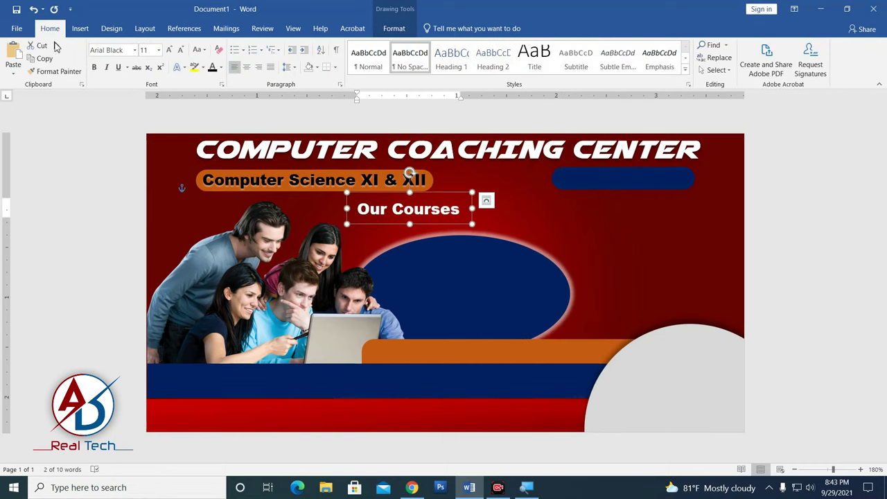
pyautogui.click(170, 51)
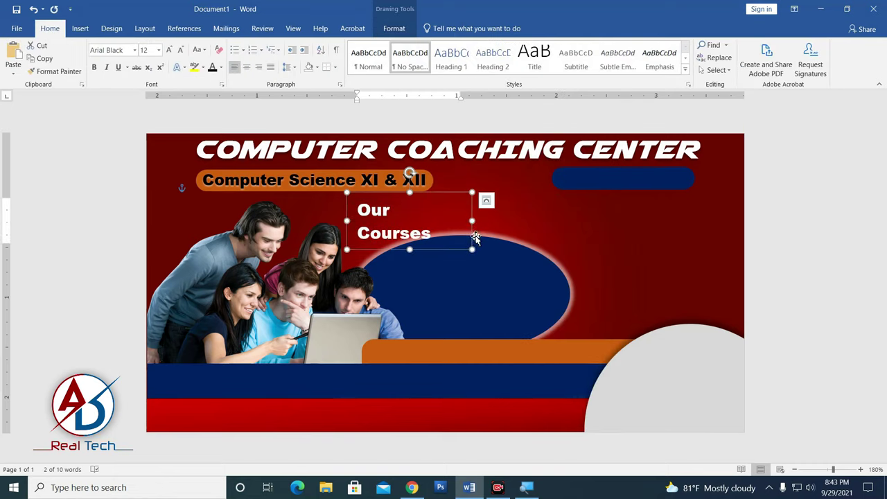
# - Place Our Courses on the navy pill, enlarged to 14 pt and nudged up-left
pyautogui.moveTo(473, 221); pyautogui.dragTo(499, 216)
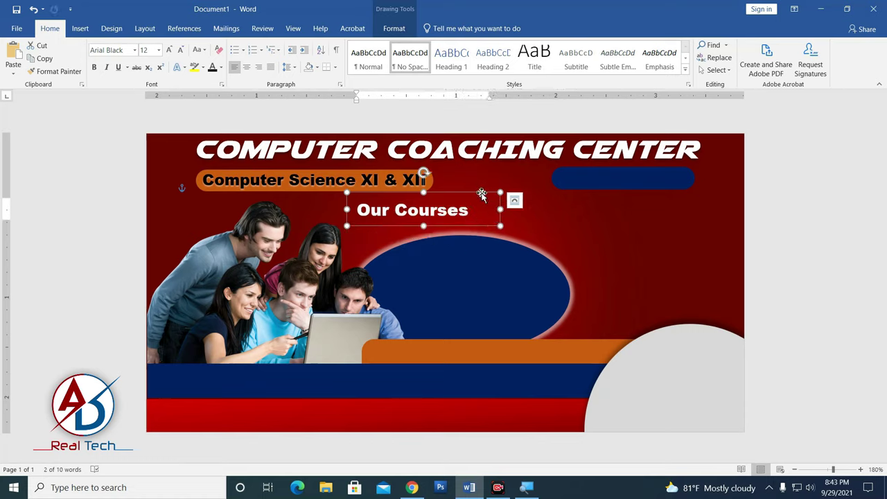
pyautogui.moveTo(482, 194); pyautogui.dragTo(688, 160)
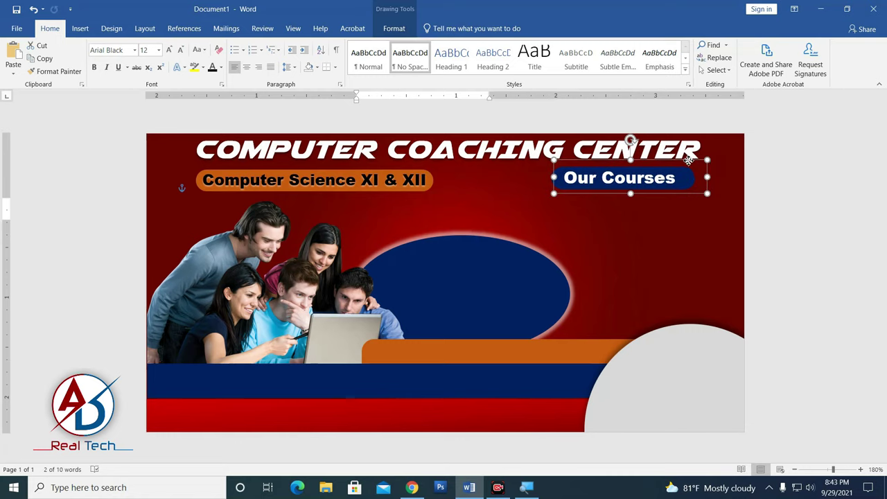
pyautogui.click(170, 51)
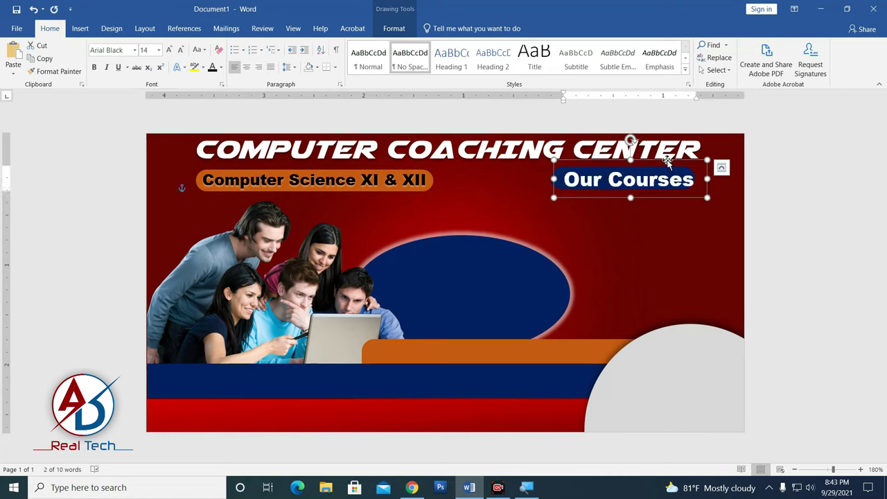
pyautogui.moveTo(667, 161); pyautogui.dragTo(661, 158)
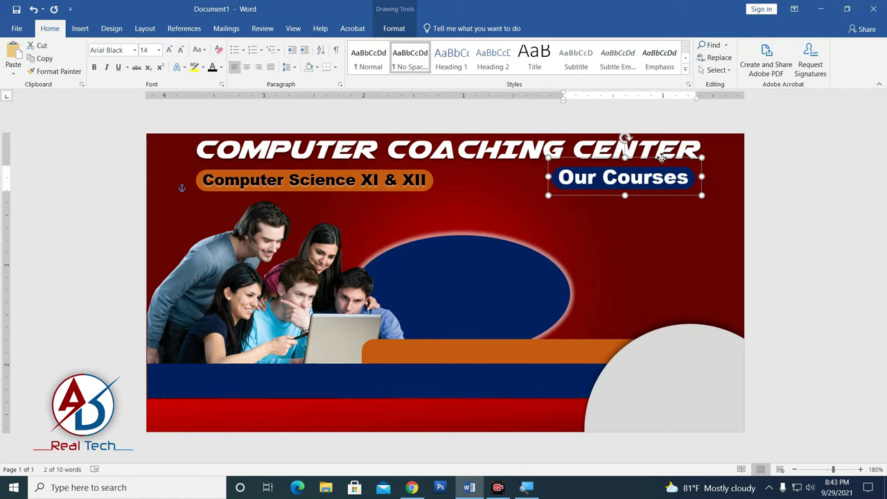
pyautogui.click(817, 228)
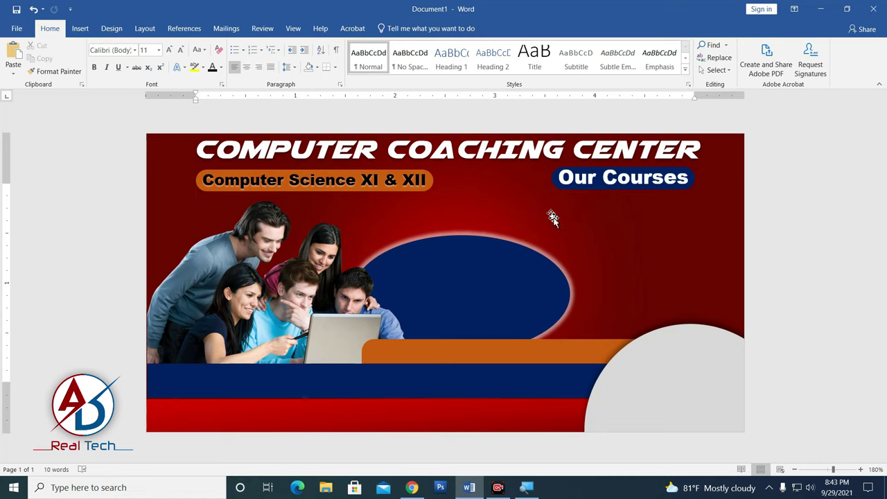
pyautogui.scroll(2, 584, 243)
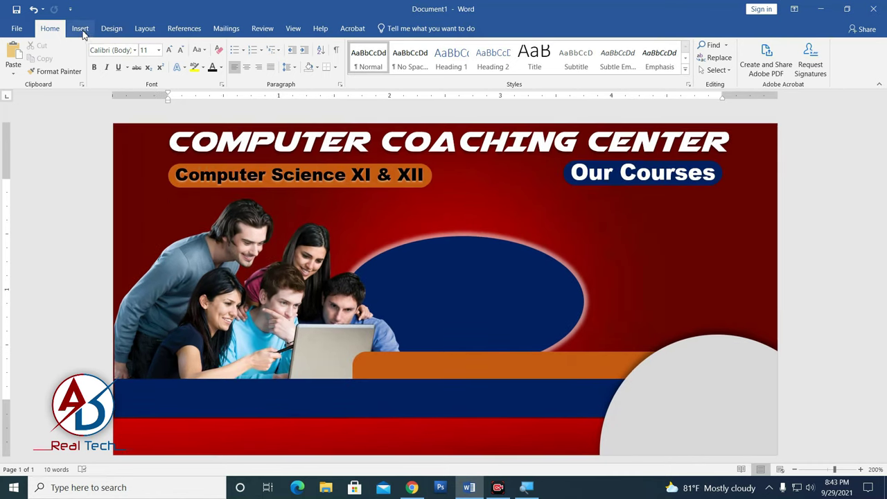
# - Draw a text box just below the Our Courses pill
pyautogui.click(80, 28)
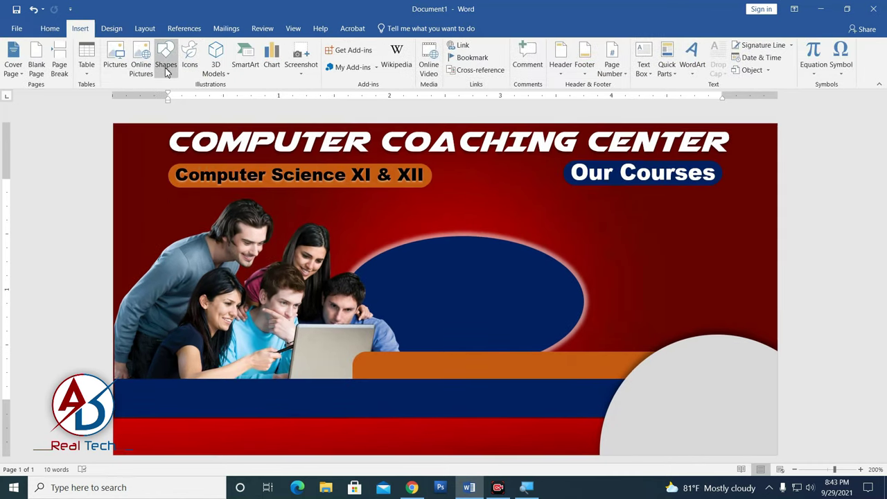
pyautogui.click(166, 69)
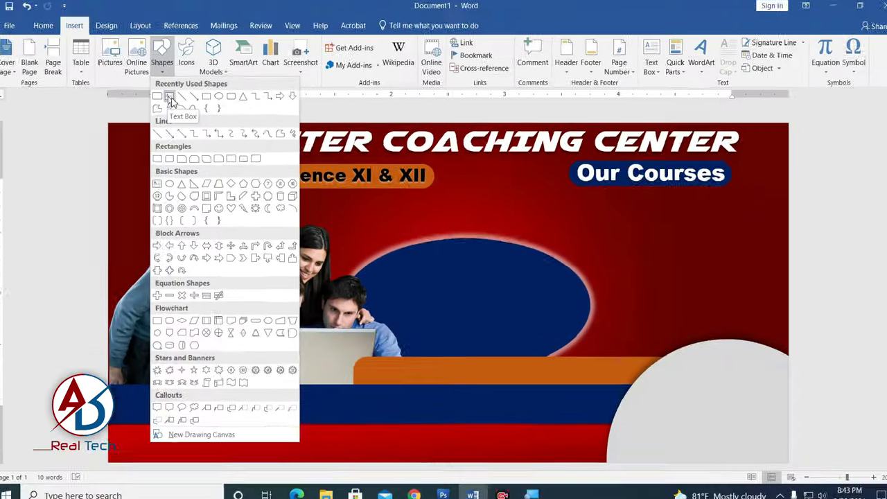
pyautogui.click(171, 98)
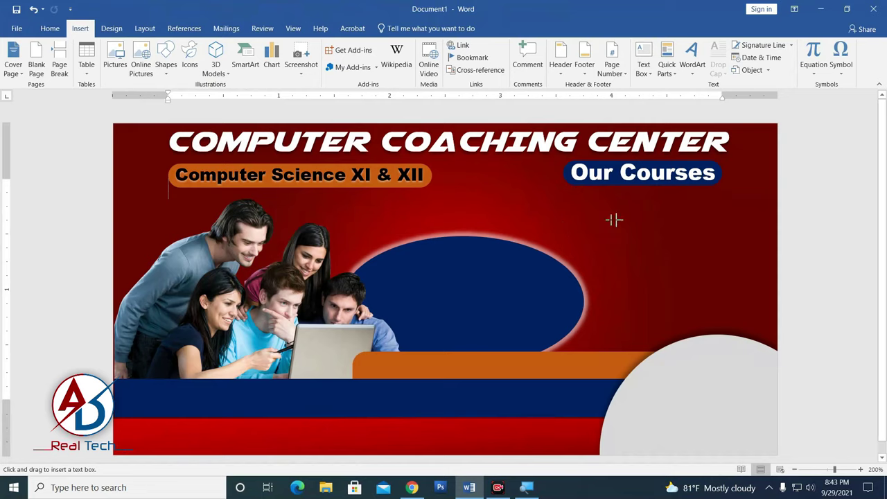
pyautogui.moveTo(584, 195); pyautogui.dragTo(692, 294)
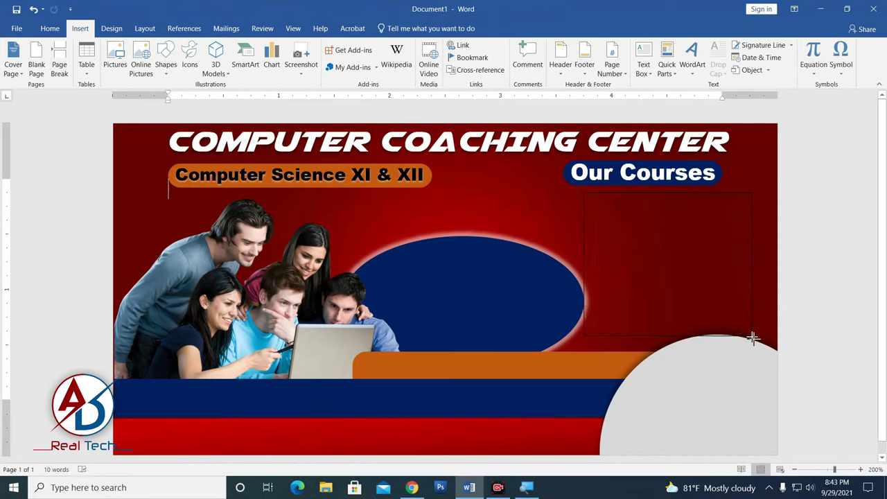
pyautogui.moveTo(753, 337); pyautogui.dragTo(752, 338)
pyautogui.moveTo(711, 198); pyautogui.dragTo(708, 193)
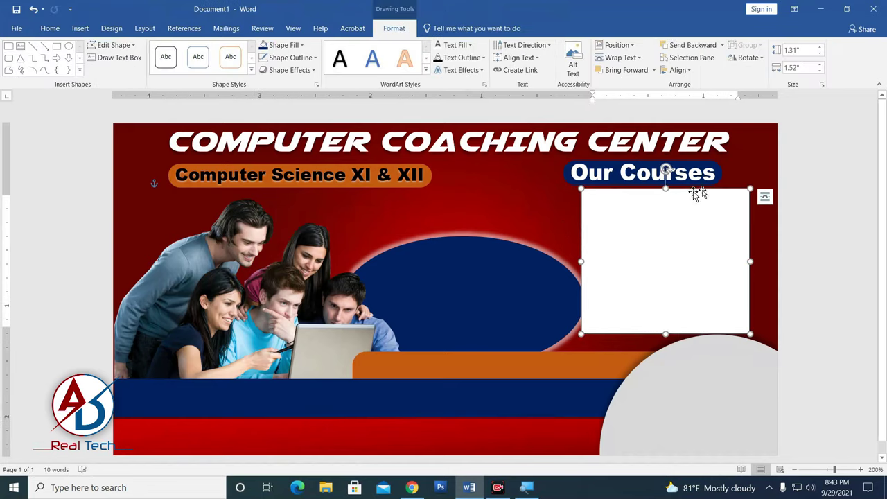
# - Apply No Spacing, a smaller font and arrow bullets, then list courses from Application Diploma onward
pyautogui.click(49, 29)
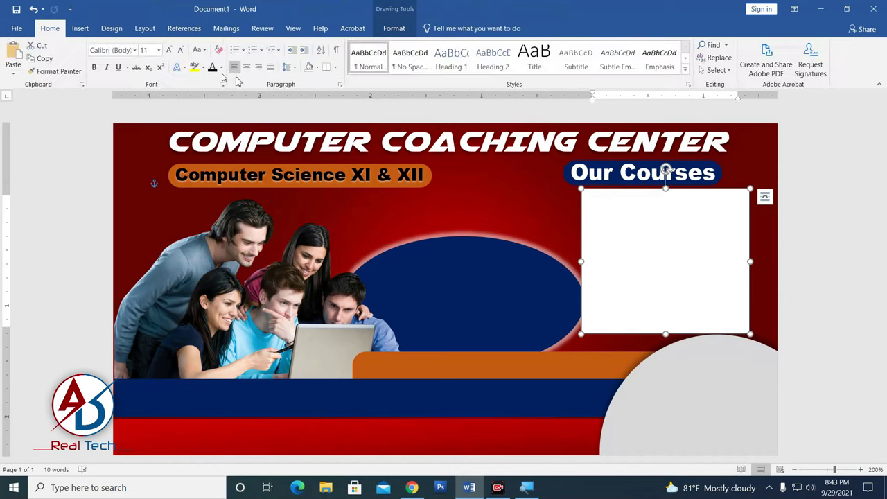
pyautogui.click(411, 63)
pyautogui.click(633, 224)
pyautogui.click(180, 51)
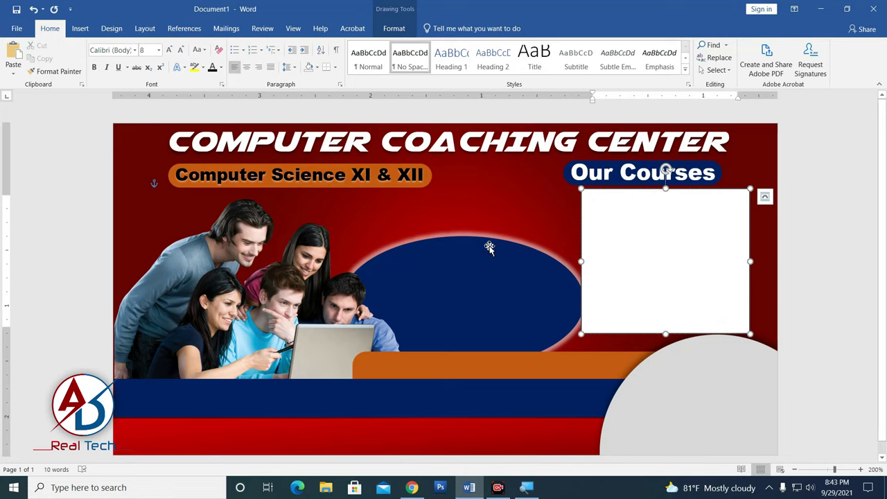
pyautogui.click(239, 52)
pyautogui.write('Application Diploma')
pyautogui.press('Return')
pyautogui.write('Hardware ')
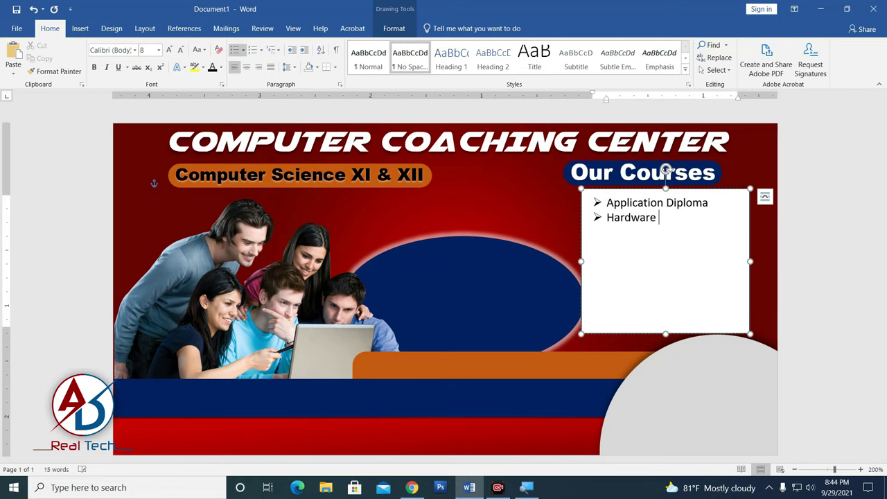
pyautogui.write('Training Web Design Graphic Design Logo & Ad Design Computer Basic Computer Ner')
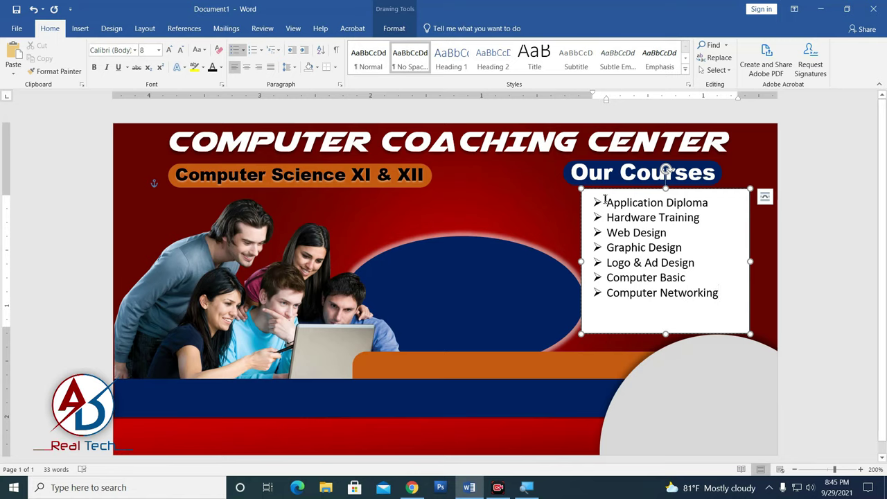
# - Remove the course box's fill and outline and adjust its height to the list
pyautogui.moveTo(720, 318); pyautogui.dragTo(609, 200)
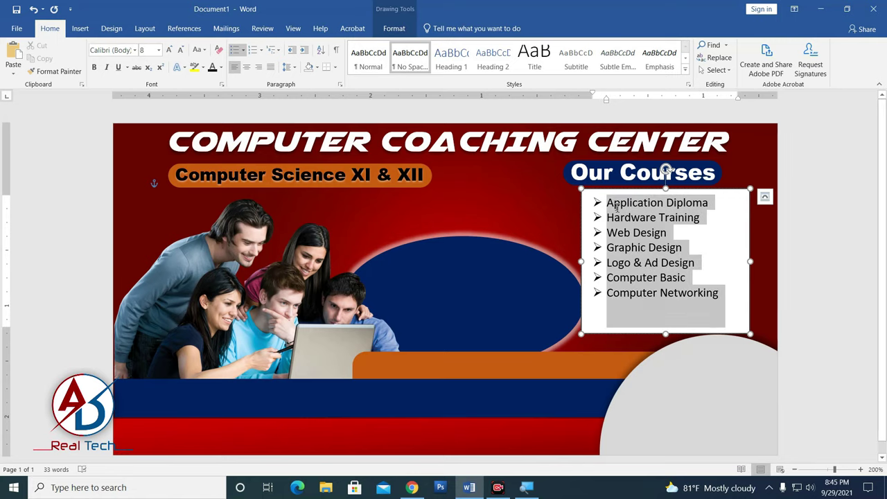
pyautogui.click(395, 28)
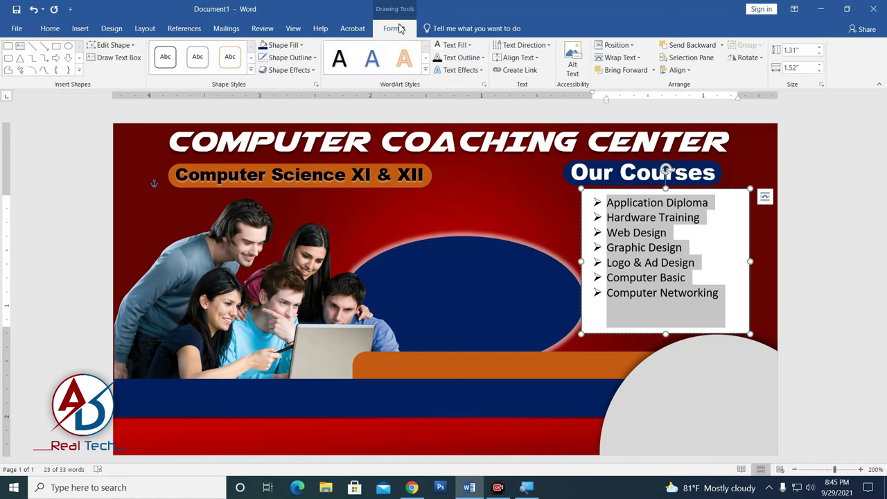
pyautogui.click(298, 45)
pyautogui.click(291, 168)
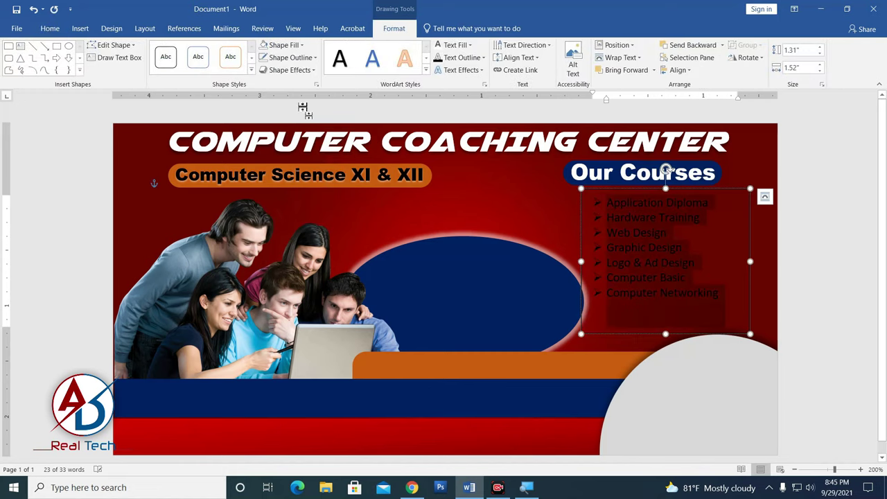
pyautogui.click(291, 58)
pyautogui.click(300, 180)
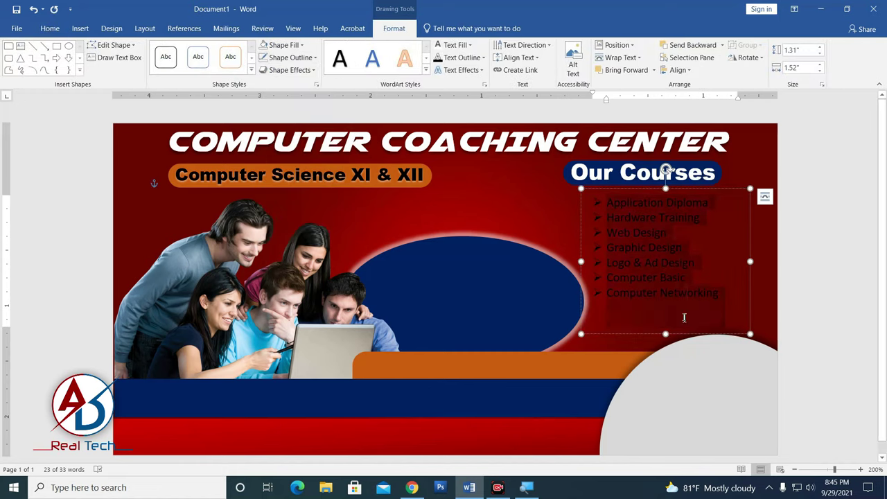
pyautogui.moveTo(665, 334); pyautogui.dragTo(666, 306)
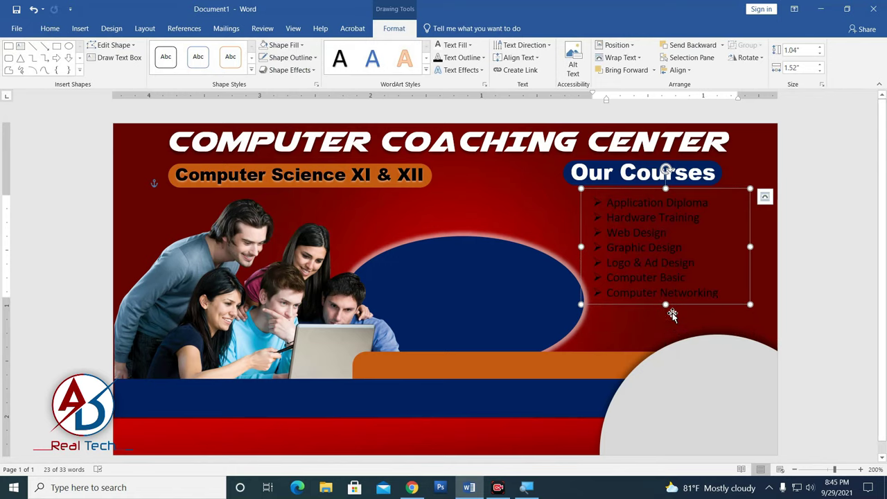
pyautogui.moveTo(665, 306); pyautogui.dragTo(665, 315)
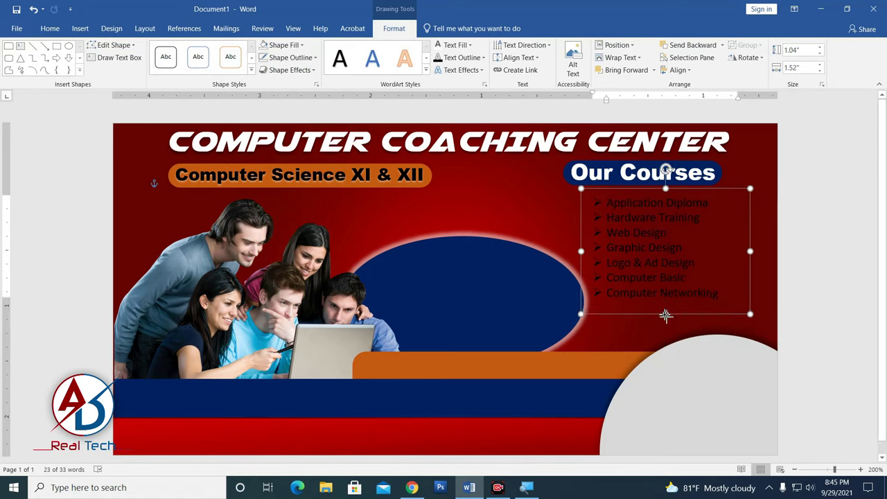
# - Make the course text white at 10 pt and enlarge the box to show Computer Networking
pyautogui.click(454, 45)
pyautogui.click(437, 82)
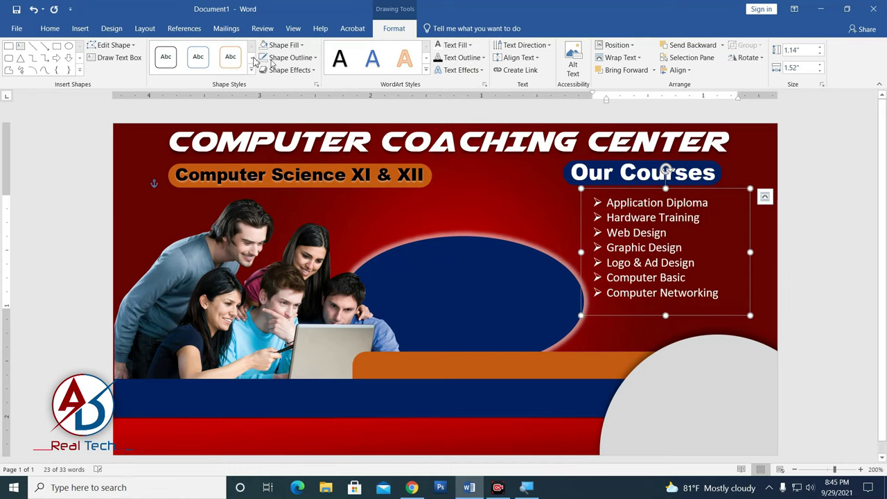
pyautogui.click(50, 29)
pyautogui.click(171, 53)
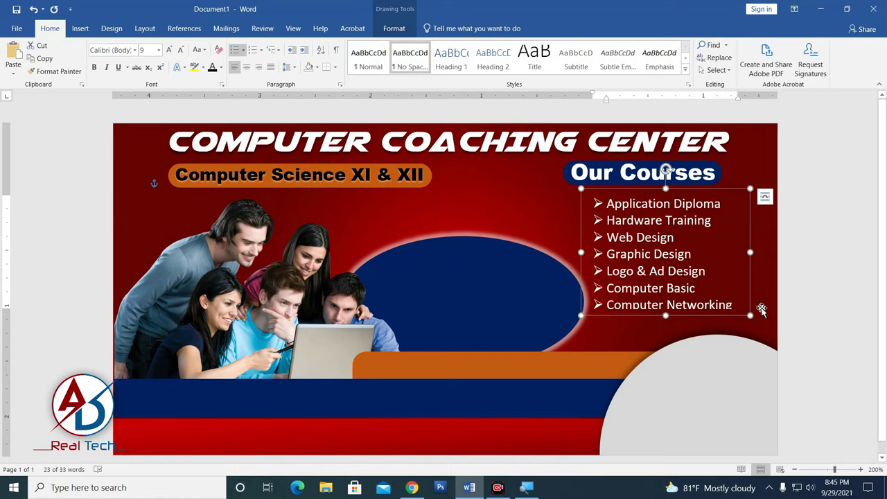
pyautogui.moveTo(749, 316); pyautogui.dragTo(757, 324)
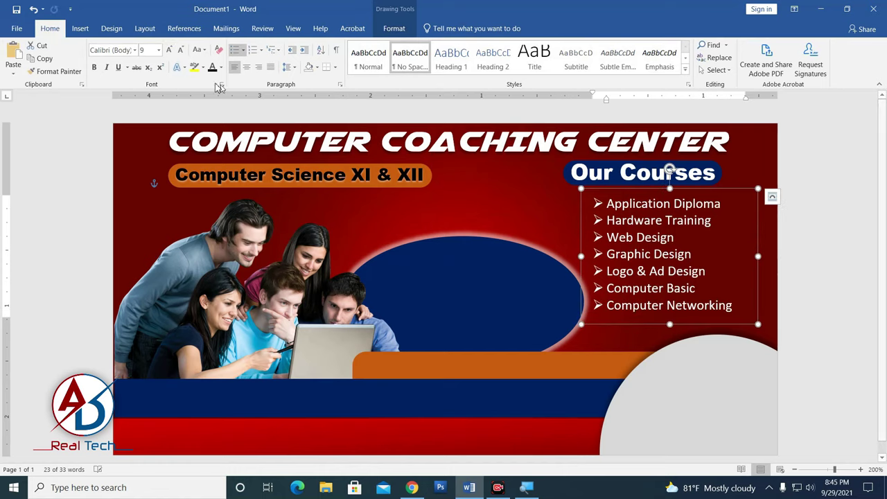
pyautogui.click(168, 50)
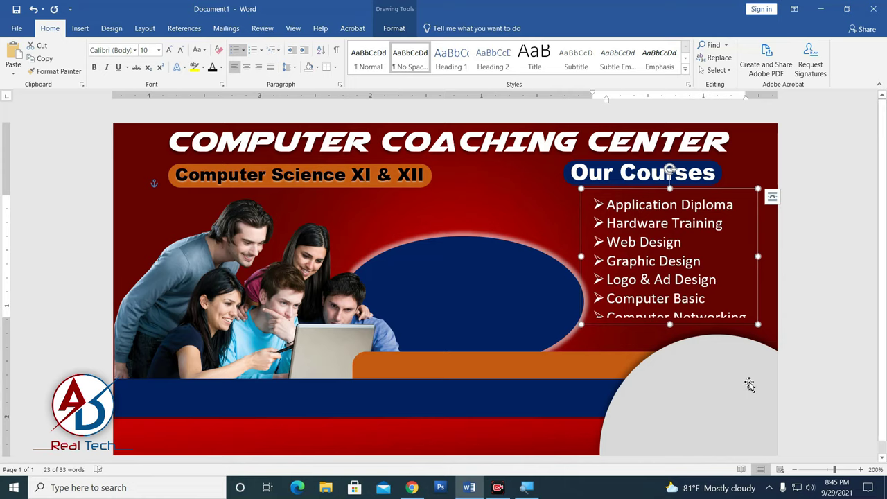
pyautogui.moveTo(669, 324); pyautogui.dragTo(670, 337)
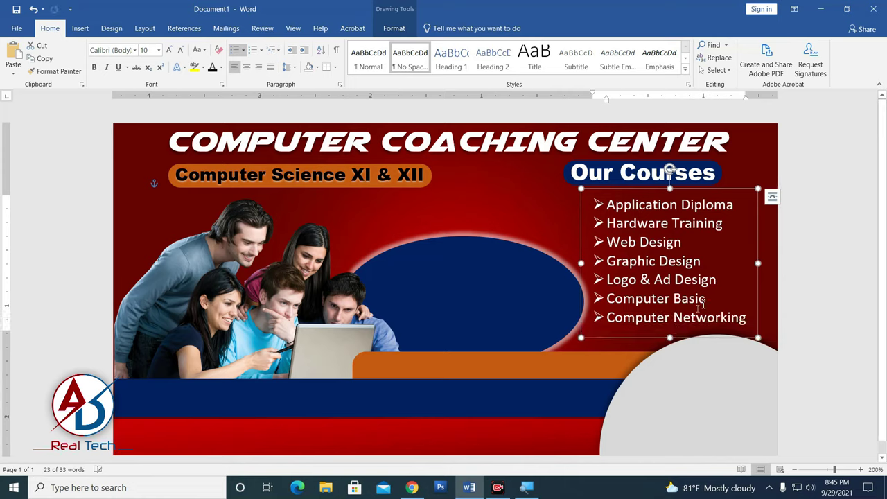
pyautogui.press('Up')
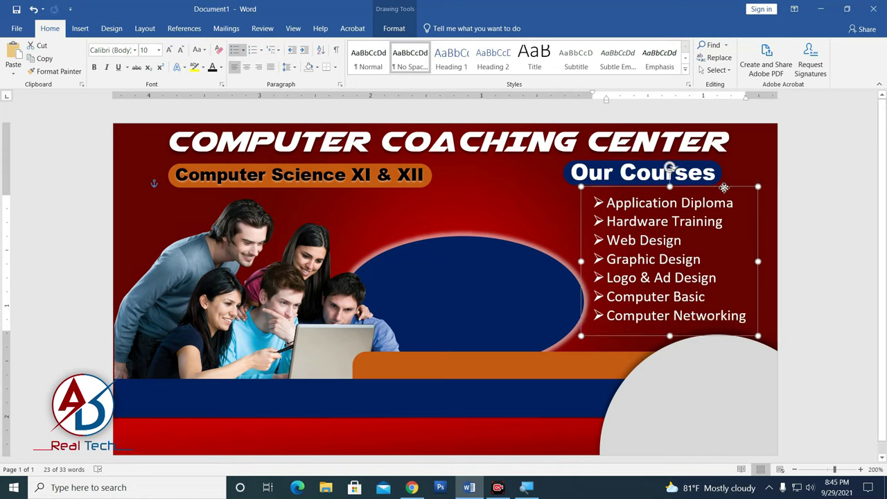
pyautogui.click(846, 284)
pyautogui.scroll(-3, 586, 288)
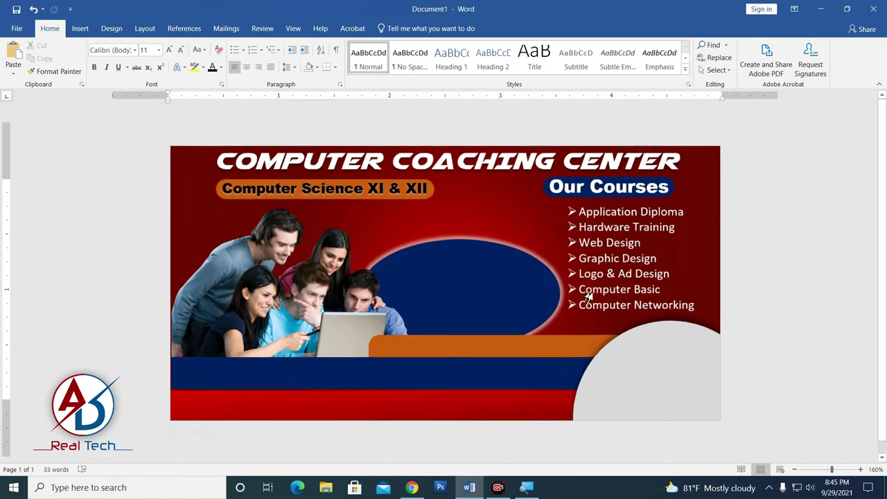
# - Make the course list text bold Alegreya Sans Medium
pyautogui.click(637, 200)
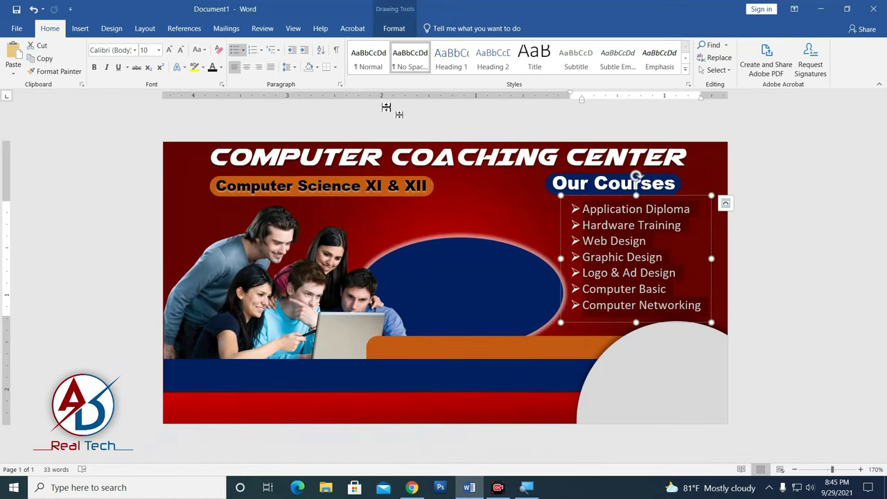
pyautogui.click(135, 52)
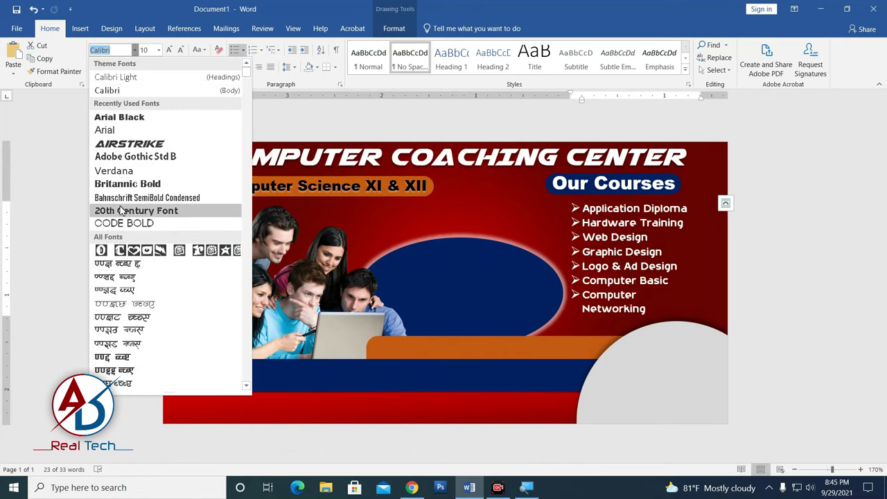
pyautogui.scroll(-4, 119, 221)
pyautogui.scroll(-4, 119, 277)
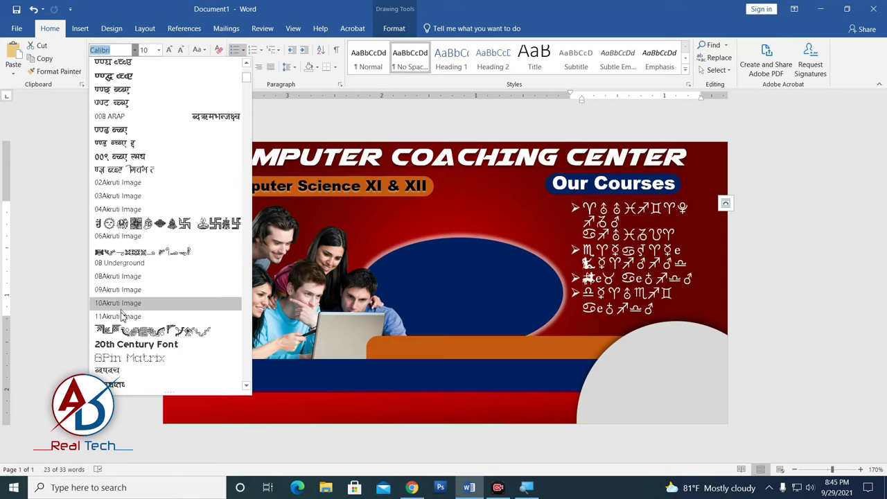
pyautogui.scroll(-4, 122, 312)
pyautogui.scroll(-4, 123, 320)
pyautogui.scroll(-4, 125, 291)
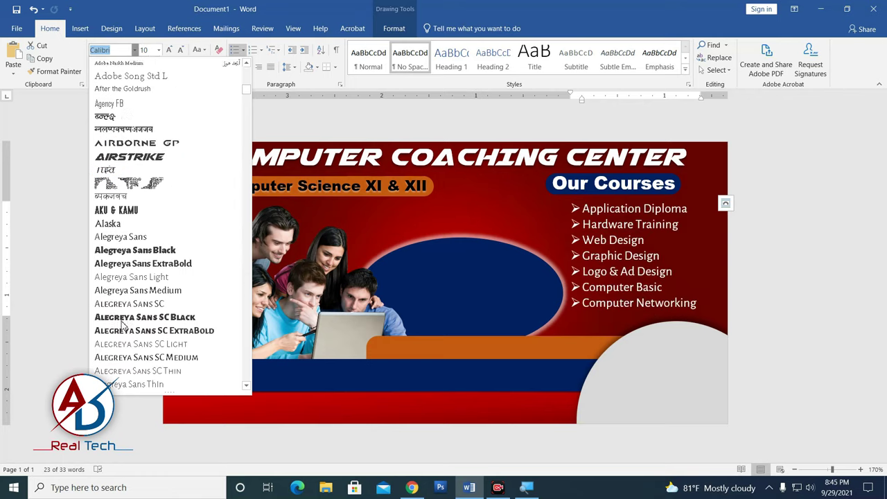
pyautogui.scroll(-2, 135, 257)
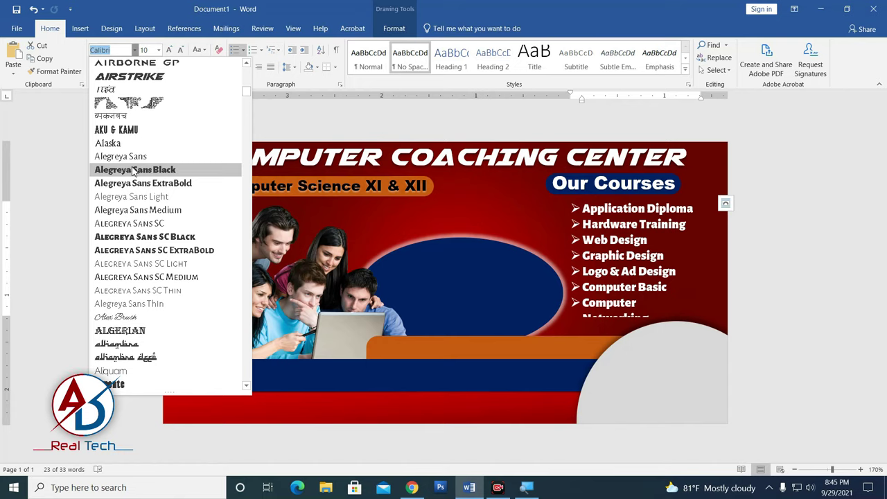
pyautogui.click(136, 209)
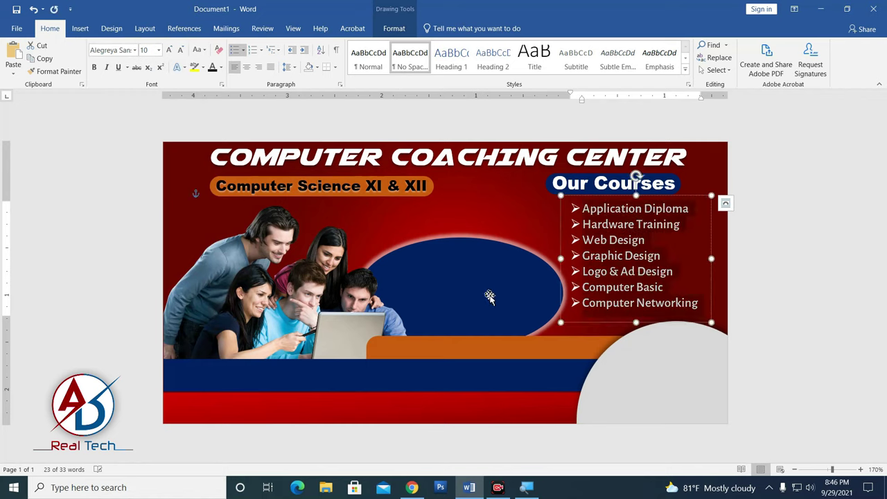
pyautogui.click(95, 68)
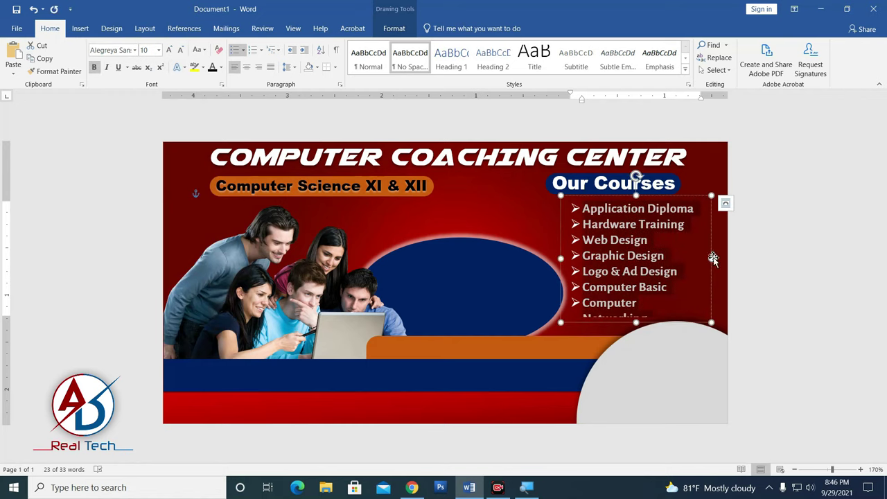
# - Widen the course box so Computer Networking fits on one line, and nudge it into place
pyautogui.moveTo(713, 259); pyautogui.dragTo(721, 260)
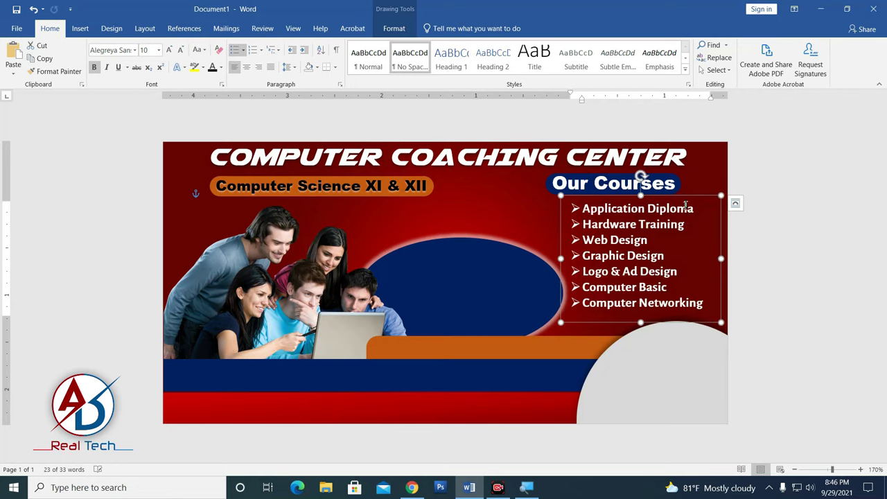
pyautogui.moveTo(684, 199); pyautogui.dragTo(679, 196)
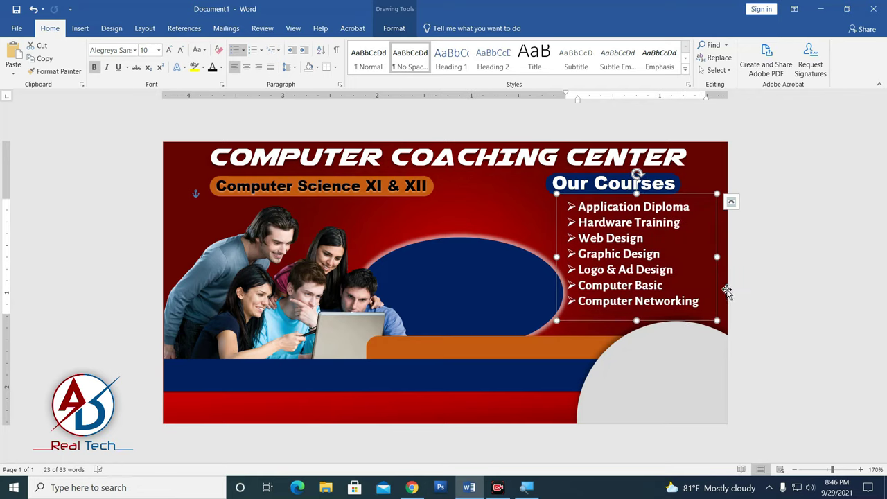
pyautogui.press('Right')
pyautogui.press('Right')
pyautogui.click(513, 313)
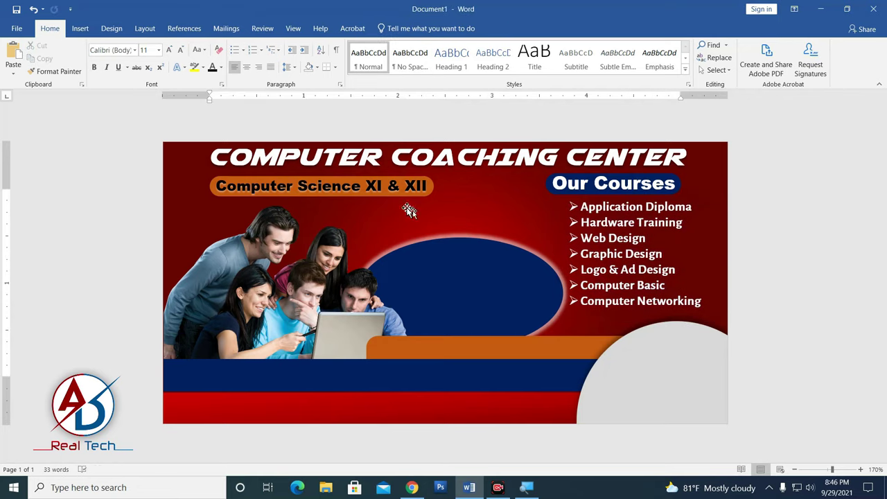
# - Duplicate the Our Courses box and move the copy into the blue oval
pyautogui.click(568, 183)
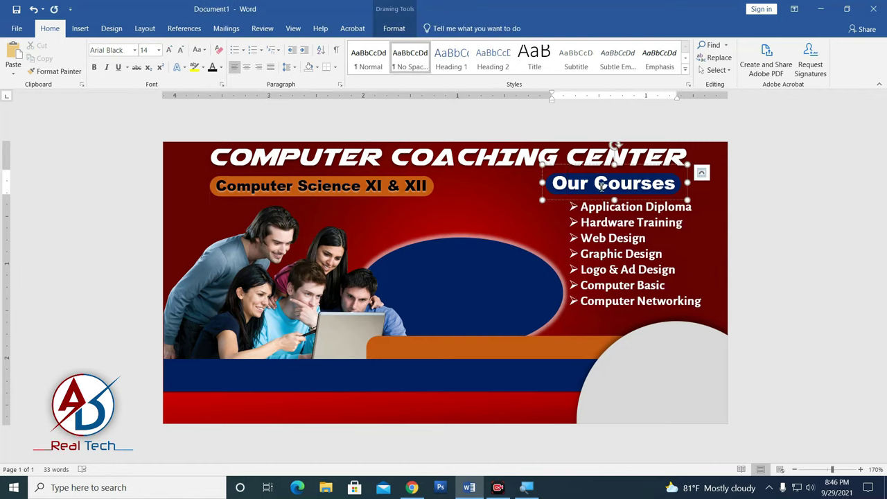
pyautogui.click(597, 203)
pyautogui.hotkey('ctrl', 'd')
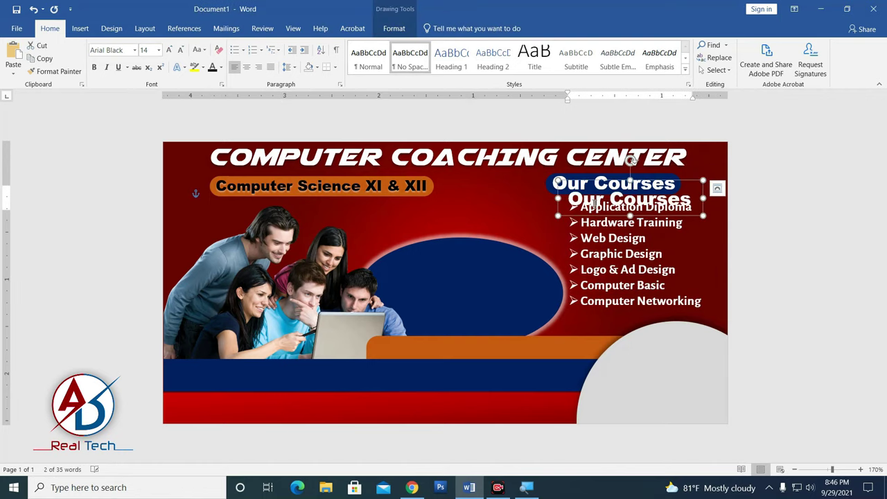
pyautogui.moveTo(595, 219); pyautogui.dragTo(452, 277)
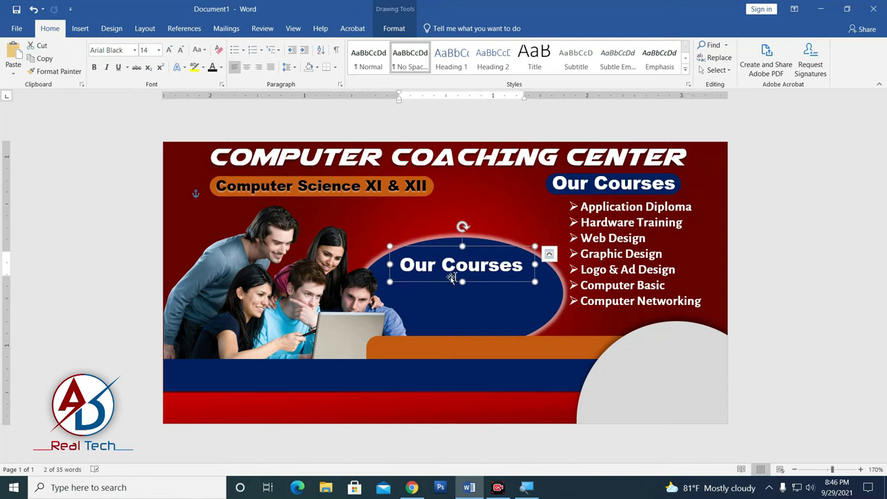
# - Replace the copy's text with 'School Syllabus &' and start a second line
pyautogui.click(470, 269)
pyautogui.click(506, 280)
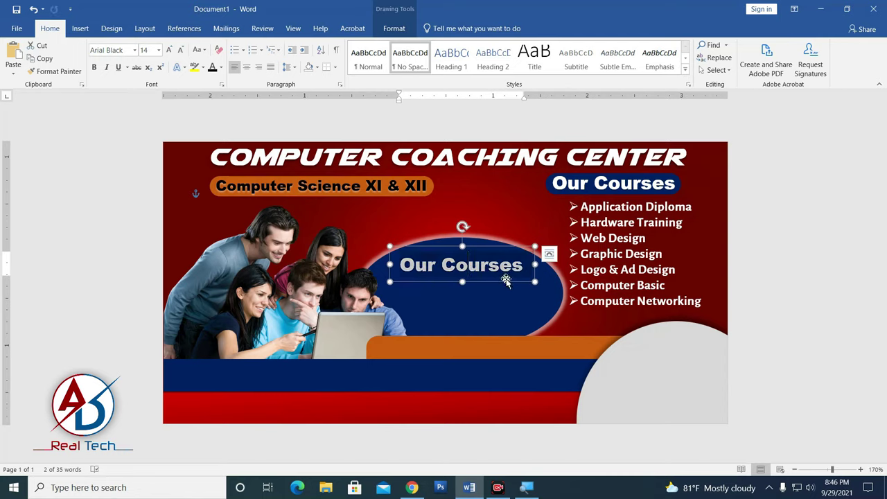
pyautogui.write('School Sylilabus &')
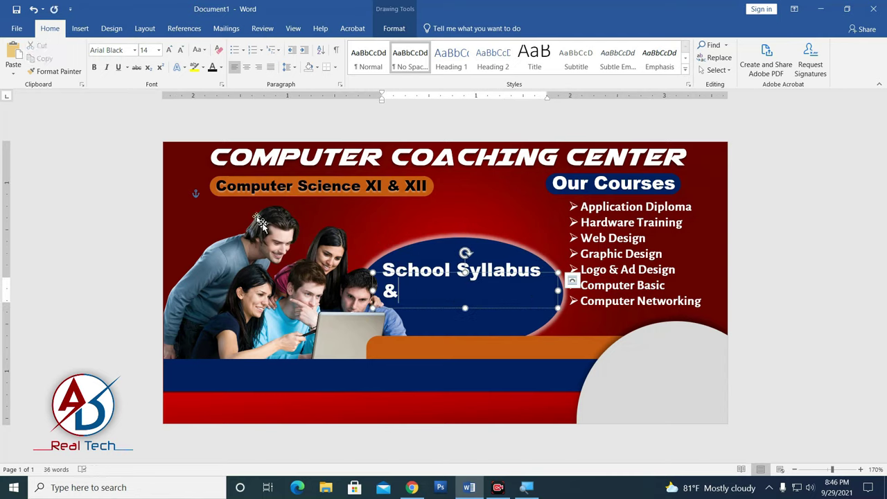
pyautogui.press('Return')
# - Finish the oval text with 'Certificate Training' on its second line
pyautogui.write('Certificate Training')
pyautogui.click(520, 250)
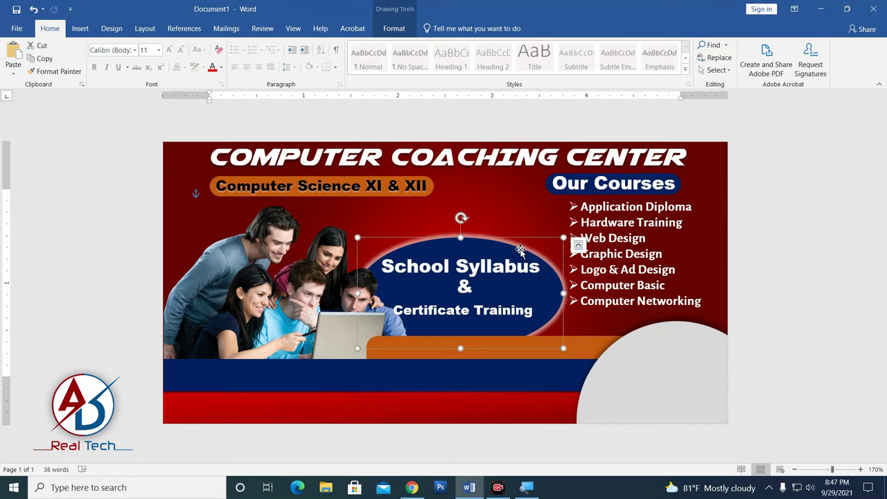
pyautogui.scroll(-3, 520, 249)
pyautogui.click(523, 337)
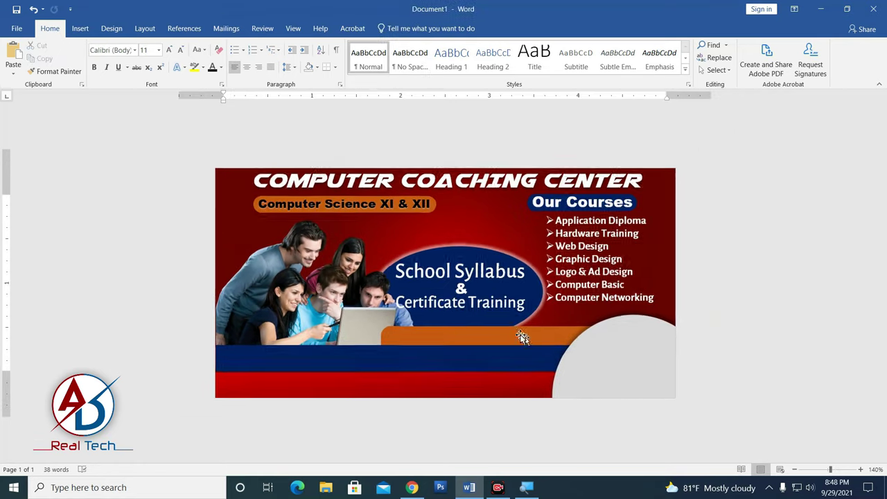
# - Select the orange bar shape, then deselect it
pyautogui.scroll(-5, 539, 351)
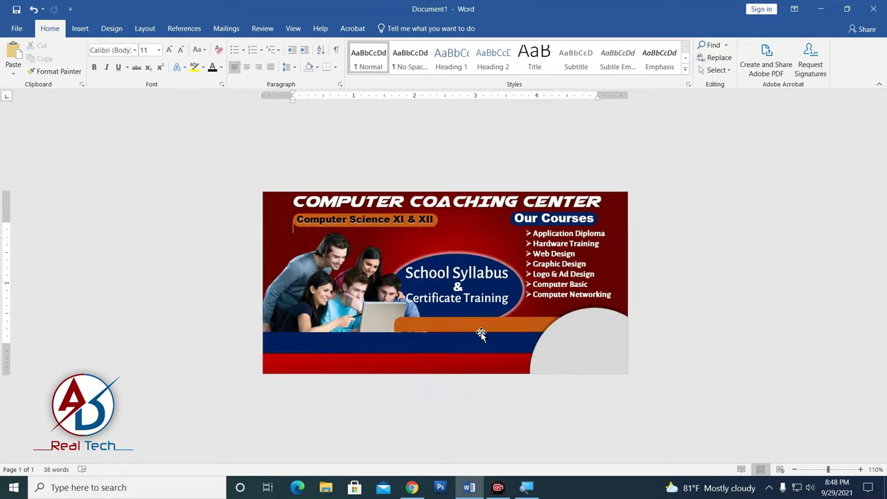
pyautogui.scroll(-3, 489, 356)
pyautogui.scroll(4, 421, 272)
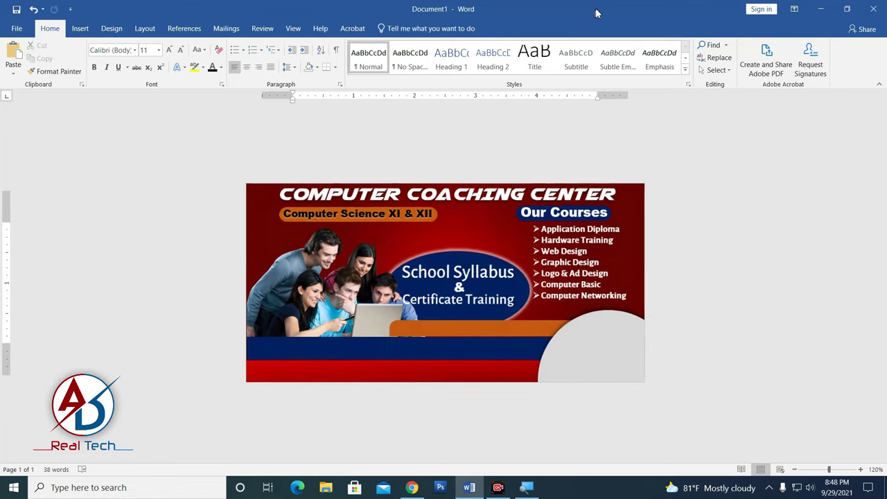
pyautogui.click(450, 330)
pyautogui.click(804, 303)
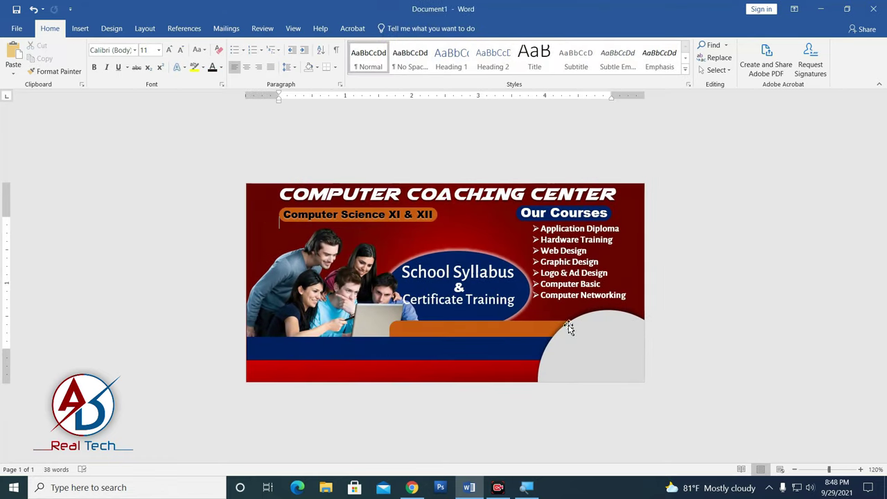
# - Copy the Computer Science XI & XII box and place the duplicate on the orange bar
pyautogui.click(353, 214)
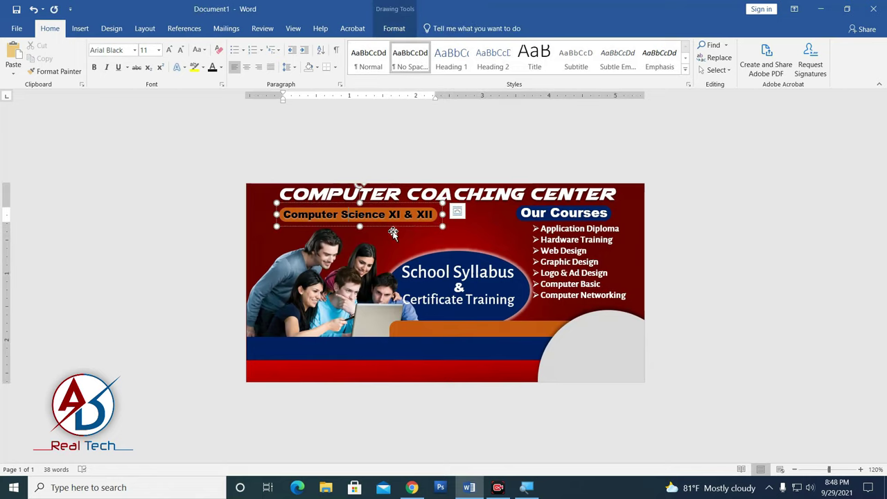
pyautogui.hotkey('ctrl', 'c')
pyautogui.hotkey('ctrl', 'v')
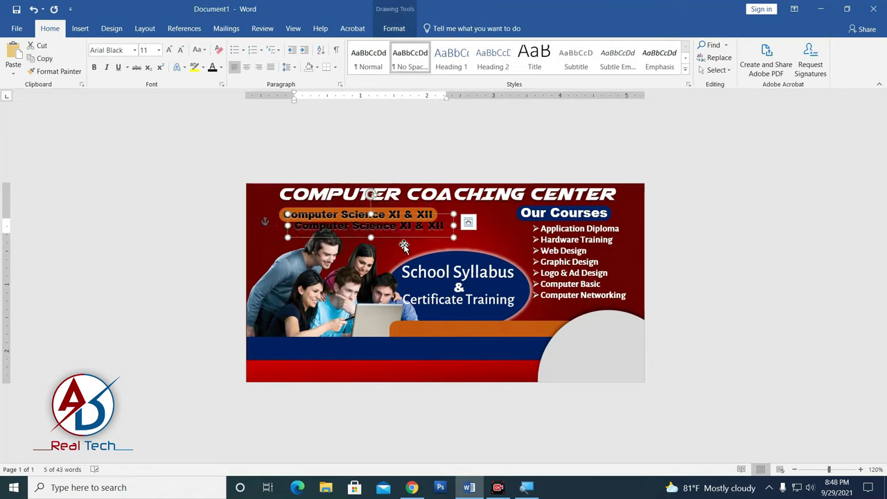
pyautogui.moveTo(404, 246); pyautogui.dragTo(506, 342)
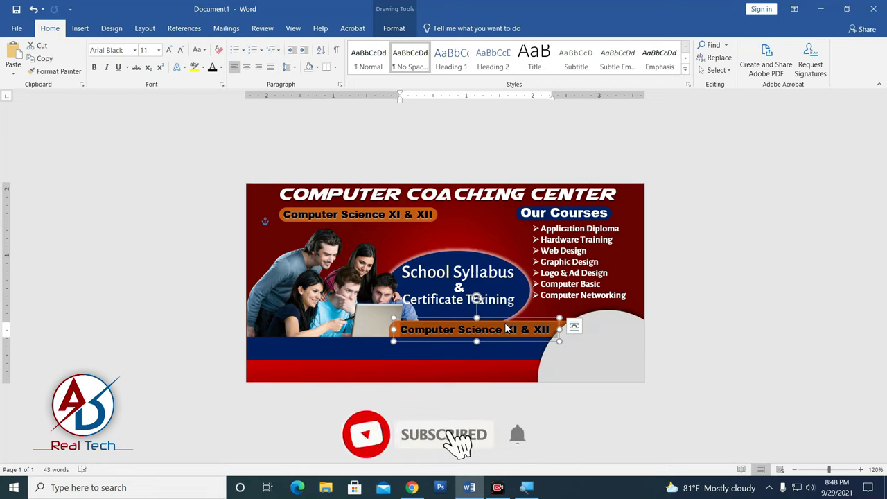
# - Enter the Taught by text in Calibri and correct the misspelling to 'Experienced'
pyautogui.write('Tau')
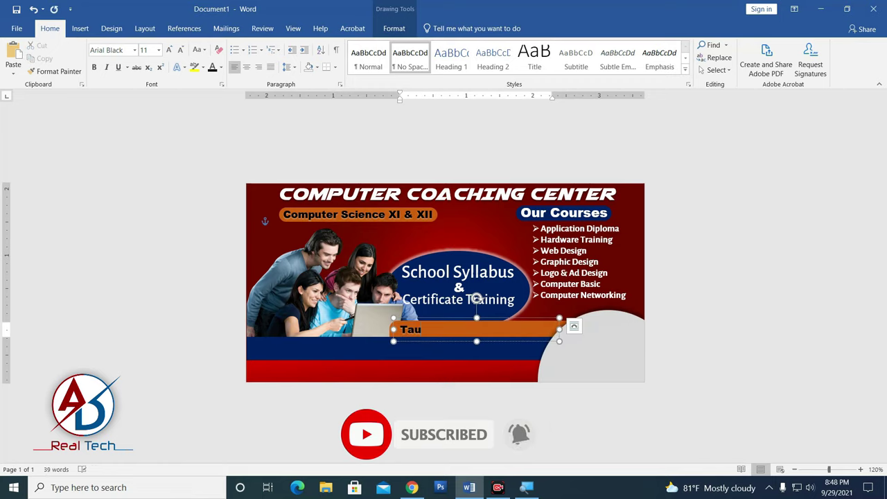
pyautogui.write('ced Teacher')
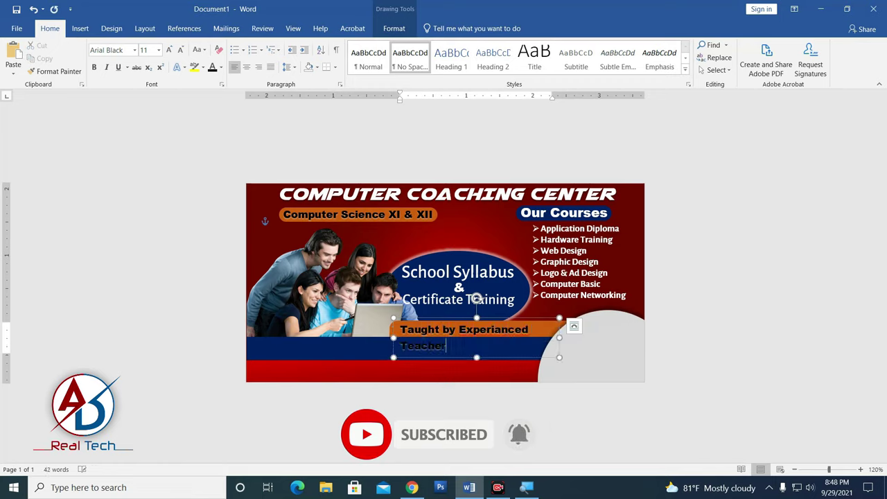
pyautogui.hotkey('ctrl', 'a')
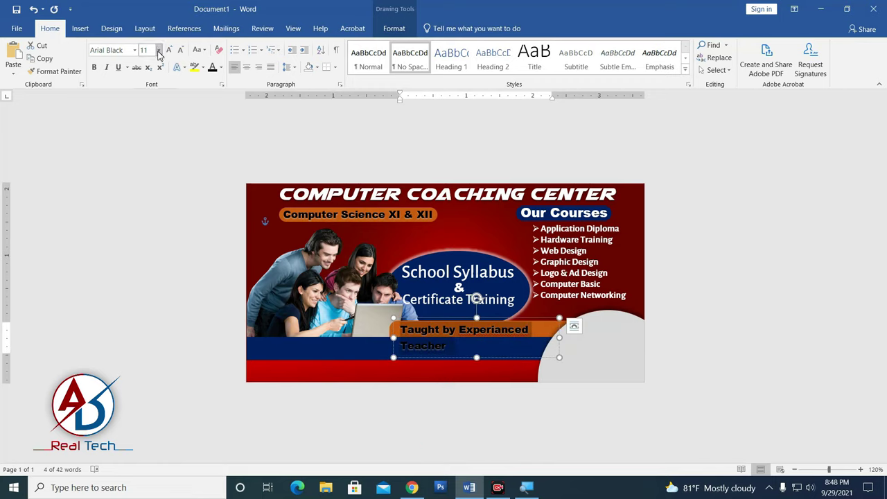
pyautogui.click(135, 50)
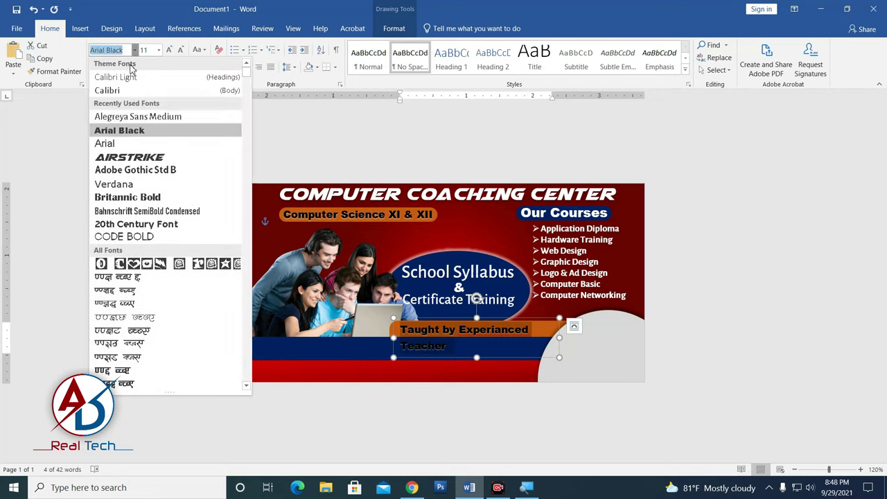
pyautogui.click(111, 95)
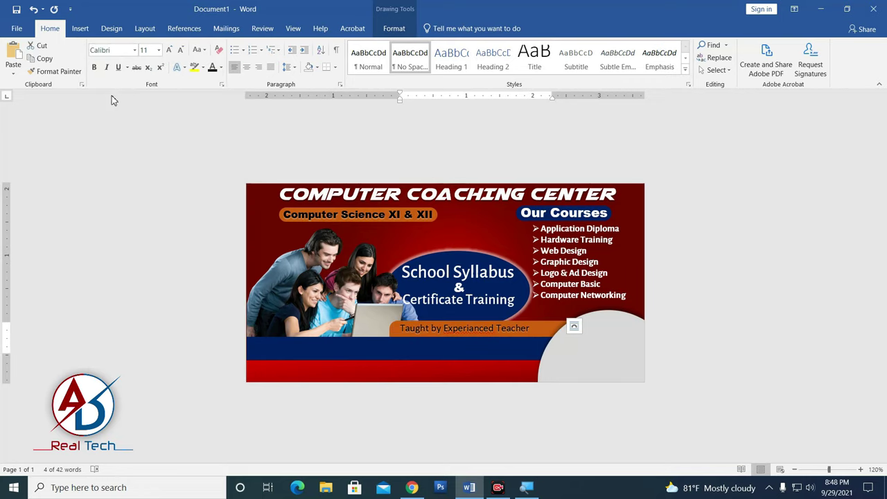
pyautogui.rightClick(464, 331)
pyautogui.click(440, 153)
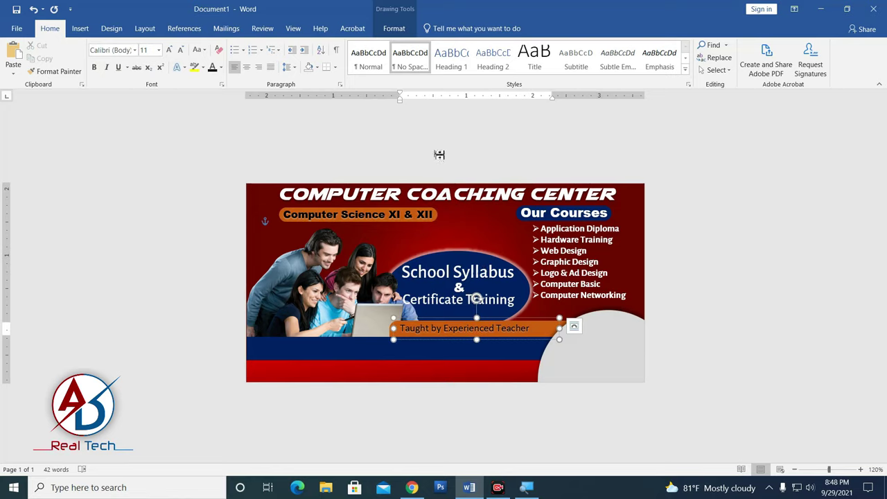
# - Make 'Taught by Experienced Teacher' bold 12 pt on one line, nudging the box right
pyautogui.click(540, 319)
pyautogui.click(168, 52)
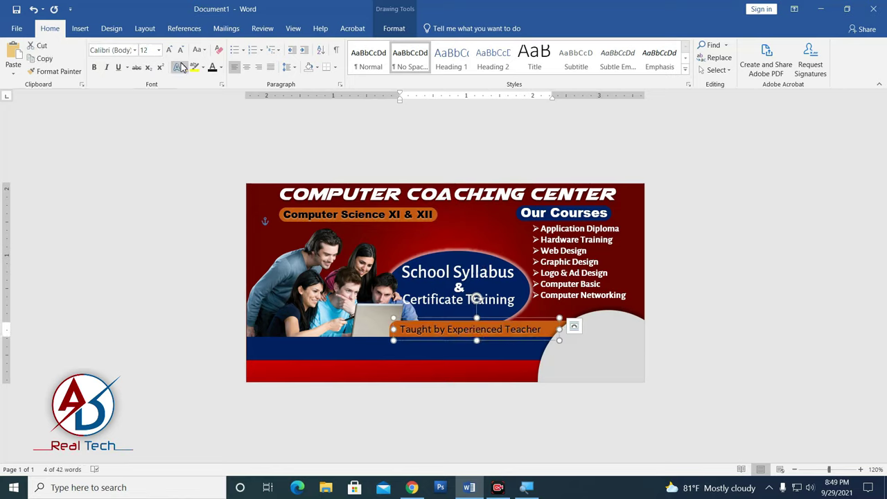
pyautogui.click(167, 52)
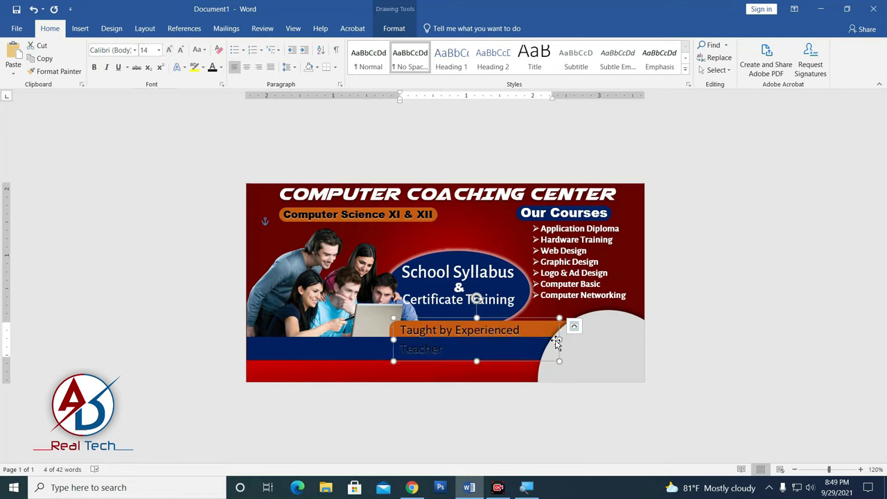
pyautogui.moveTo(559, 338)
pyautogui.mouseDown()
pyautogui.moveTo(576, 338)
pyautogui.moveTo(538, 318)
pyautogui.mouseUp()
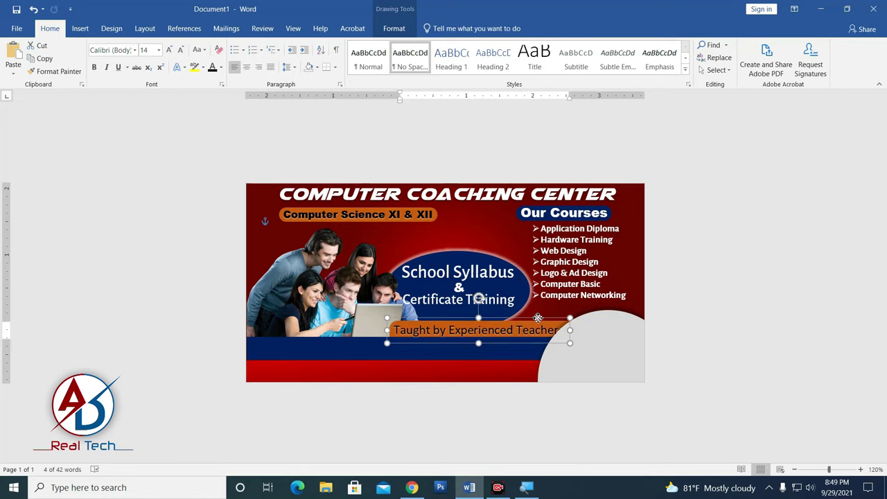
pyautogui.click(182, 51)
pyautogui.click(94, 66)
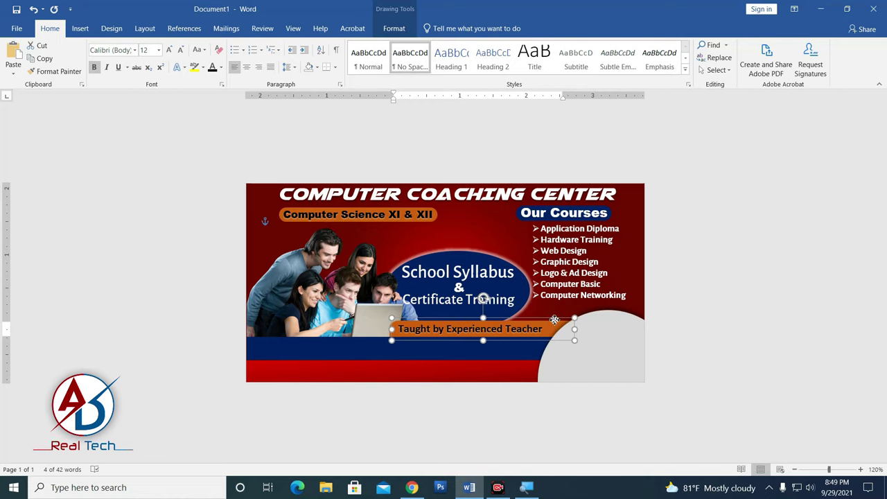
pyautogui.moveTo(550, 319); pyautogui.dragTo(555, 320)
pyautogui.click(756, 370)
pyautogui.keyDown('ctrl'); pyautogui.scroll(2, 499, 317); pyautogui.keyUp('ctrl')
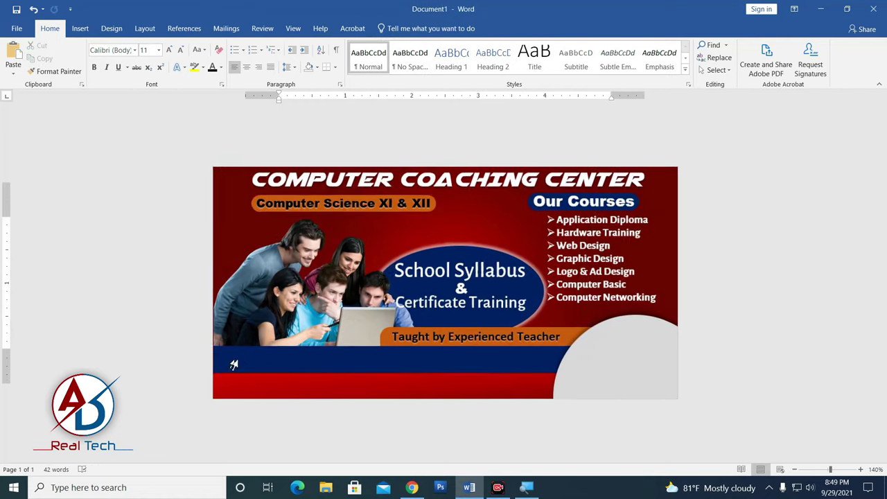
# - Copy the Our Courses box to the navy bar and replace its text with two slash-separated phone numbers
pyautogui.click(552, 206)
pyautogui.moveTo(548, 217)
pyautogui.keyDown('ctrl'); pyautogui.mouseDown()
pyautogui.moveTo(561, 230)
pyautogui.moveTo(254, 373)
pyautogui.mouseUp(); pyautogui.keyUp('ctrl')
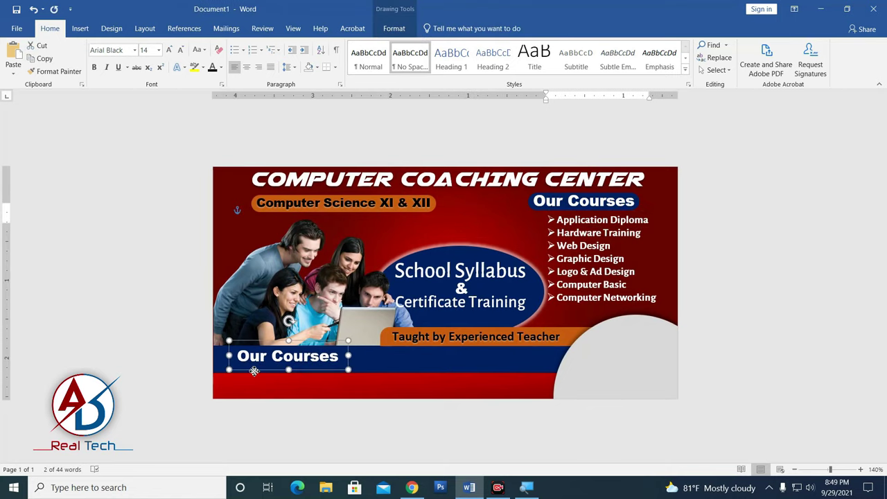
pyautogui.press('Delete')
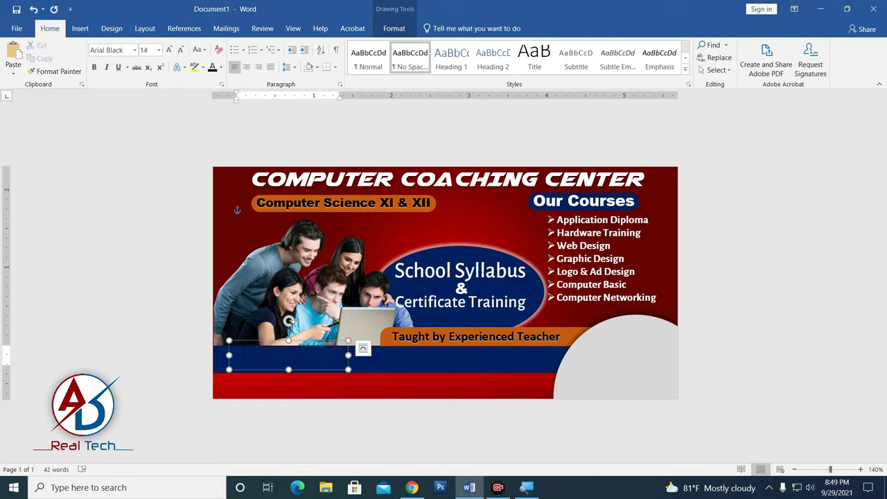
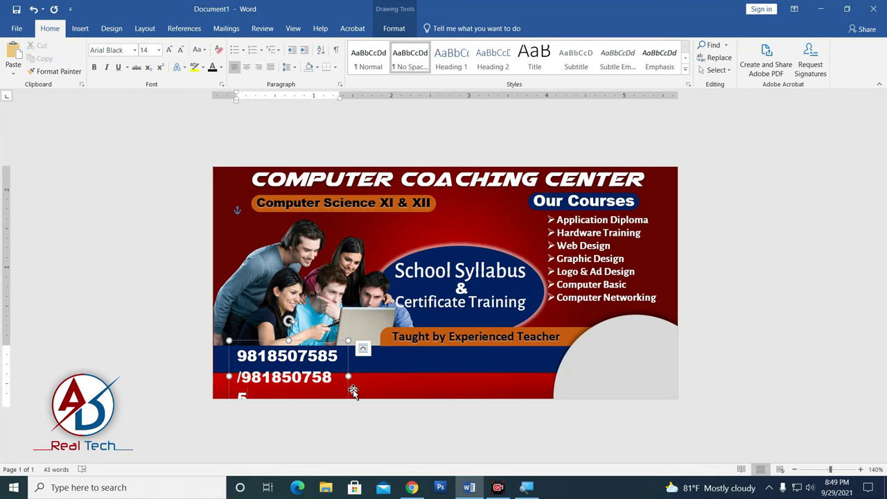
pyautogui.moveTo(349, 377); pyautogui.dragTo(480, 357)
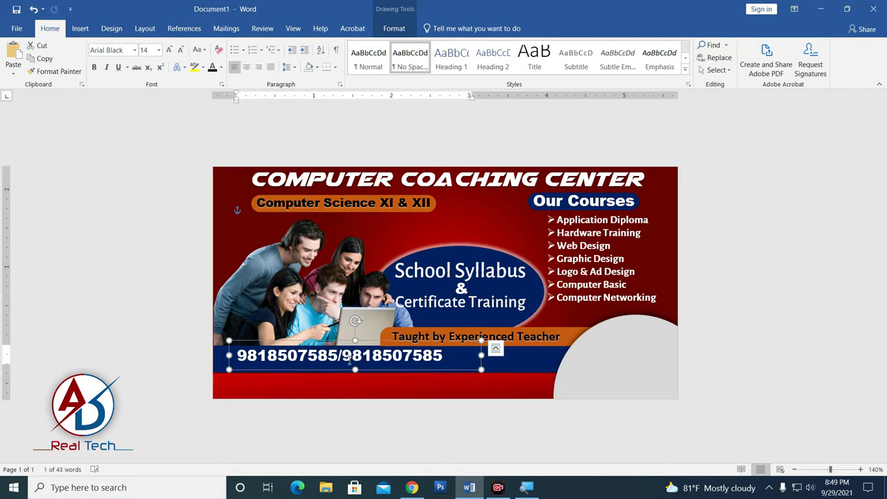
pyautogui.press('Right')
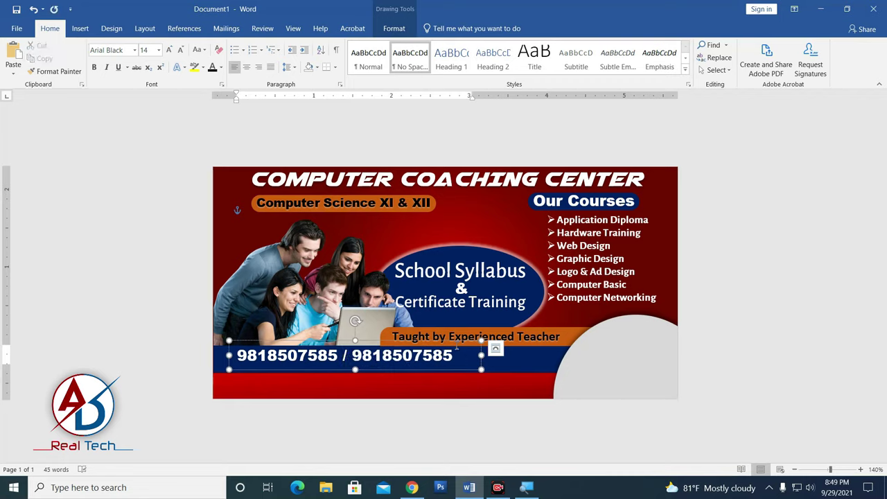
# - Enlarge the phone numbers to 20 pt, widen the box to one line, and nudge it right
pyautogui.hotkey('ctrl', 'a')
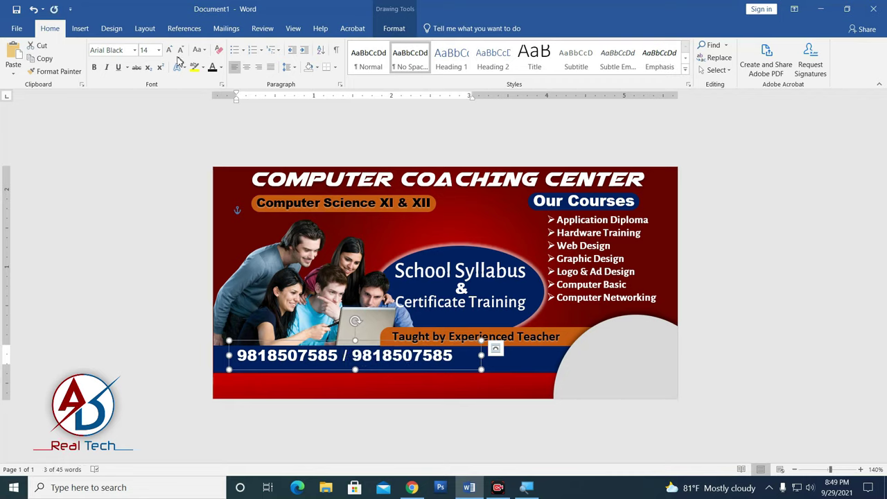
pyautogui.click(168, 50)
pyautogui.click(168, 50)
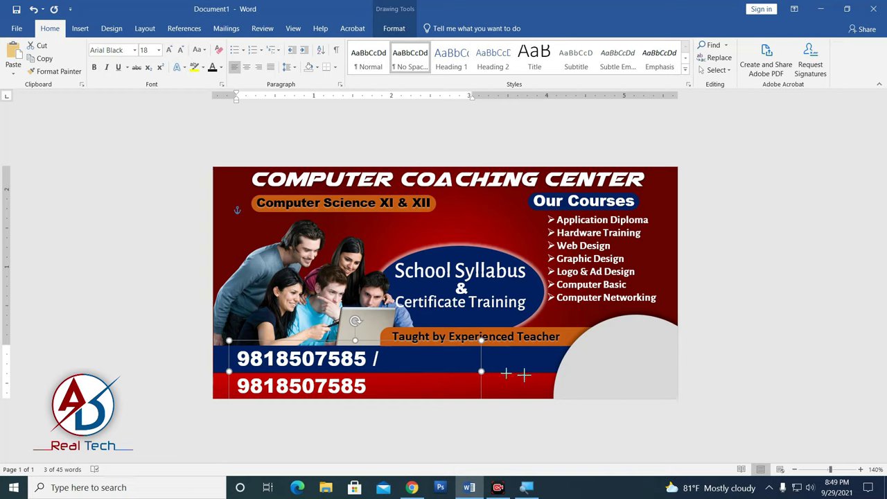
pyautogui.moveTo(484, 372); pyautogui.dragTo(576, 367)
pyautogui.click(169, 50)
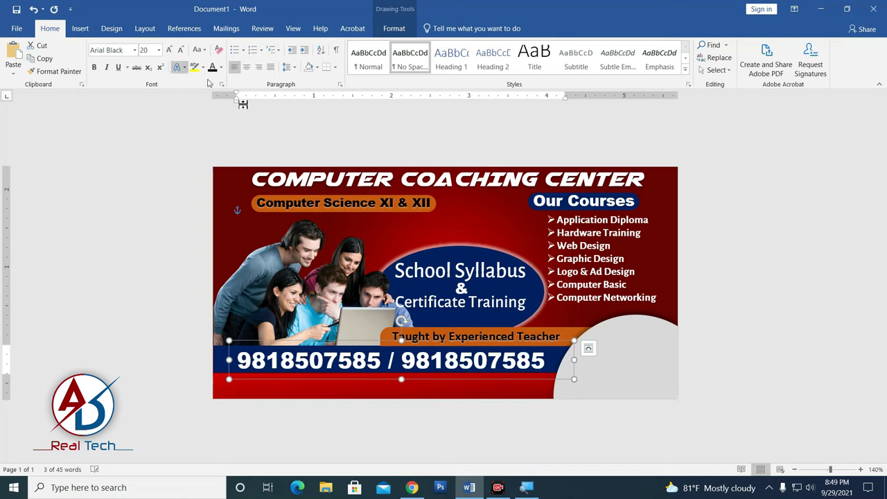
pyautogui.moveTo(538, 338); pyautogui.dragTo(547, 340)
pyautogui.click(802, 316)
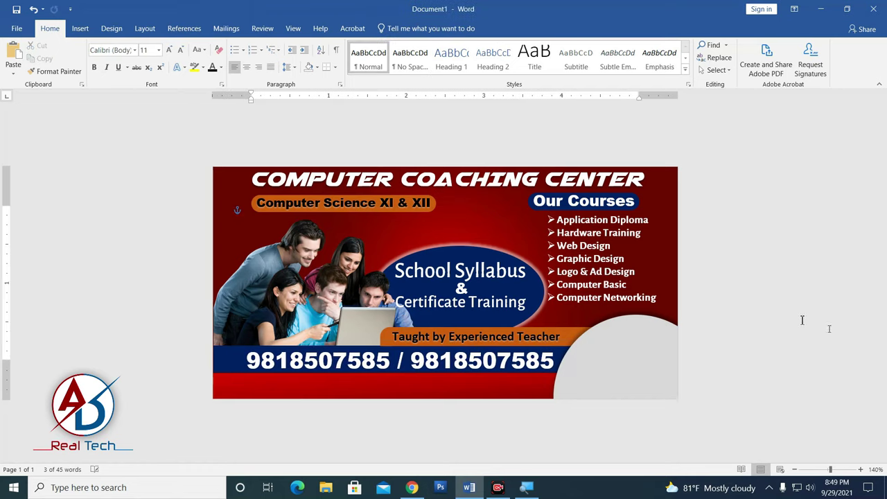
# - Draw a small oval circle on the banner
pyautogui.click(79, 28)
pyautogui.click(167, 58)
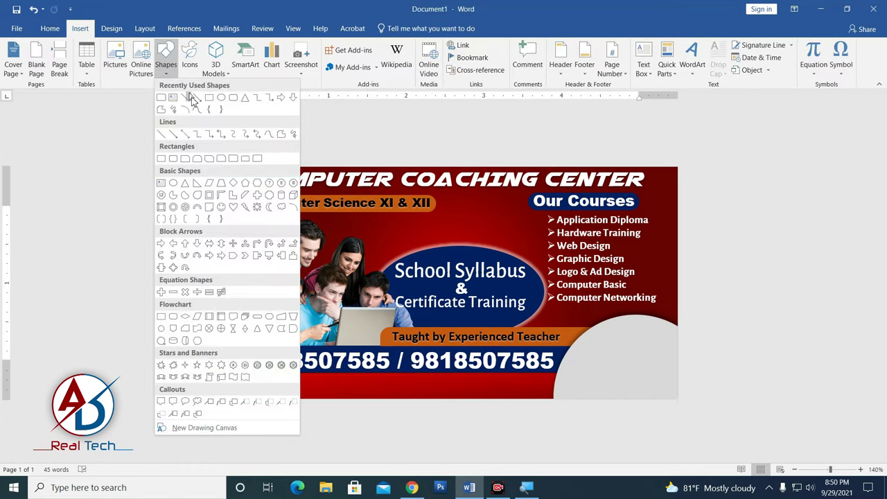
pyautogui.click(221, 99)
pyautogui.moveTo(311, 231); pyautogui.dragTo(339, 247)
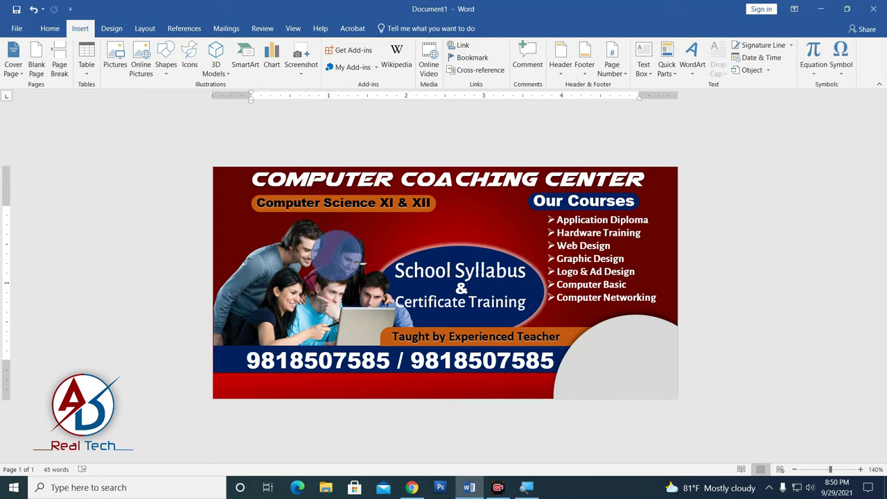
# - Fill the circle dark orange and remove its outline
pyautogui.click(284, 45)
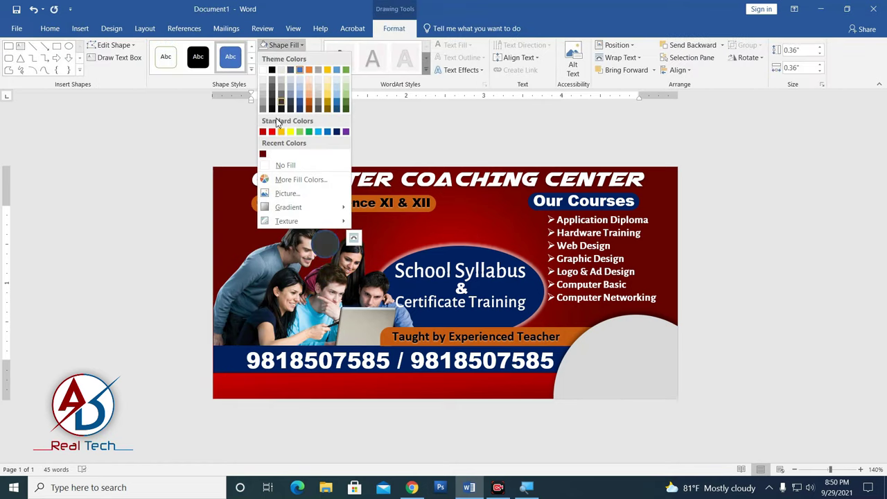
pyautogui.click(263, 70)
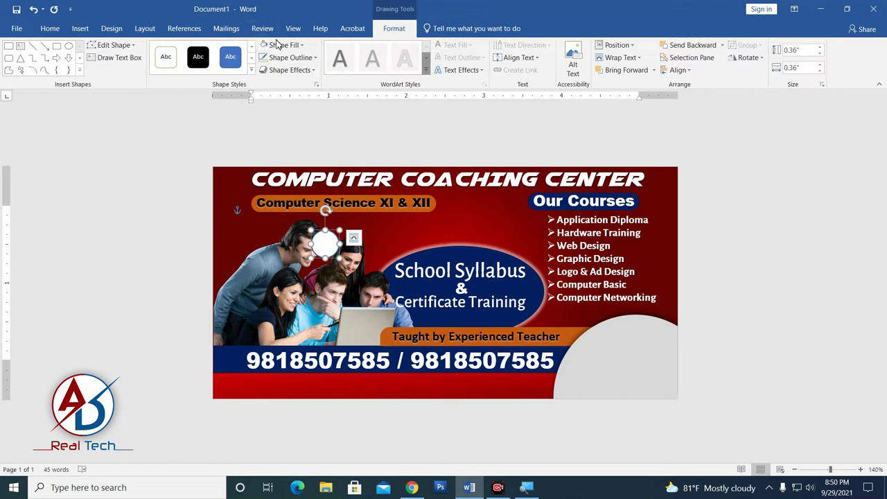
pyautogui.click(278, 45)
pyautogui.click(283, 131)
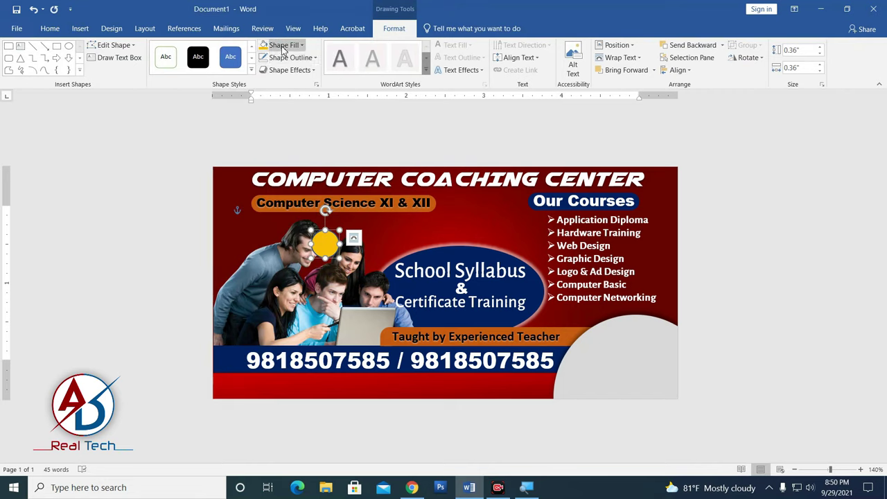
pyautogui.click(278, 45)
pyautogui.click(306, 108)
pyautogui.click(291, 57)
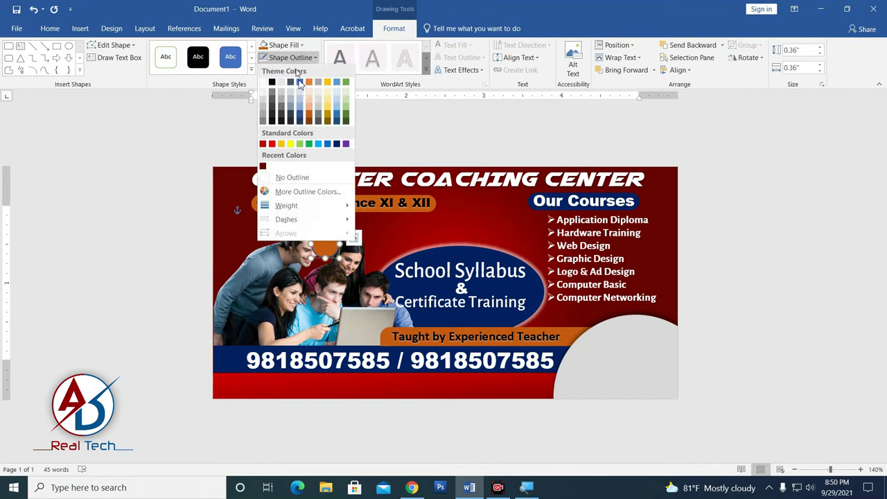
pyautogui.click(283, 178)
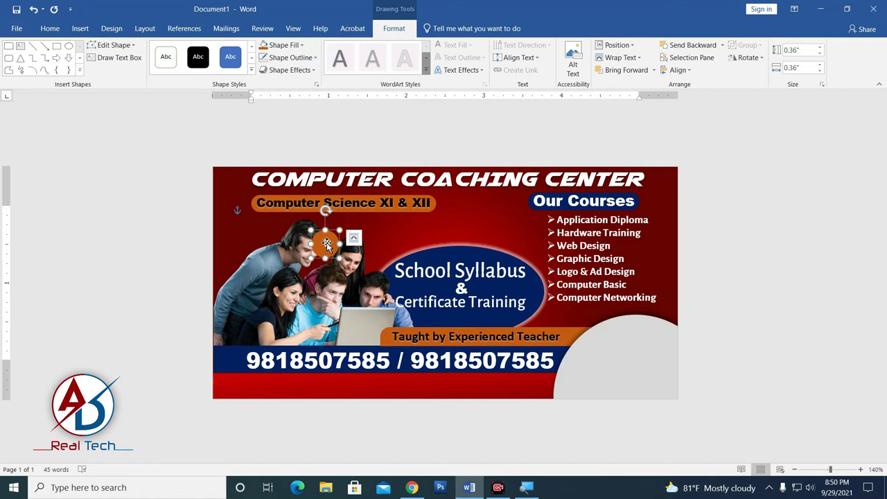
# - Move the circle to the phone bar's left end, shrink it to 0.32 inch, and open Icons
pyautogui.moveTo(327, 244); pyautogui.dragTo(234, 360)
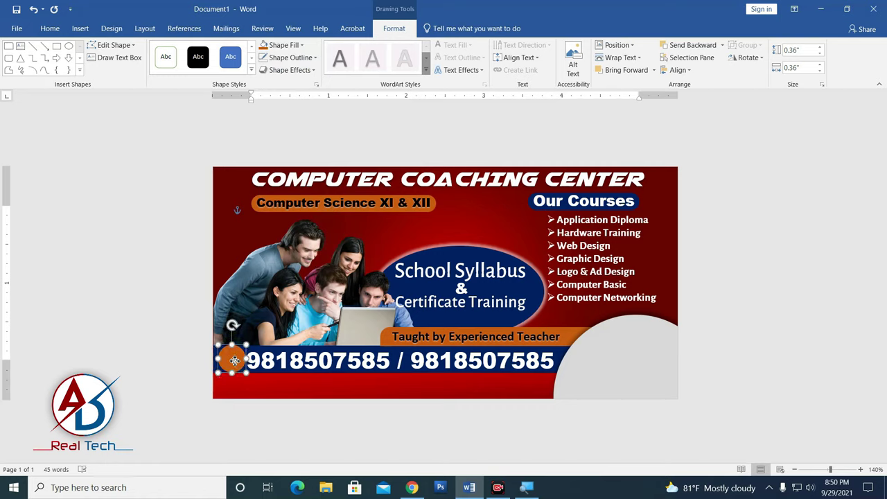
pyautogui.moveTo(248, 343); pyautogui.dragTo(242, 349)
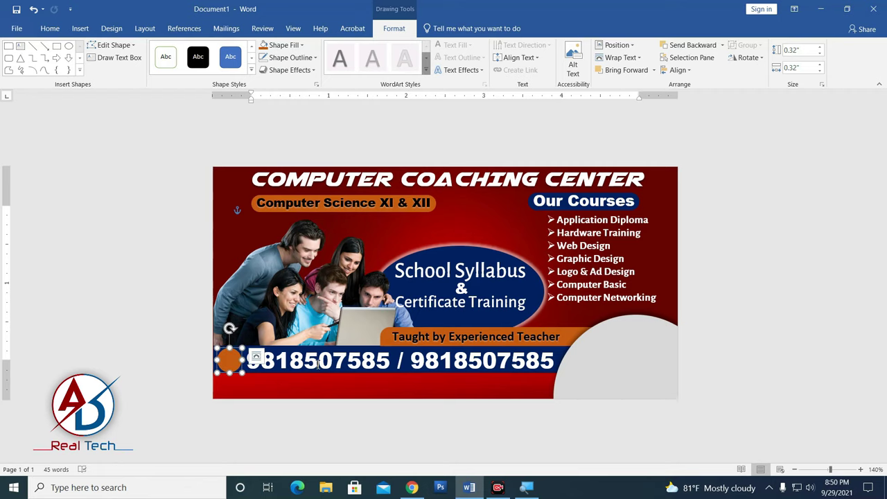
pyautogui.click(686, 350)
pyautogui.keyDown('ctrl'); pyautogui.scroll(4, 219, 373); pyautogui.keyUp('ctrl')
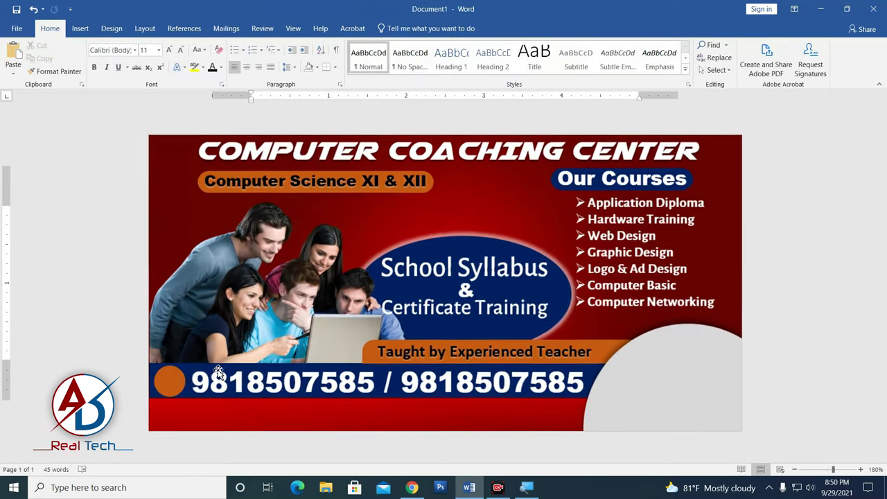
pyautogui.click(179, 383)
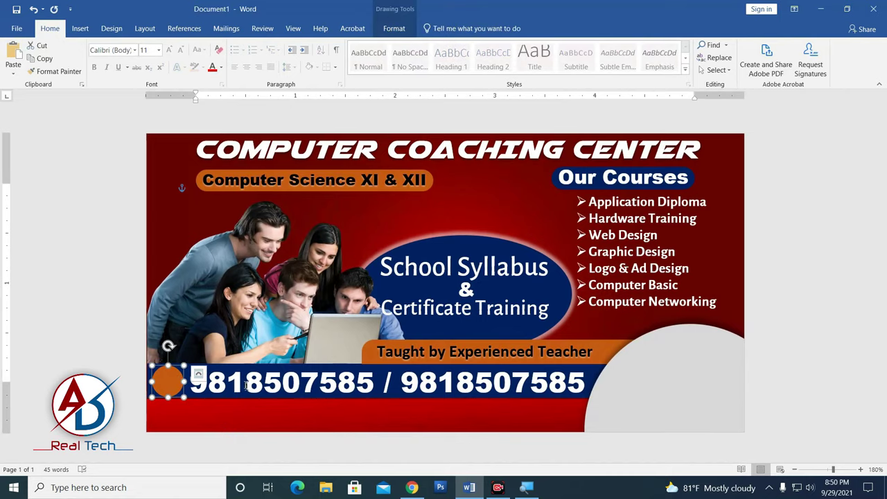
pyautogui.click(80, 29)
pyautogui.click(191, 66)
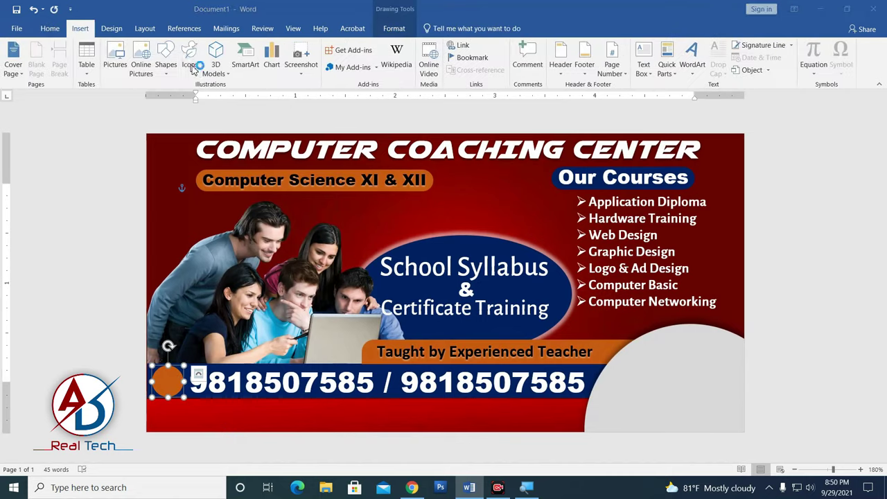
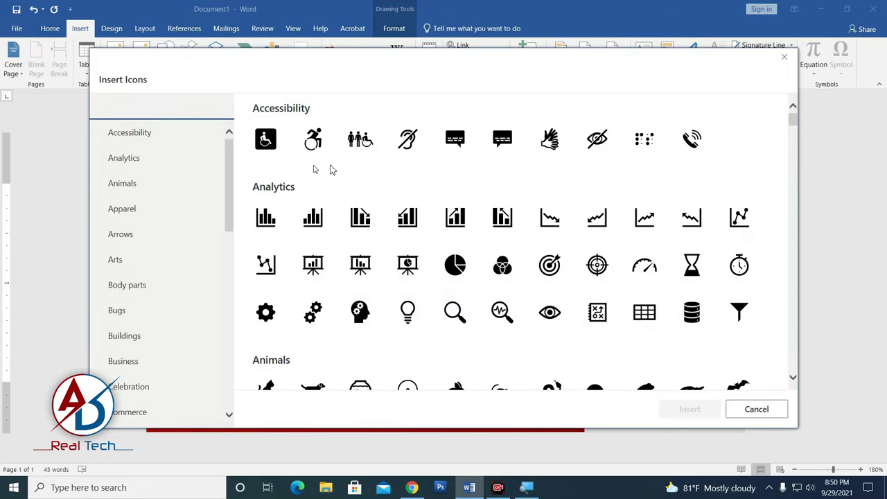
# - Insert the phone icon in front of text and shrink it onto the orange circle beside the phone numbers
pyautogui.scroll(-2, 431, 300)
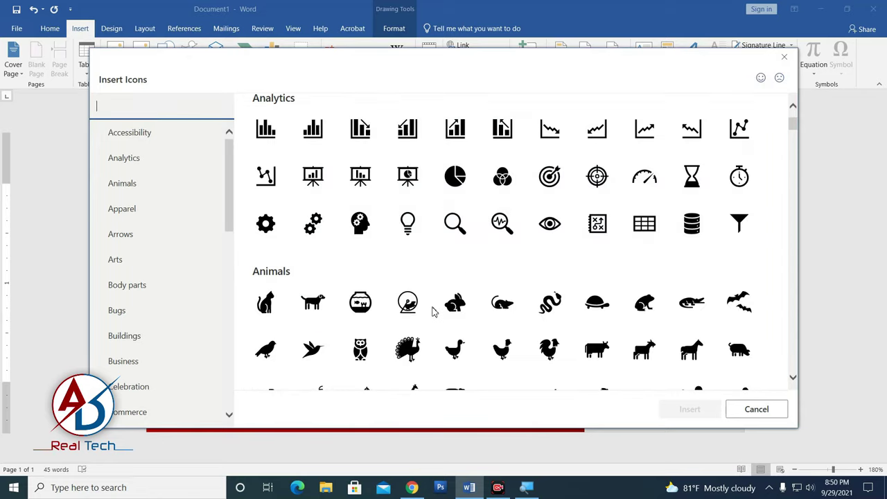
pyautogui.scroll(2, 360, 263)
pyautogui.click(693, 144)
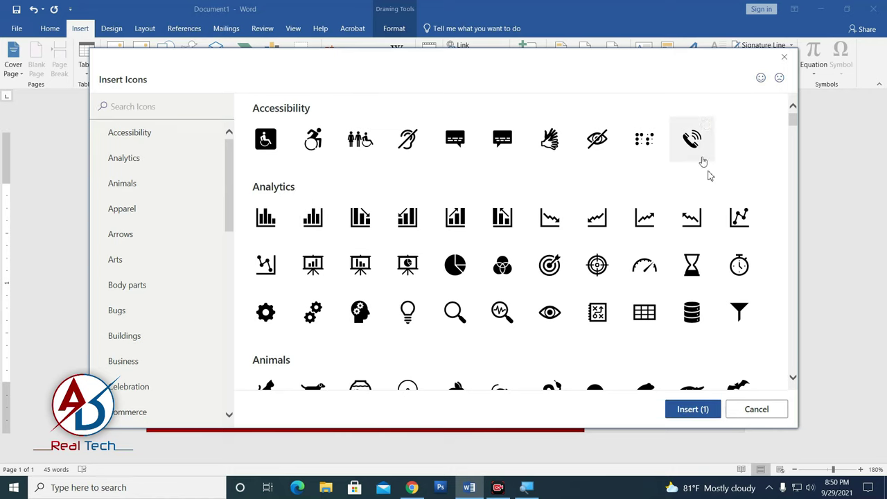
pyautogui.click(690, 409)
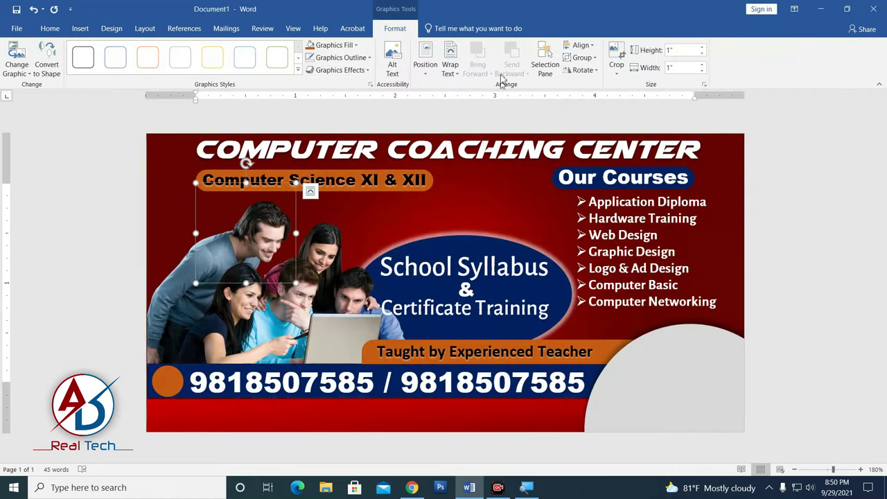
pyautogui.click(451, 66)
pyautogui.click(467, 173)
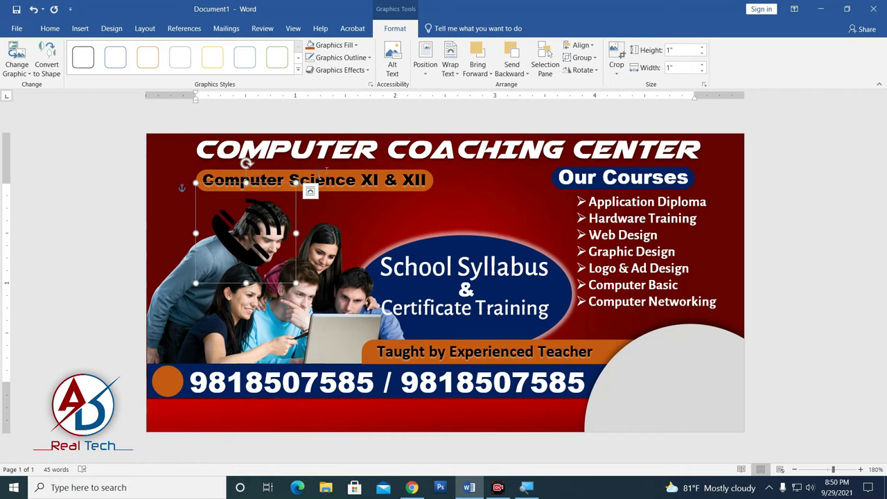
pyautogui.moveTo(293, 184)
pyautogui.mouseDown()
pyautogui.moveTo(219, 261)
pyautogui.moveTo(162, 397)
pyautogui.moveTo(184, 365)
pyautogui.mouseUp()
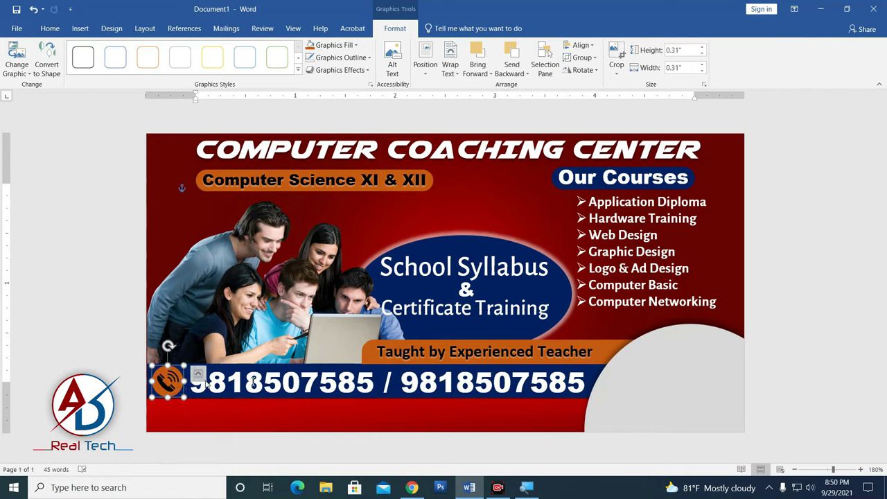
# - Make a copy of the phone-number text box just below the original
pyautogui.click(746, 378)
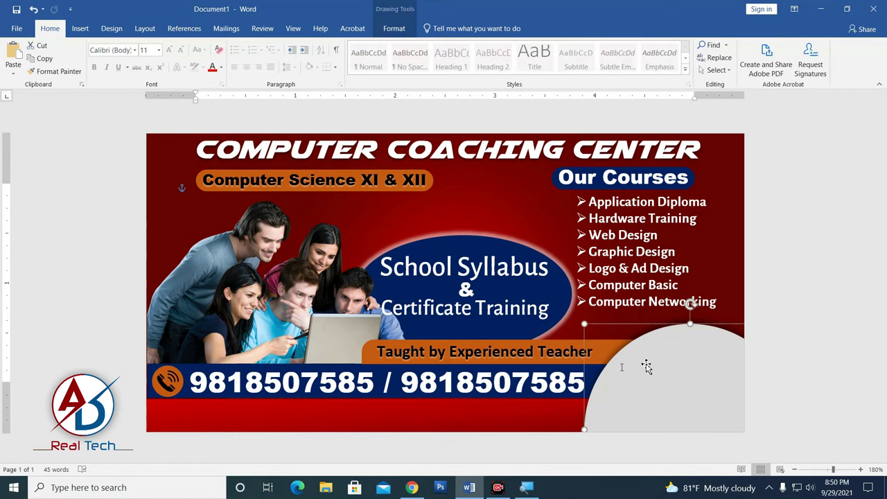
pyautogui.click(789, 310)
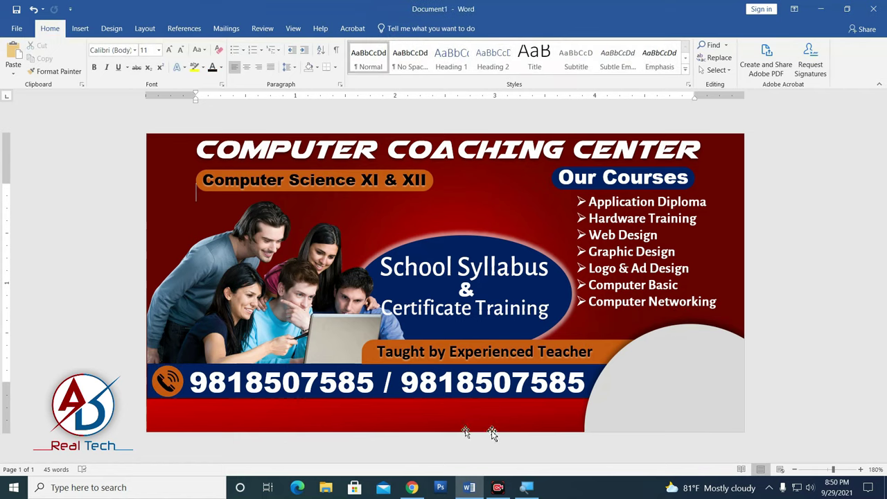
pyautogui.click(451, 388)
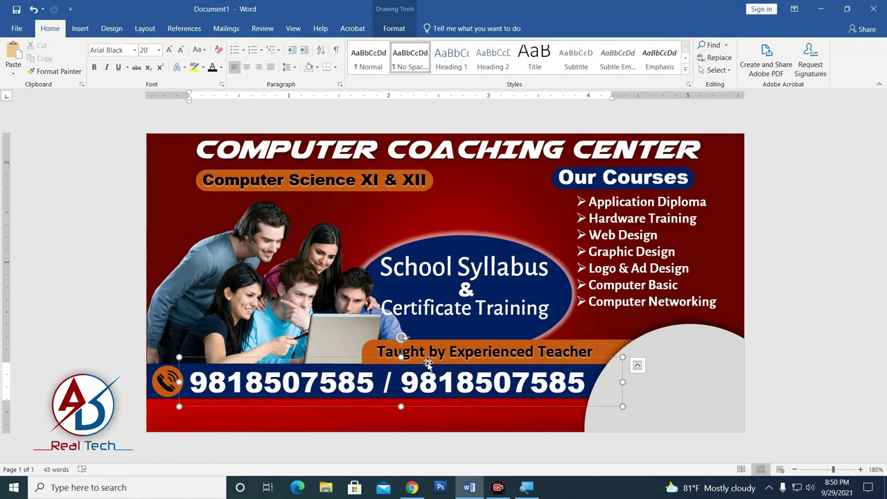
pyautogui.moveTo(427, 363); pyautogui.dragTo(431, 400)
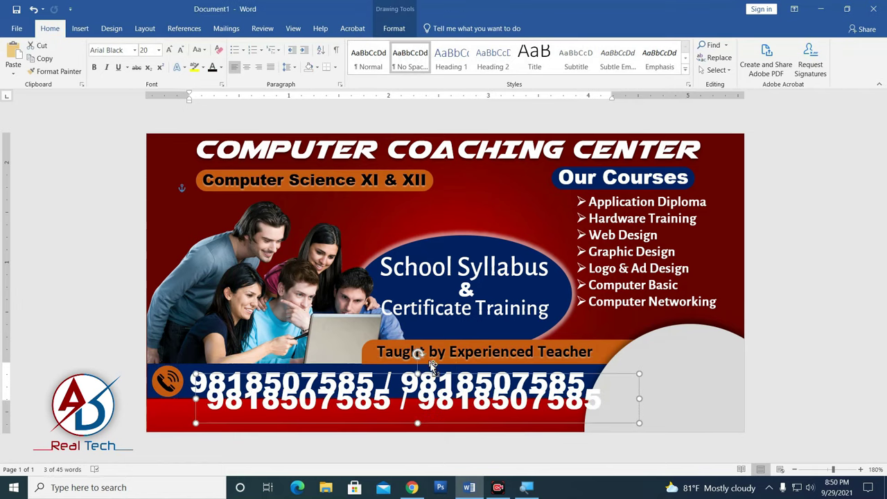
# - Replace the copy's text with 'Birtamode -6, Jhapa' and fit the box into the red strip
pyautogui.tripleClick(449, 416)
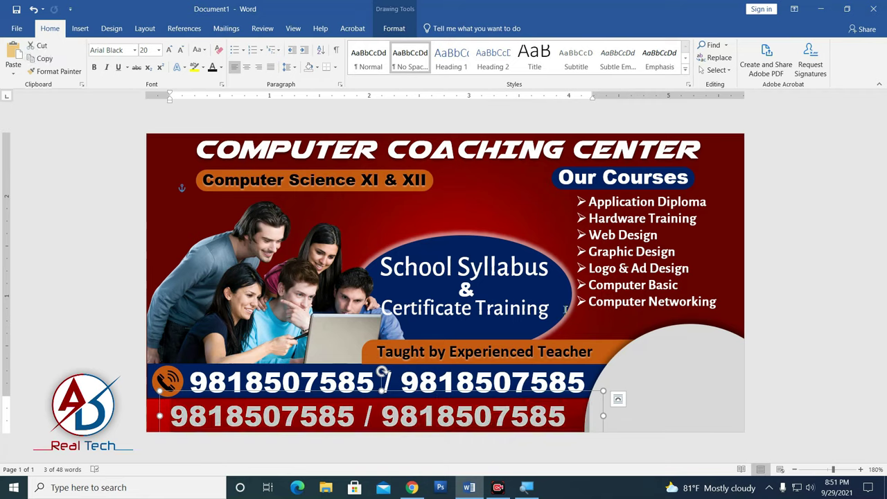
pyautogui.write('Birtamode -6, Jhapa')
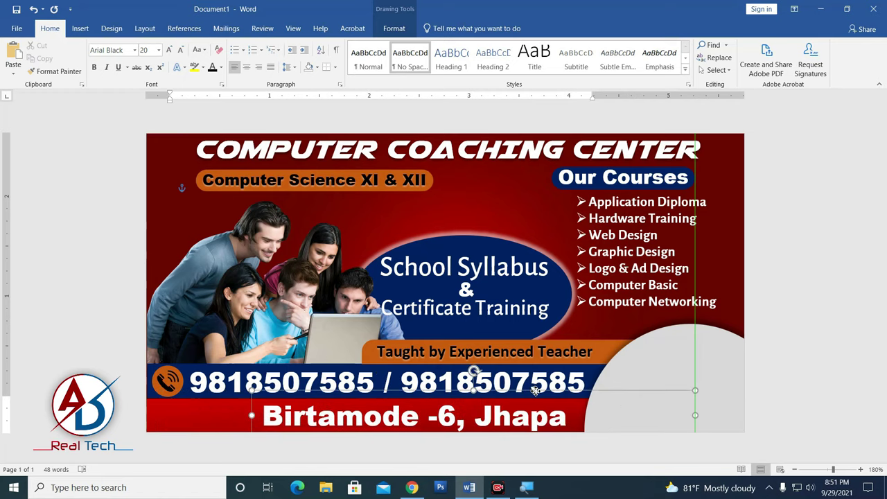
pyautogui.moveTo(443, 395); pyautogui.dragTo(536, 390)
pyautogui.moveTo(695, 416); pyautogui.dragTo(580, 415)
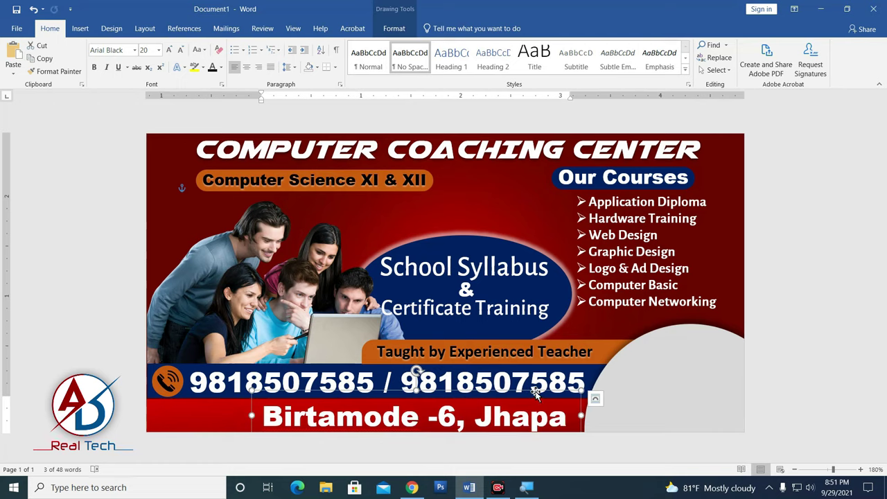
pyautogui.moveTo(536, 393); pyautogui.dragTo(541, 393)
# - Duplicate the address box into the grey circle, retype it as 'Enroll Now', and centre 2021-22 beneath
pyautogui.scroll(-3, 712, 375)
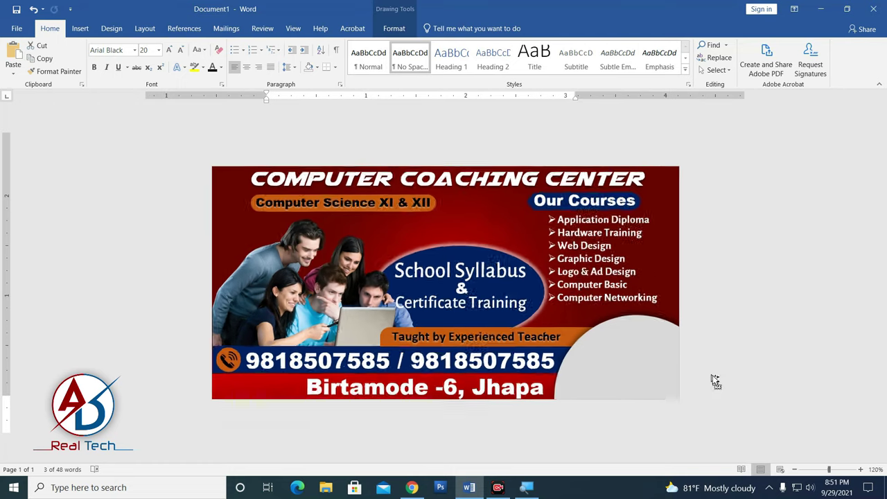
pyautogui.hotkey('ctrl', 'd')
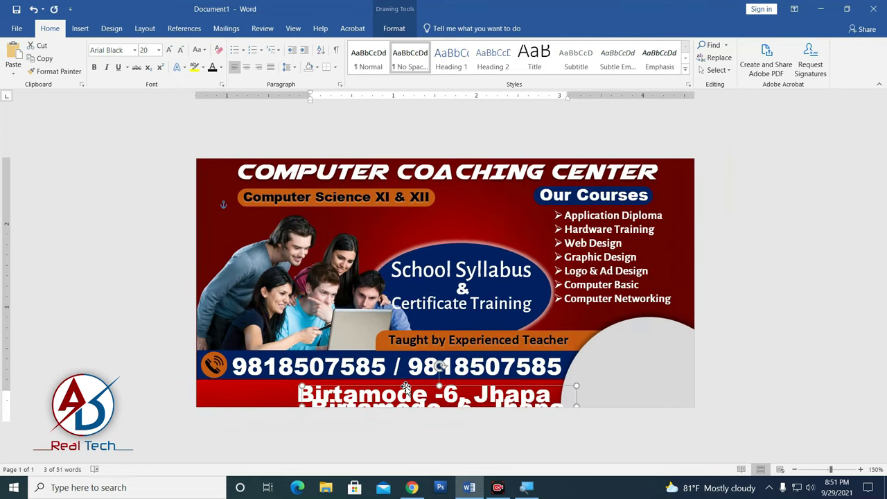
pyautogui.moveTo(405, 388)
pyautogui.mouseDown()
pyautogui.moveTo(592, 338)
pyautogui.moveTo(638, 345)
pyautogui.mouseUp()
pyautogui.hotkey('ctrl', 'a')
pyautogui.write('Enrool Now')
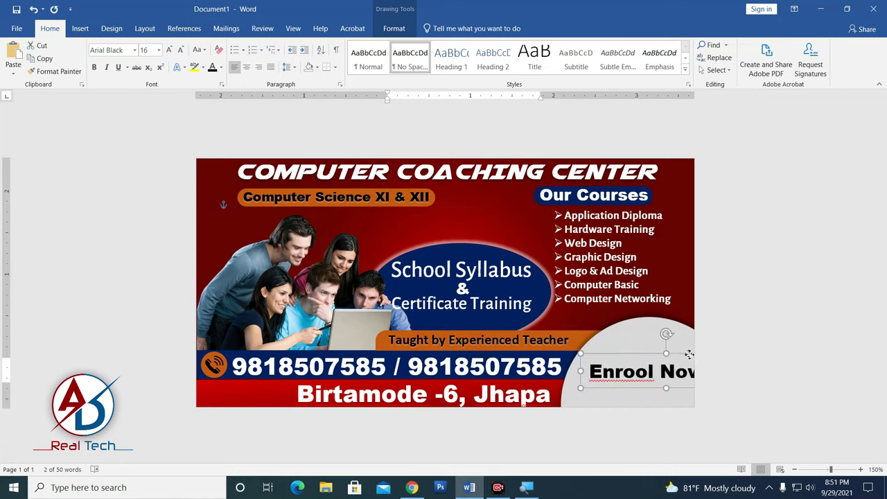
pyautogui.tripleClick(630, 375)
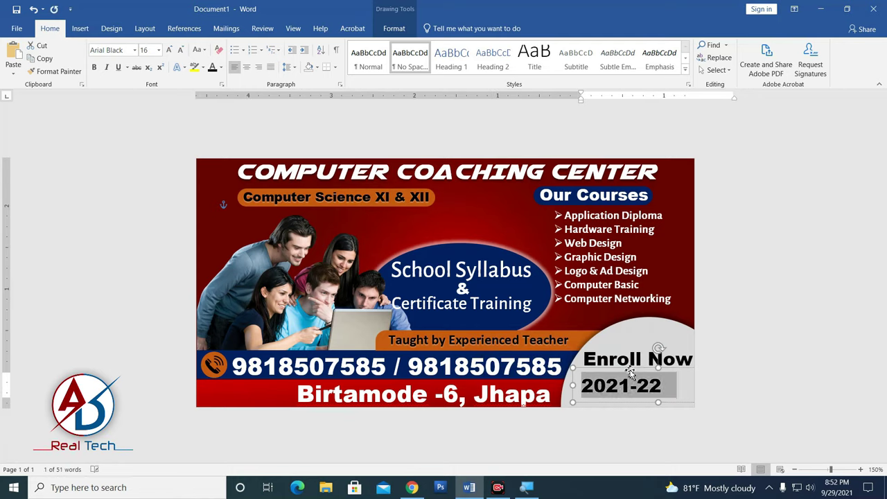
pyautogui.moveTo(632, 370); pyautogui.dragTo(645, 365)
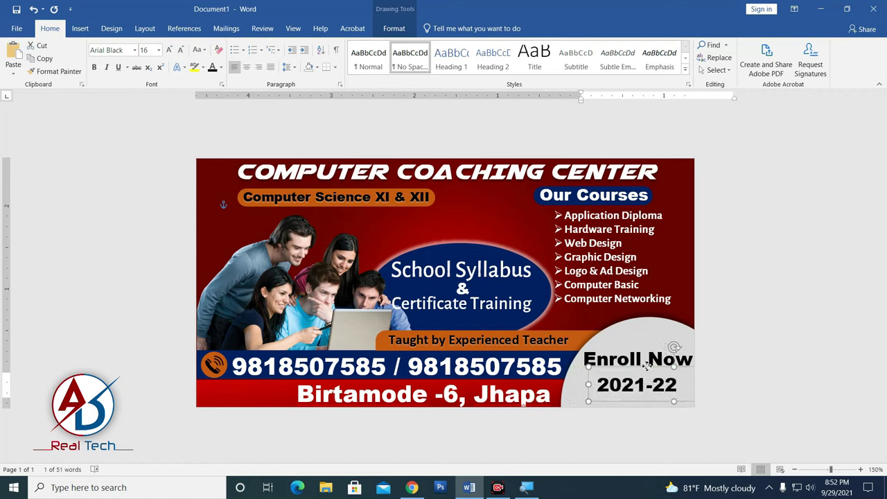
# - Undo an accidental duplicate of the Computer Science XI & XII label
pyautogui.click(245, 210)
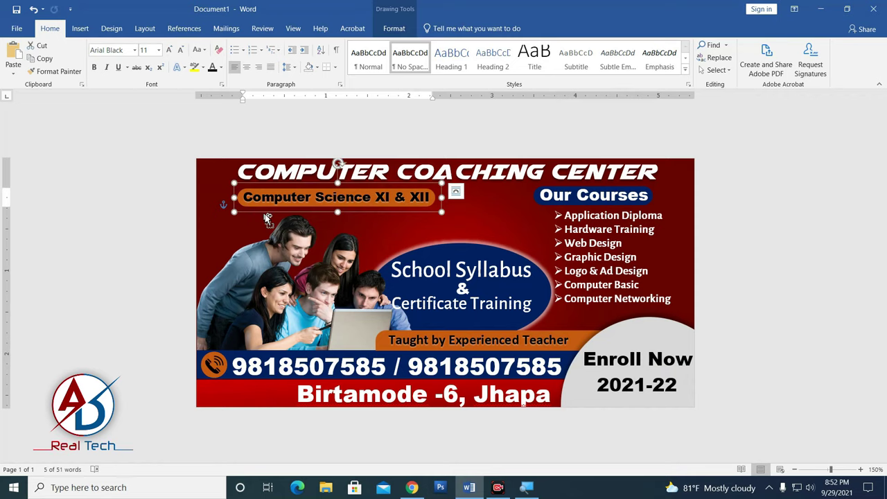
pyautogui.moveTo(267, 217); pyautogui.dragTo(274, 224)
pyautogui.hotkey('ctrl', 'z')
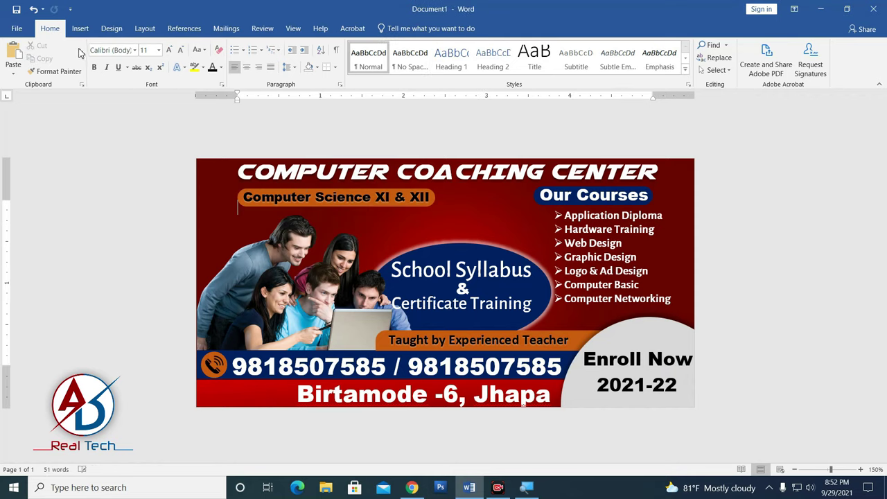
# - Draw a rounded rectangle with no outline as the badge shape
pyautogui.click(80, 29)
pyautogui.click(166, 65)
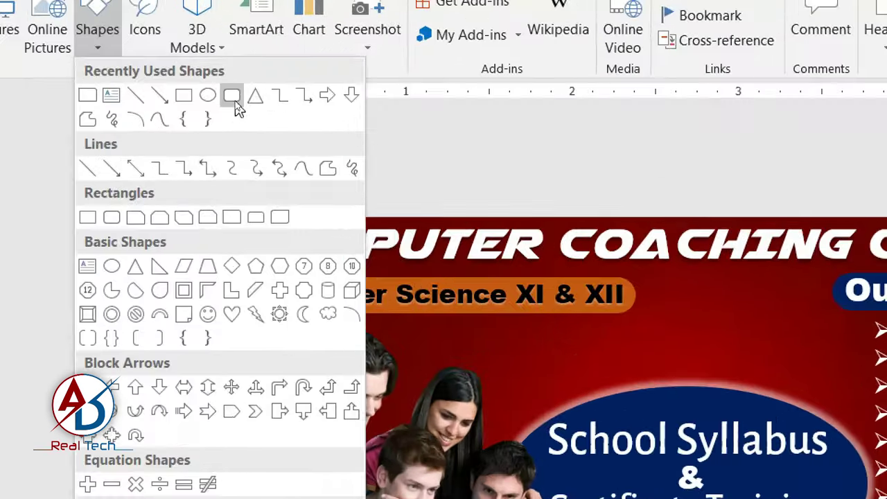
pyautogui.click(234, 98)
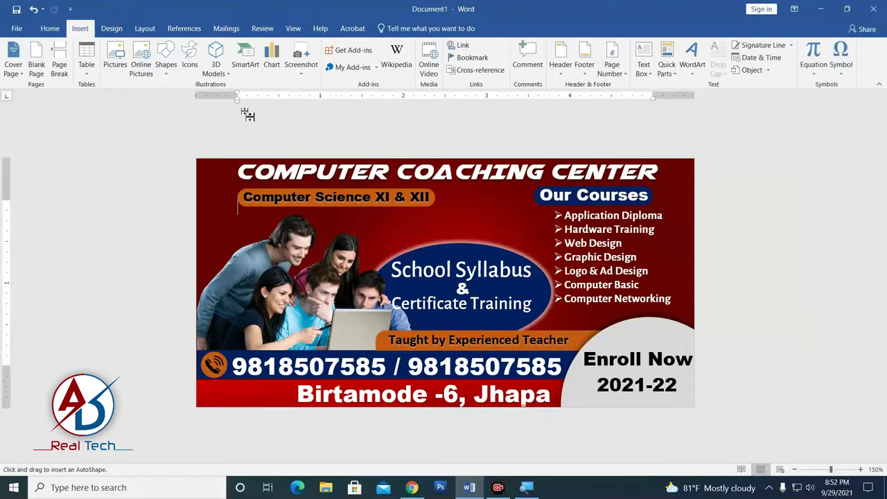
pyautogui.moveTo(419, 225); pyautogui.dragTo(511, 248)
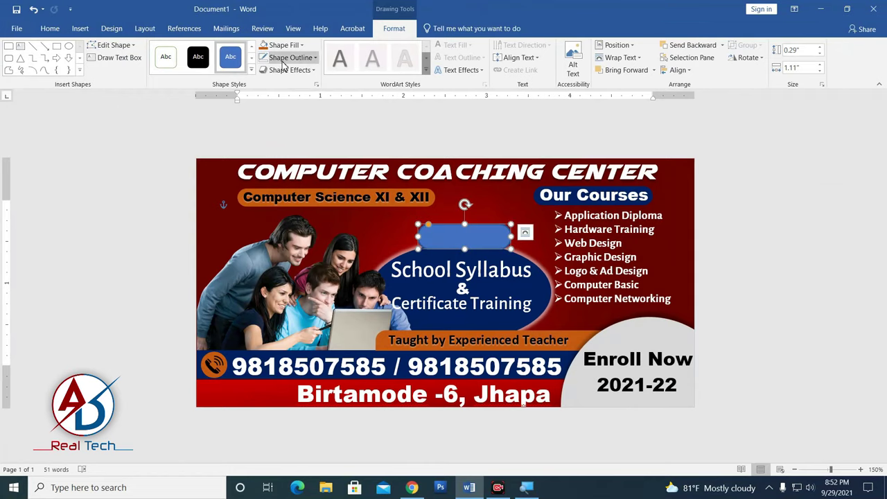
pyautogui.click(290, 58)
pyautogui.click(292, 177)
pyautogui.click(280, 45)
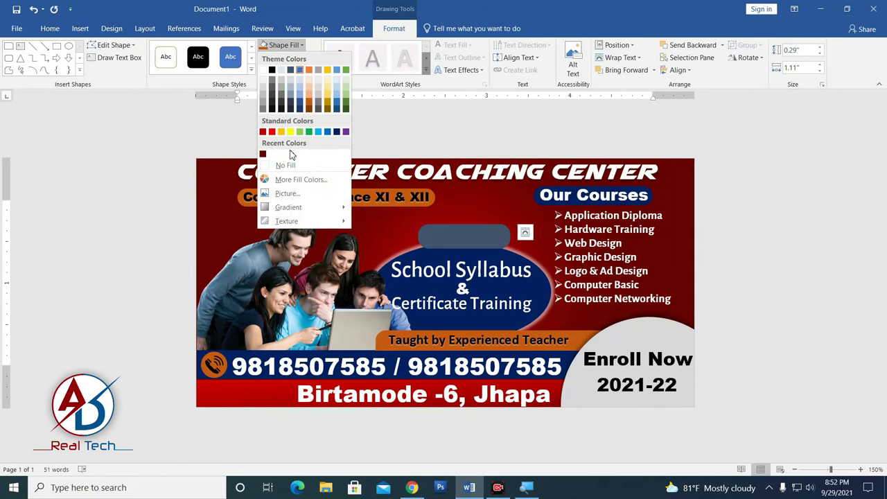
pyautogui.press('Escape')
# - Move the red badge onto the 2021-22 text, send it backward, and nudge it into place
pyautogui.moveTo(447, 235); pyautogui.dragTo(628, 385)
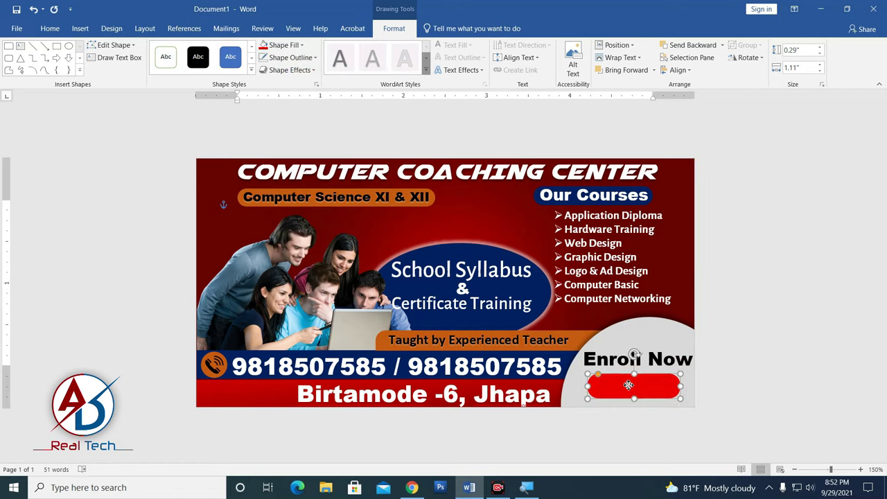
pyautogui.click(689, 45)
pyautogui.write('2021-22')
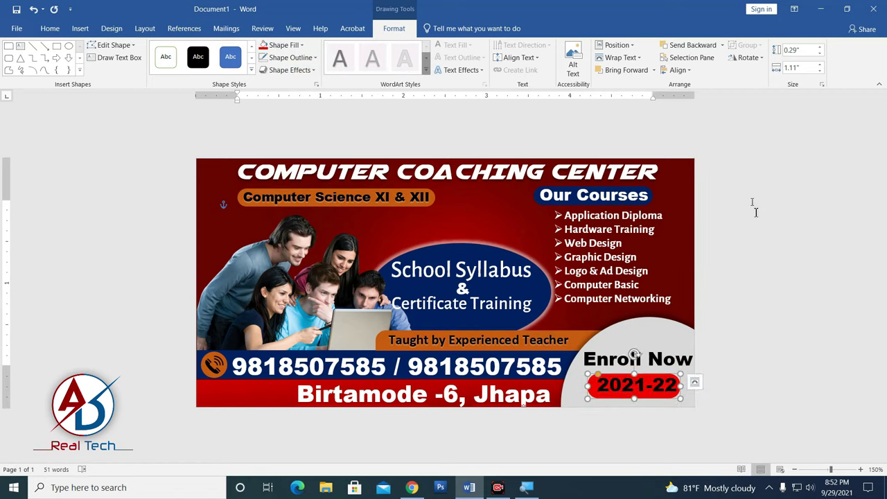
pyautogui.press('Right')
pyautogui.press('Up')
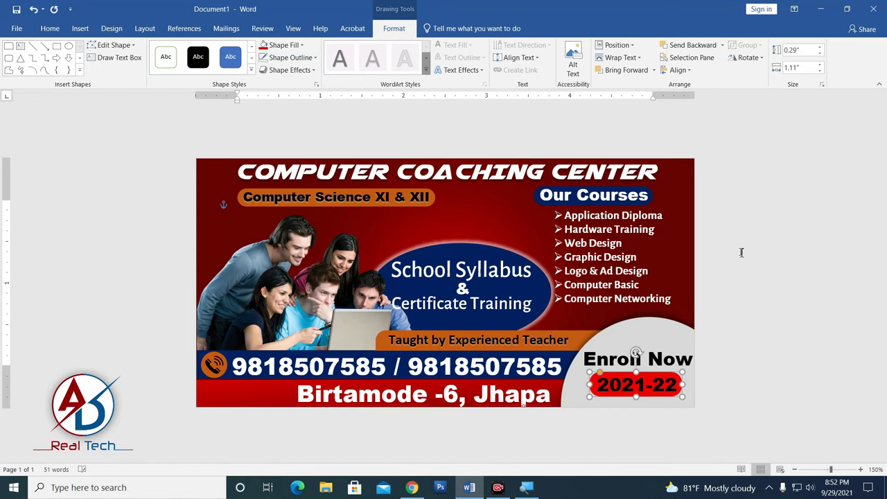
pyautogui.click(786, 289)
# - Set the COMPUTER COACHING CENTER title to Arial Black 22 pt, widen its box, and raise it slightly
pyautogui.moveTo(657, 172); pyautogui.dragTo(261, 110)
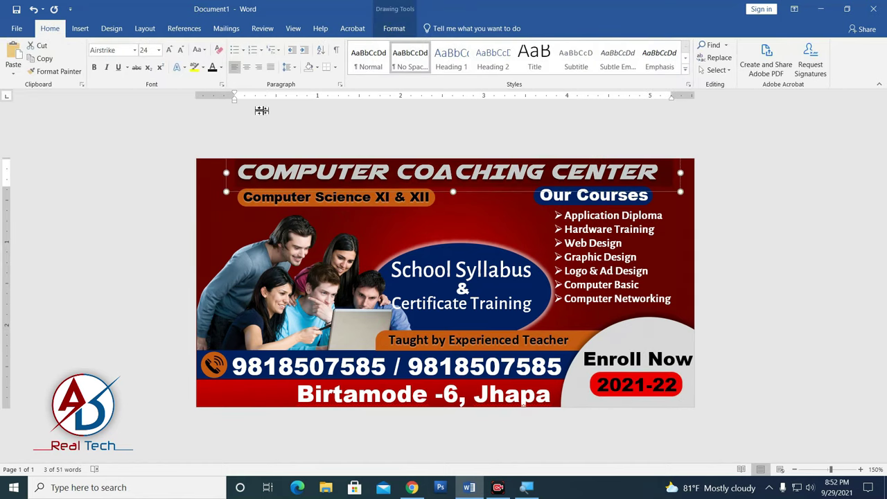
pyautogui.click(135, 52)
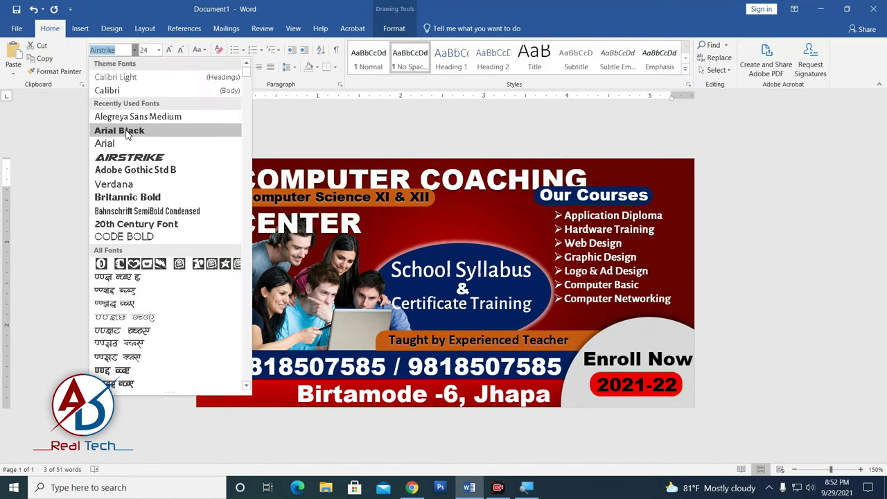
pyautogui.click(121, 124)
pyautogui.moveTo(681, 200); pyautogui.dragTo(759, 194)
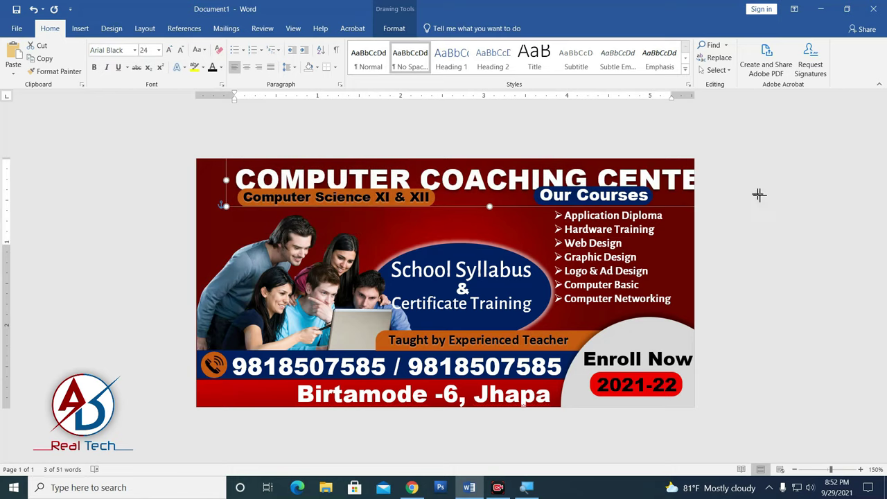
pyautogui.click(182, 51)
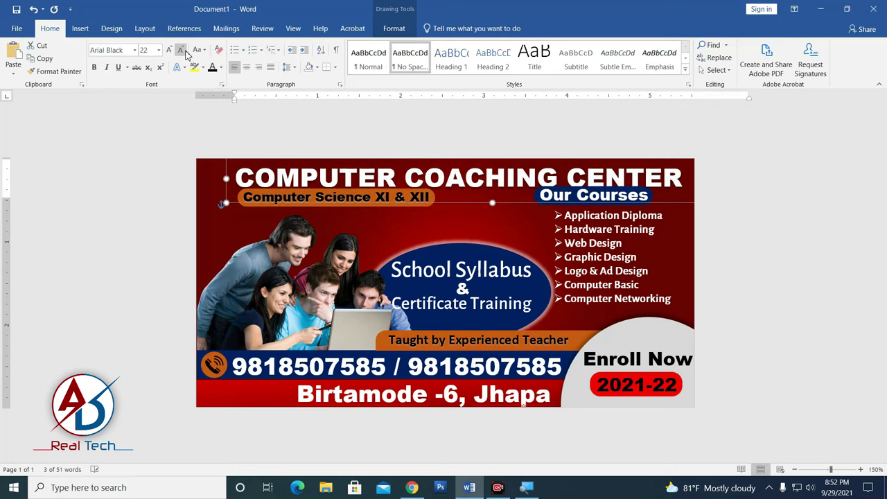
pyautogui.moveTo(518, 202); pyautogui.dragTo(508, 200)
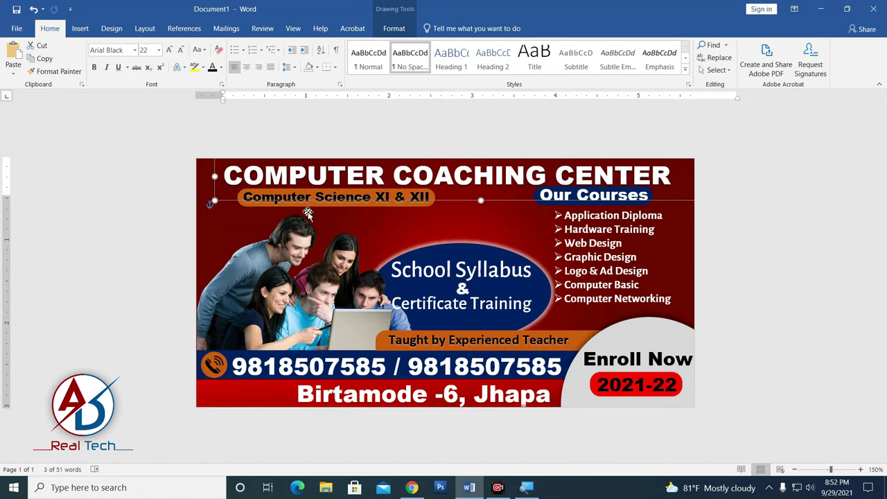
# - Realign the Computer Science XI & XII label onto its orange bar
pyautogui.keyDown('ctrl'); pyautogui.scroll(5, 307, 212); pyautogui.keyUp('ctrl')
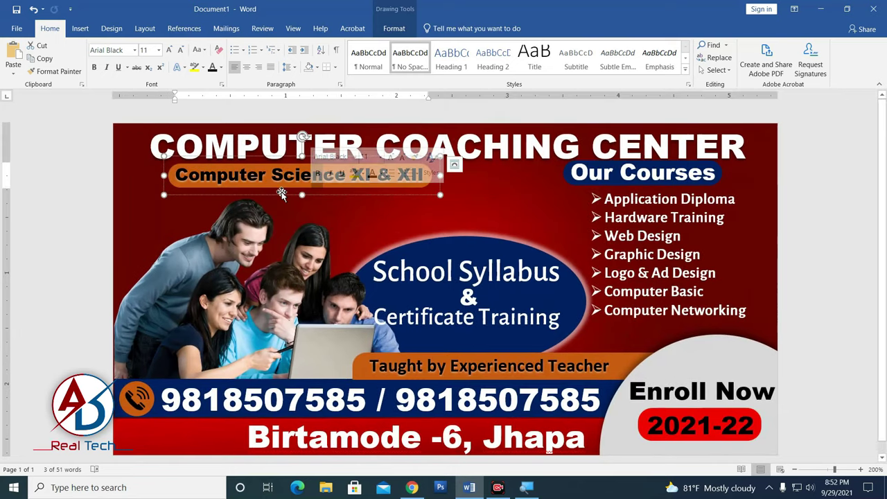
pyautogui.moveTo(301, 143)
pyautogui.mouseDown()
pyautogui.moveTo(256, 180)
pyautogui.moveTo(242, 179)
pyautogui.mouseUp()
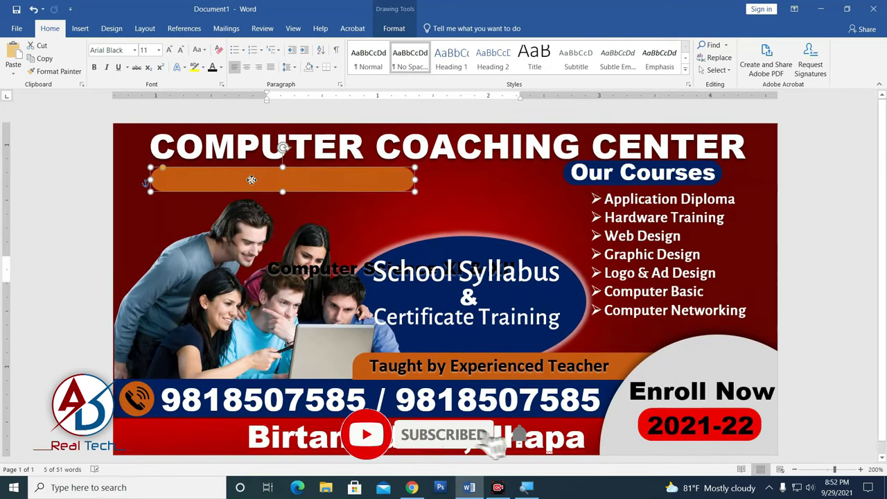
pyautogui.click(343, 291)
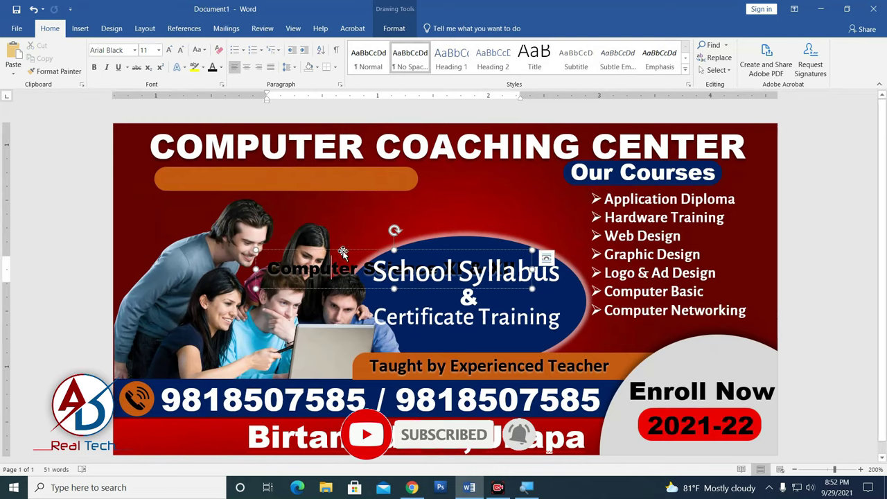
pyautogui.moveTo(341, 251); pyautogui.dragTo(227, 161)
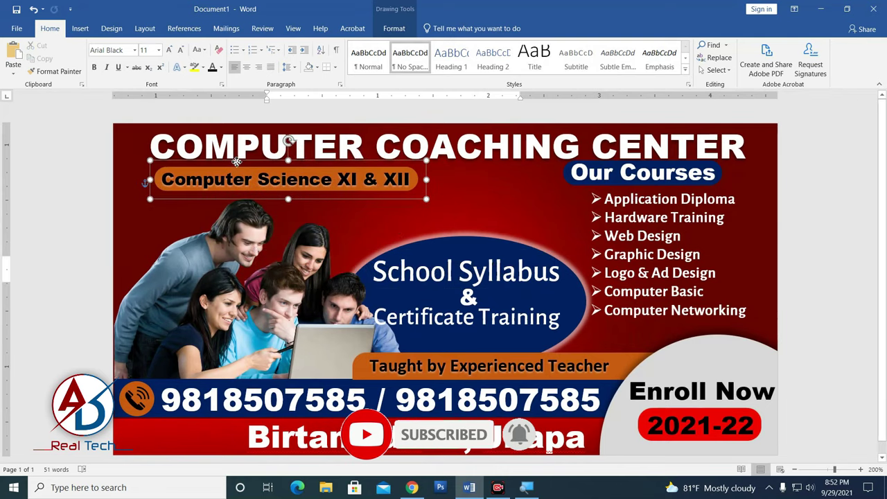
pyautogui.click(236, 161)
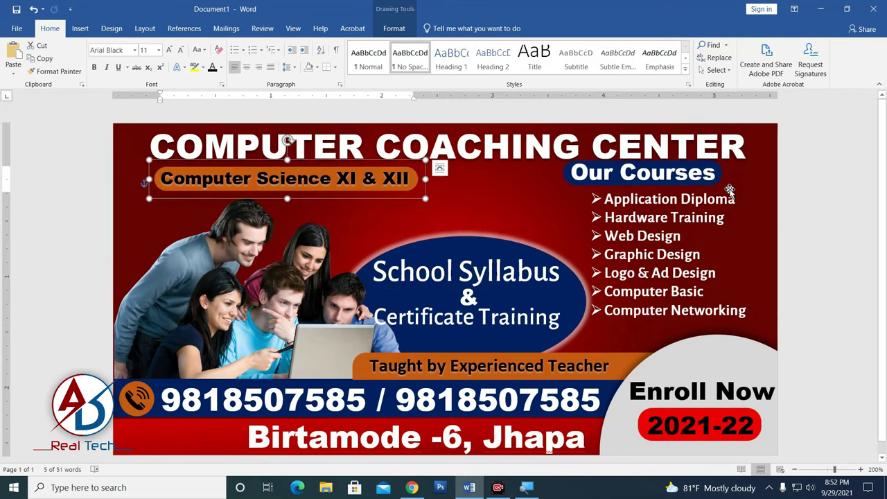
# - Nudge the course list box slightly right and down
pyautogui.scroll(5, 730, 190)
pyautogui.click(677, 277)
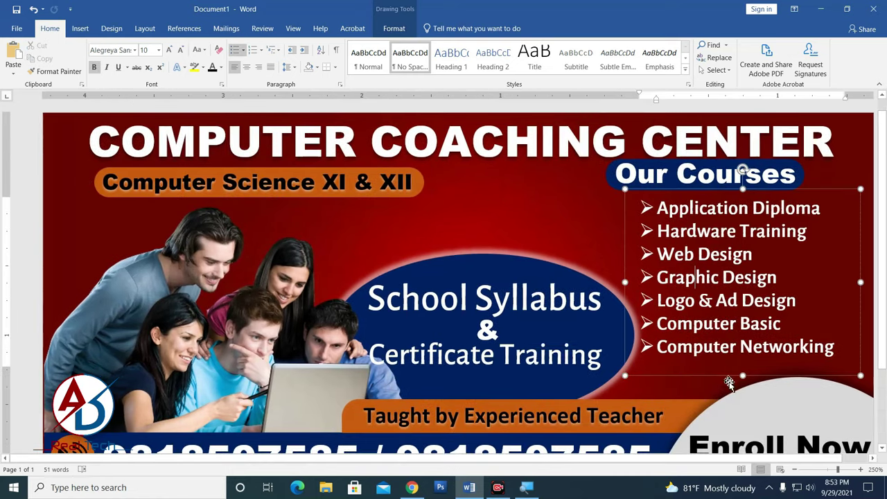
pyautogui.click(724, 378)
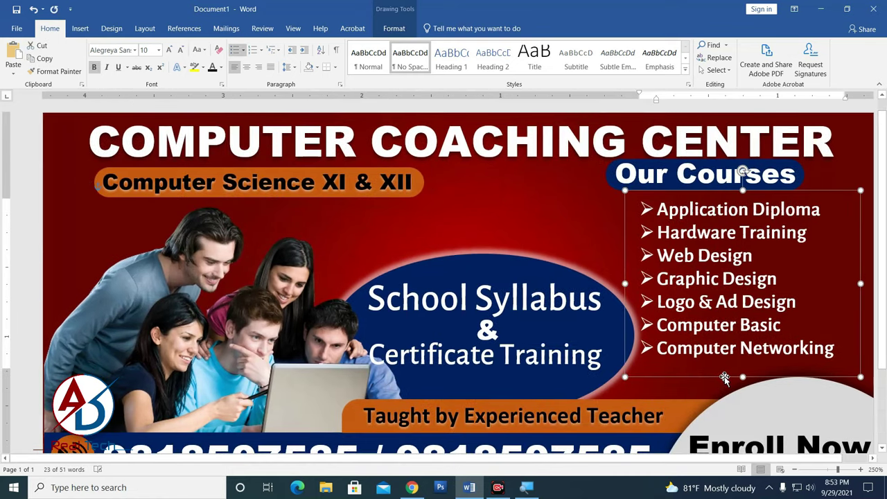
pyautogui.moveTo(724, 378); pyautogui.dragTo(727, 379)
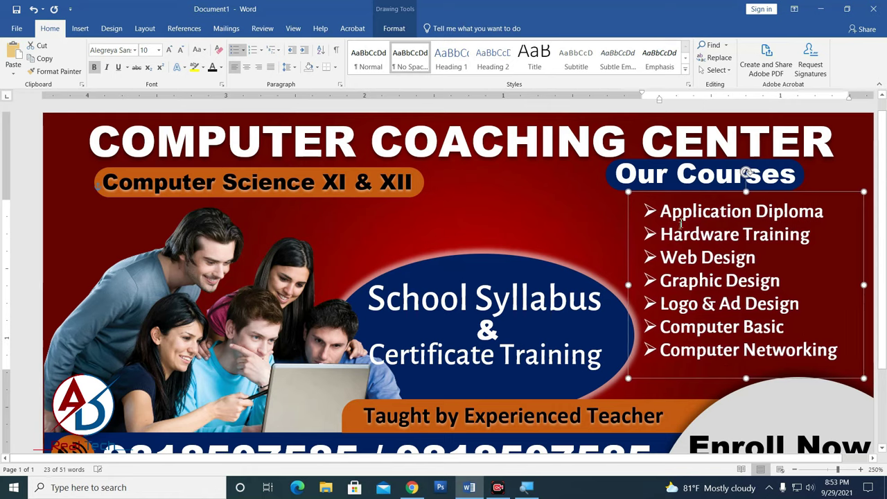
pyautogui.moveTo(629, 211); pyautogui.dragTo(630, 213)
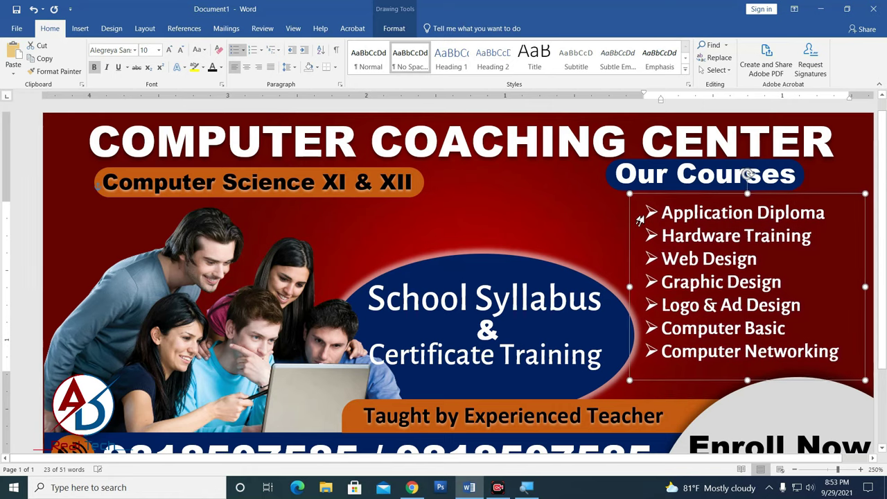
# - Shift the blue bar to match the list and centre the Our Courses heading on it
pyautogui.click(617, 184)
pyautogui.moveTo(655, 146); pyautogui.dragTo(655, 160)
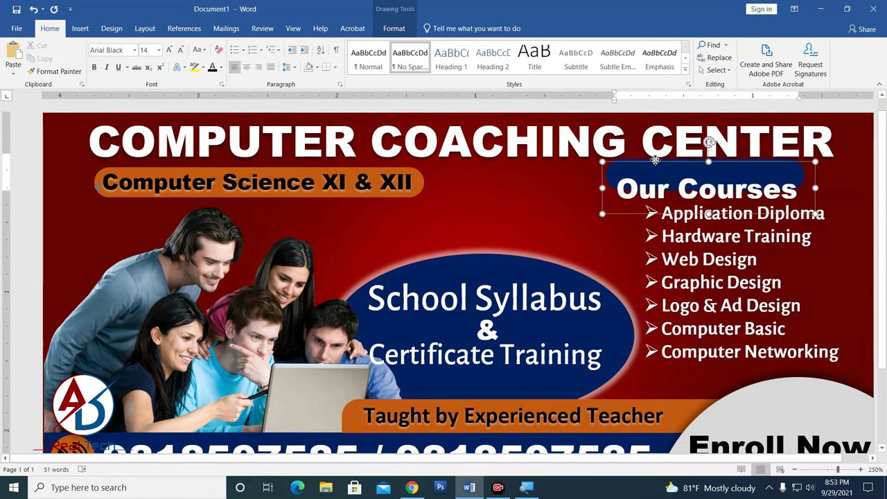
pyautogui.click(634, 163)
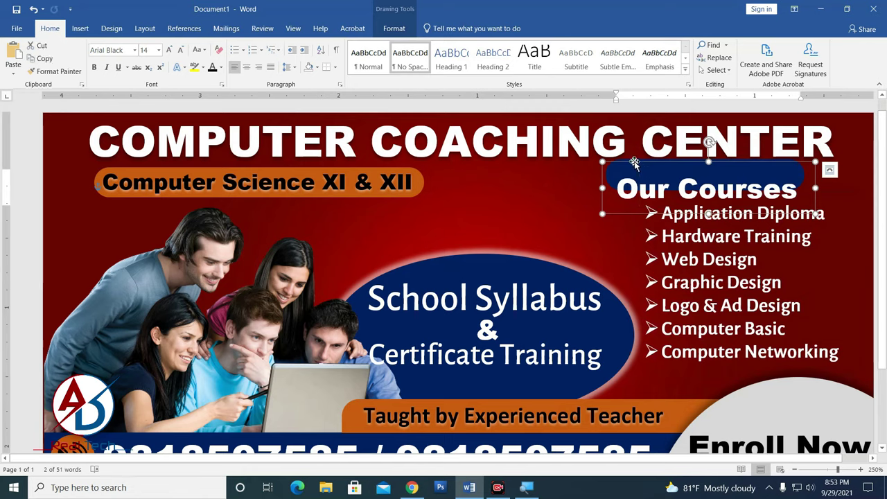
pyautogui.moveTo(652, 171); pyautogui.dragTo(647, 251)
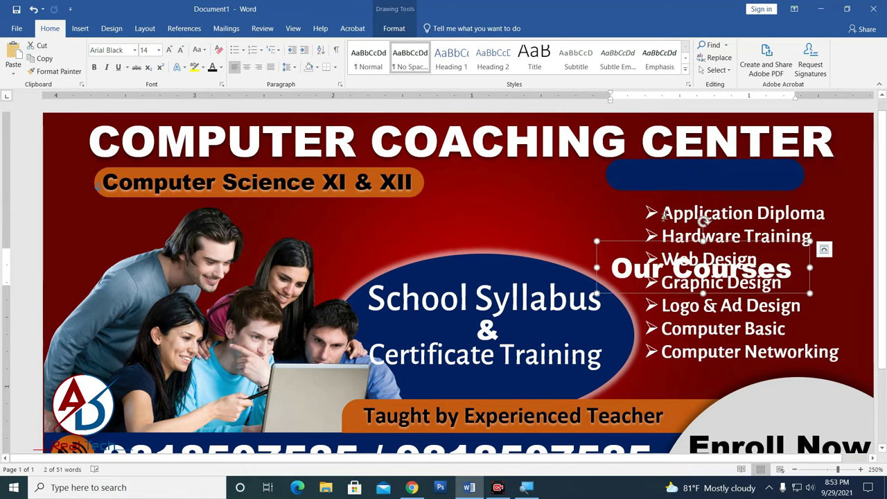
pyautogui.click(674, 179)
pyautogui.moveTo(675, 179); pyautogui.dragTo(683, 181)
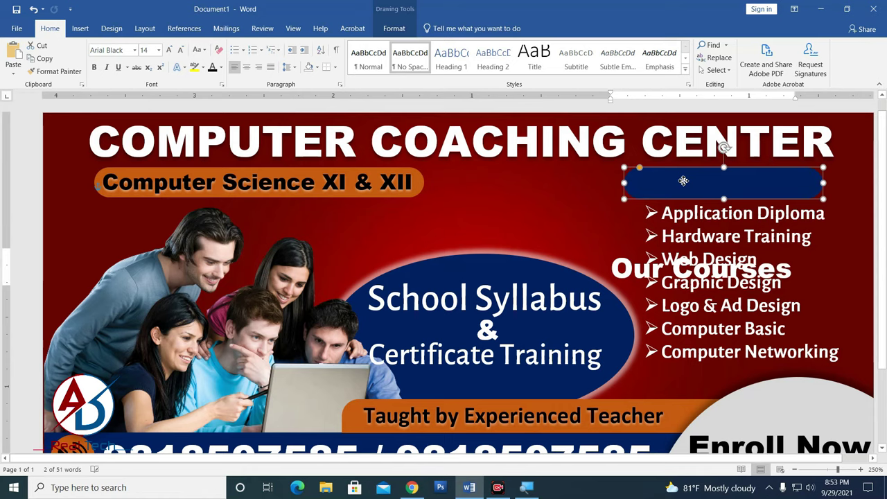
pyautogui.click(682, 270)
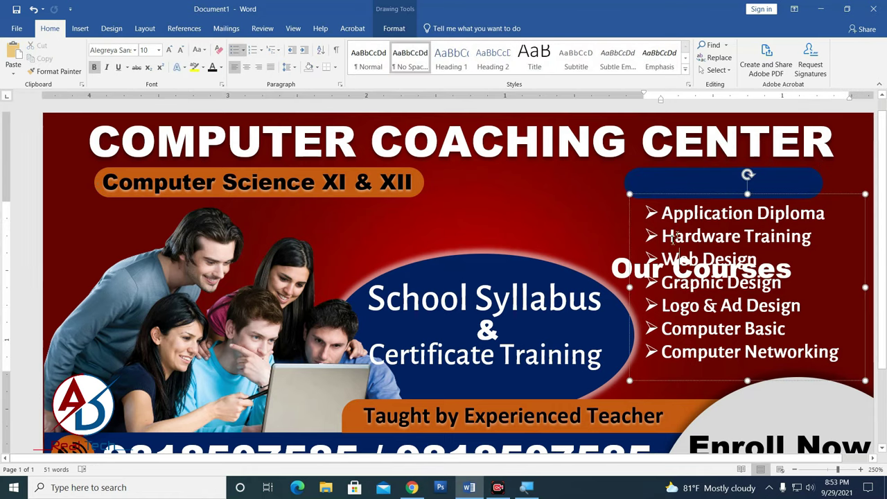
pyautogui.click(627, 269)
pyautogui.moveTo(631, 246); pyautogui.dragTo(653, 157)
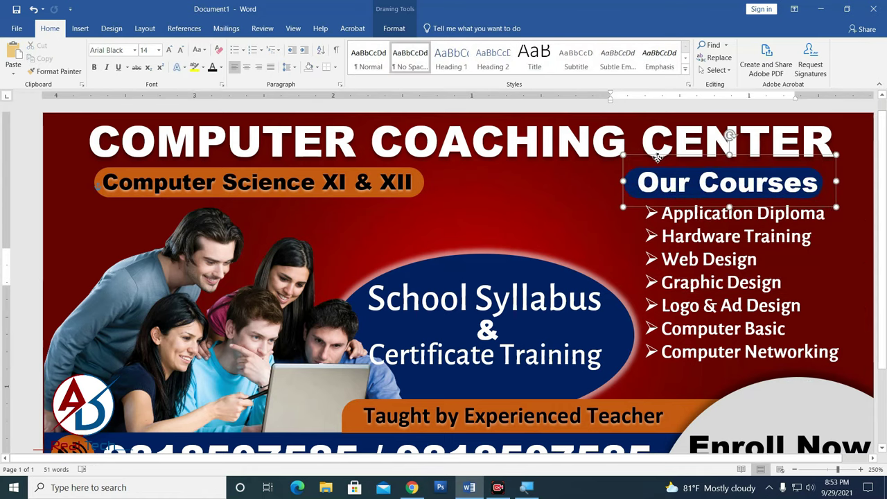
pyautogui.keyDown('ctrl'); pyautogui.scroll(-12, 495, 281); pyautogui.keyUp('ctrl')
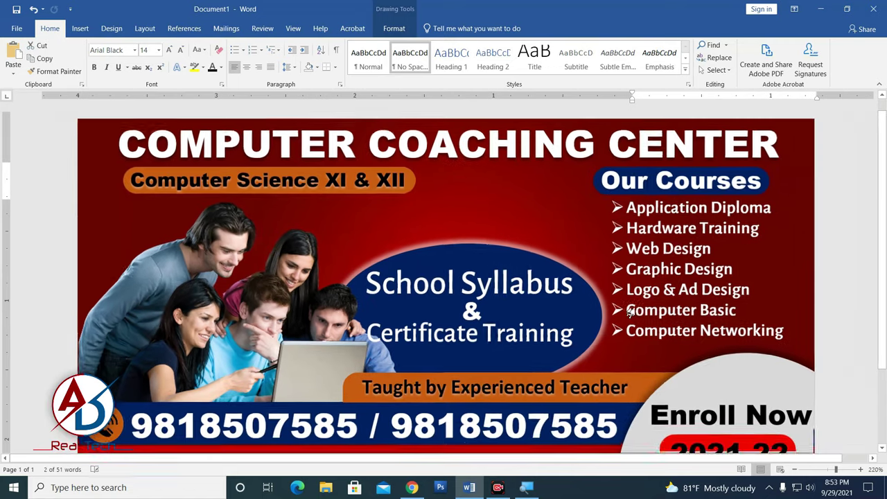